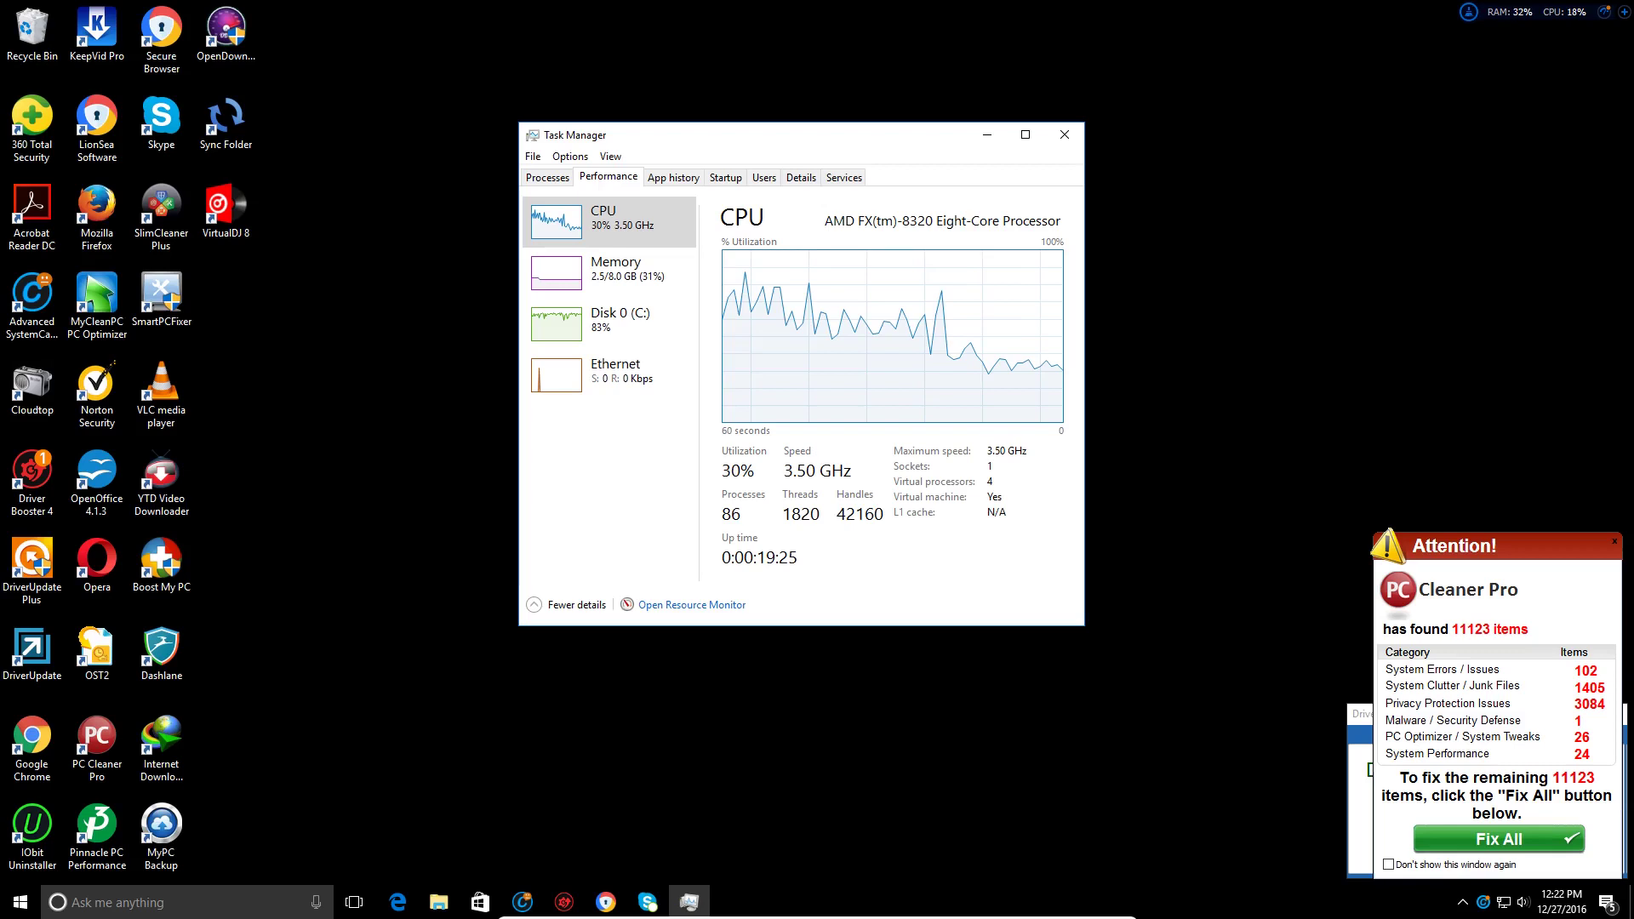
Step: Dismiss the PC Cleaner Pro alert and check the running processes and CPU performance graph
drag(850, 143, 795, 173)
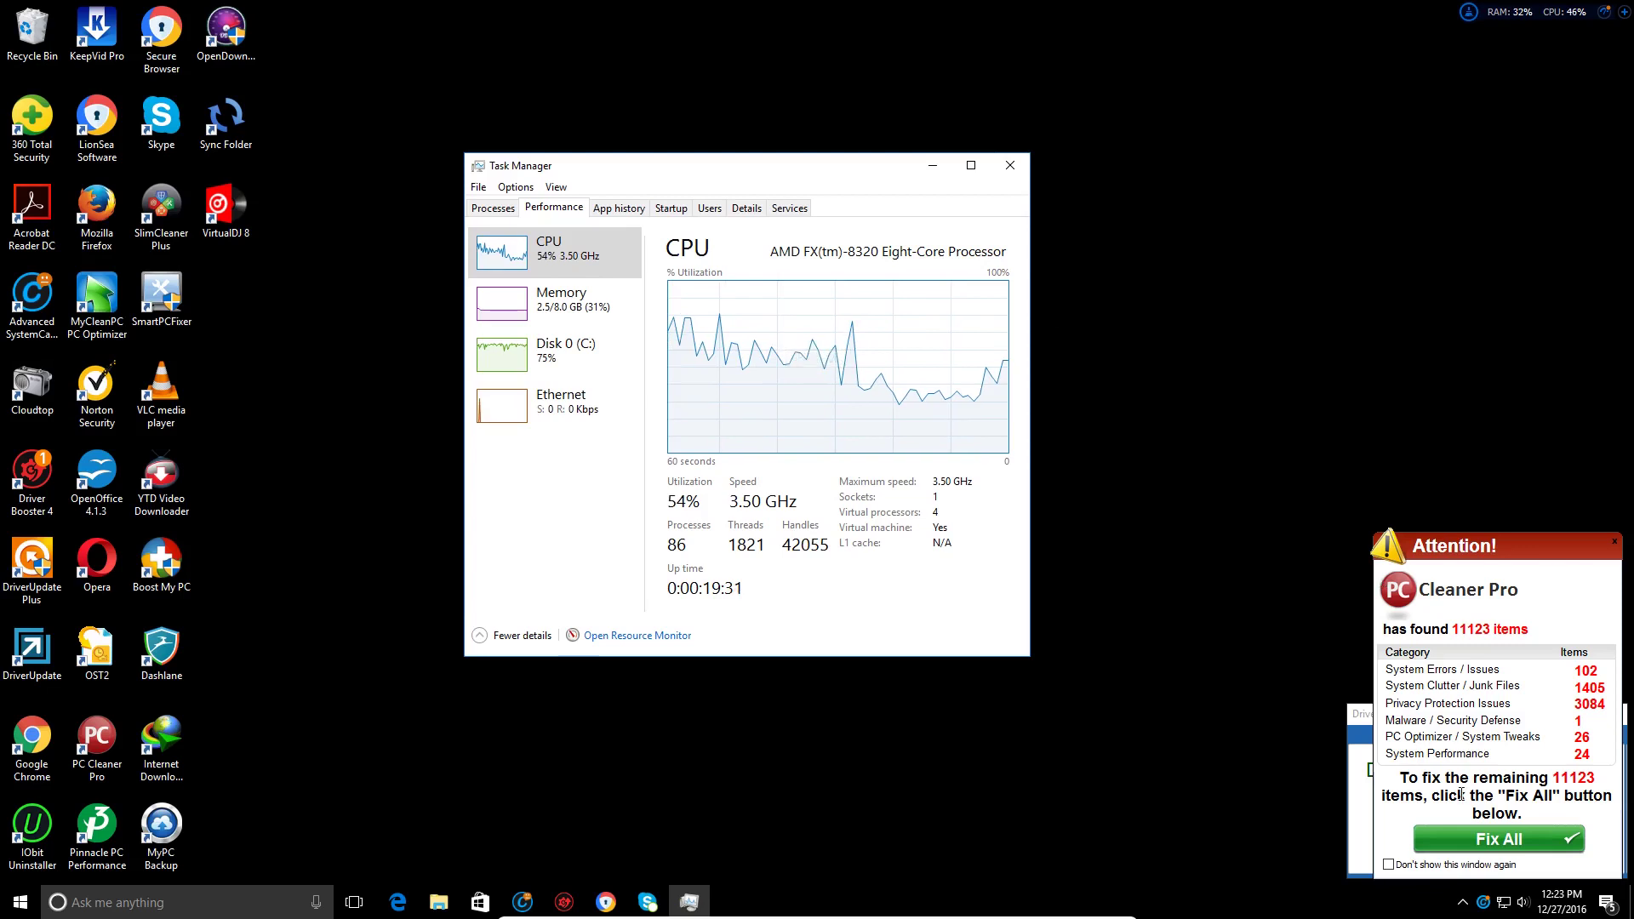
click(1616, 547)
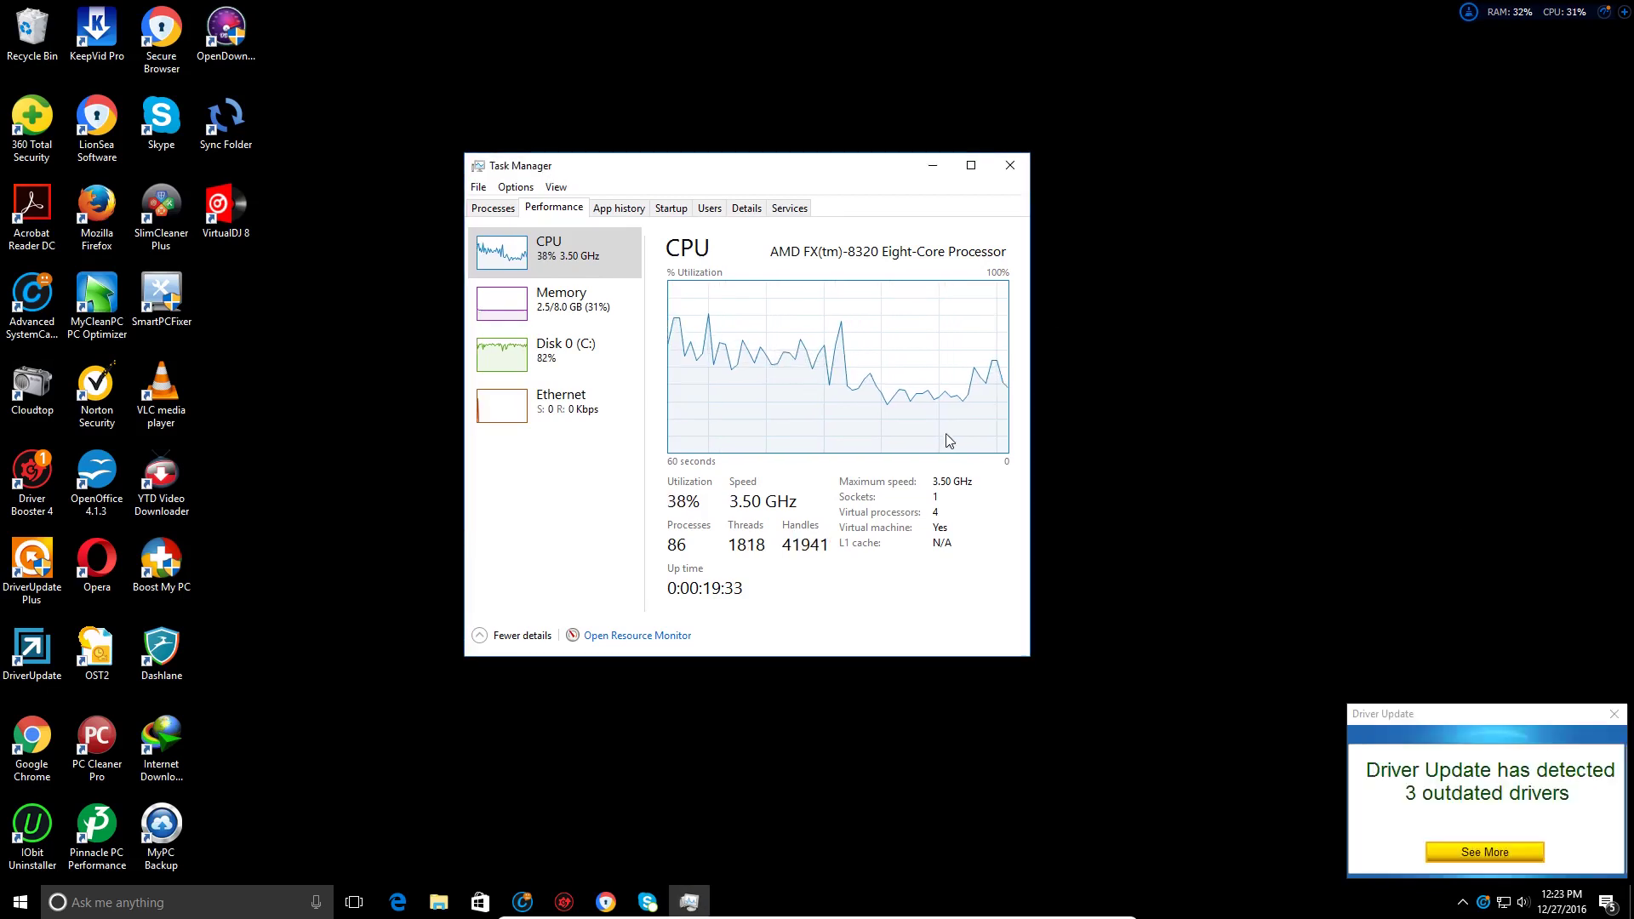
click(510, 215)
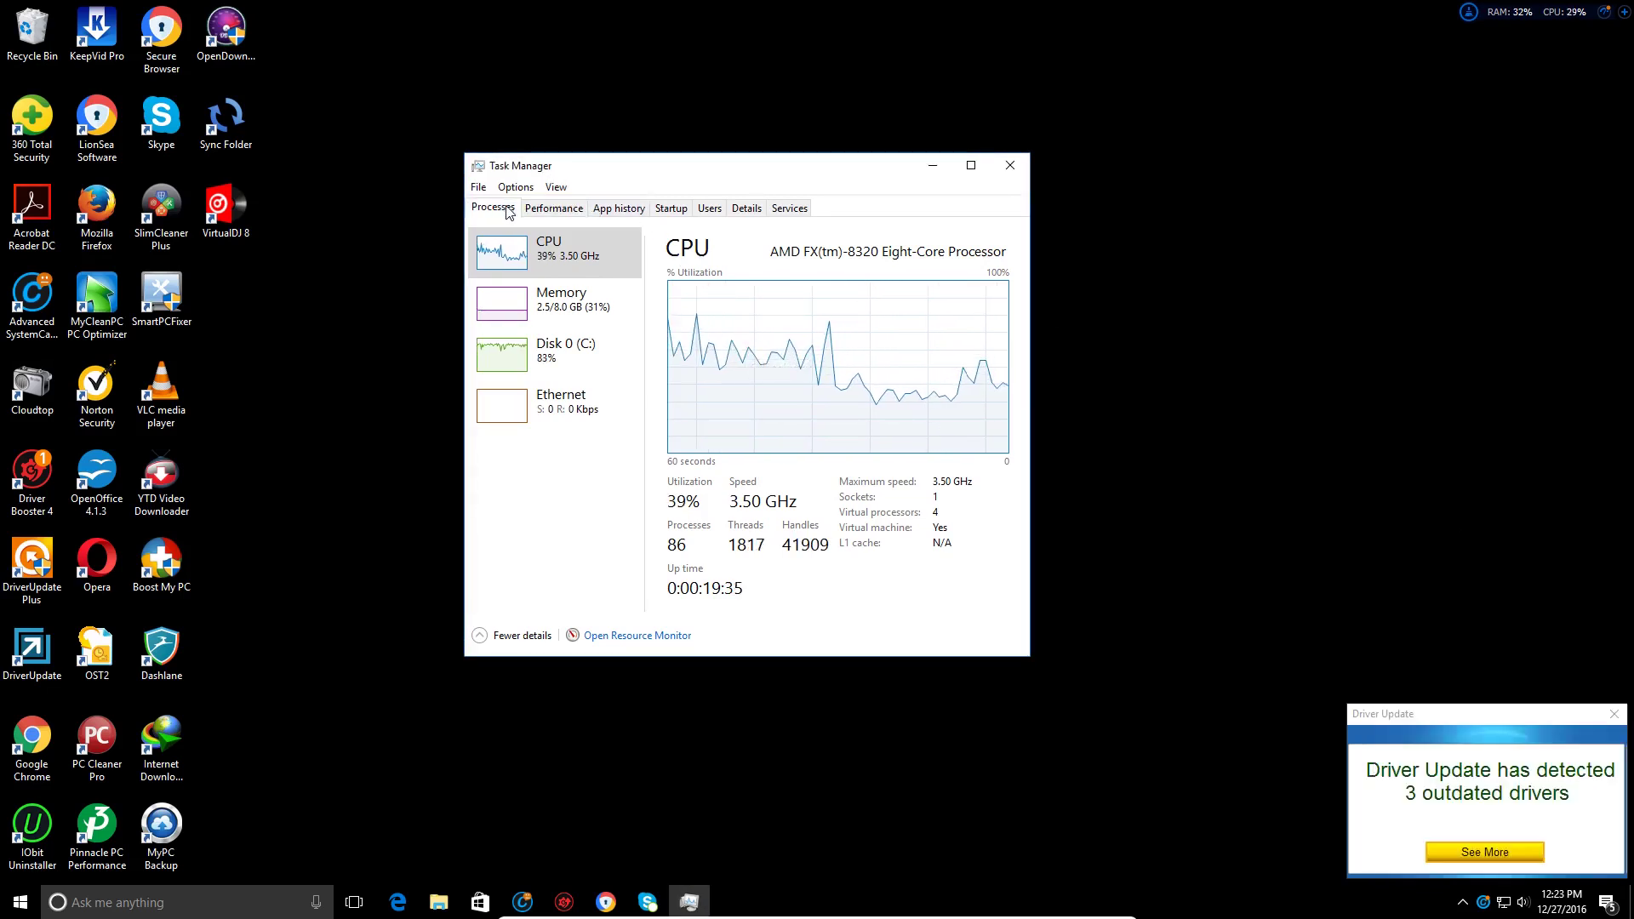
click(577, 210)
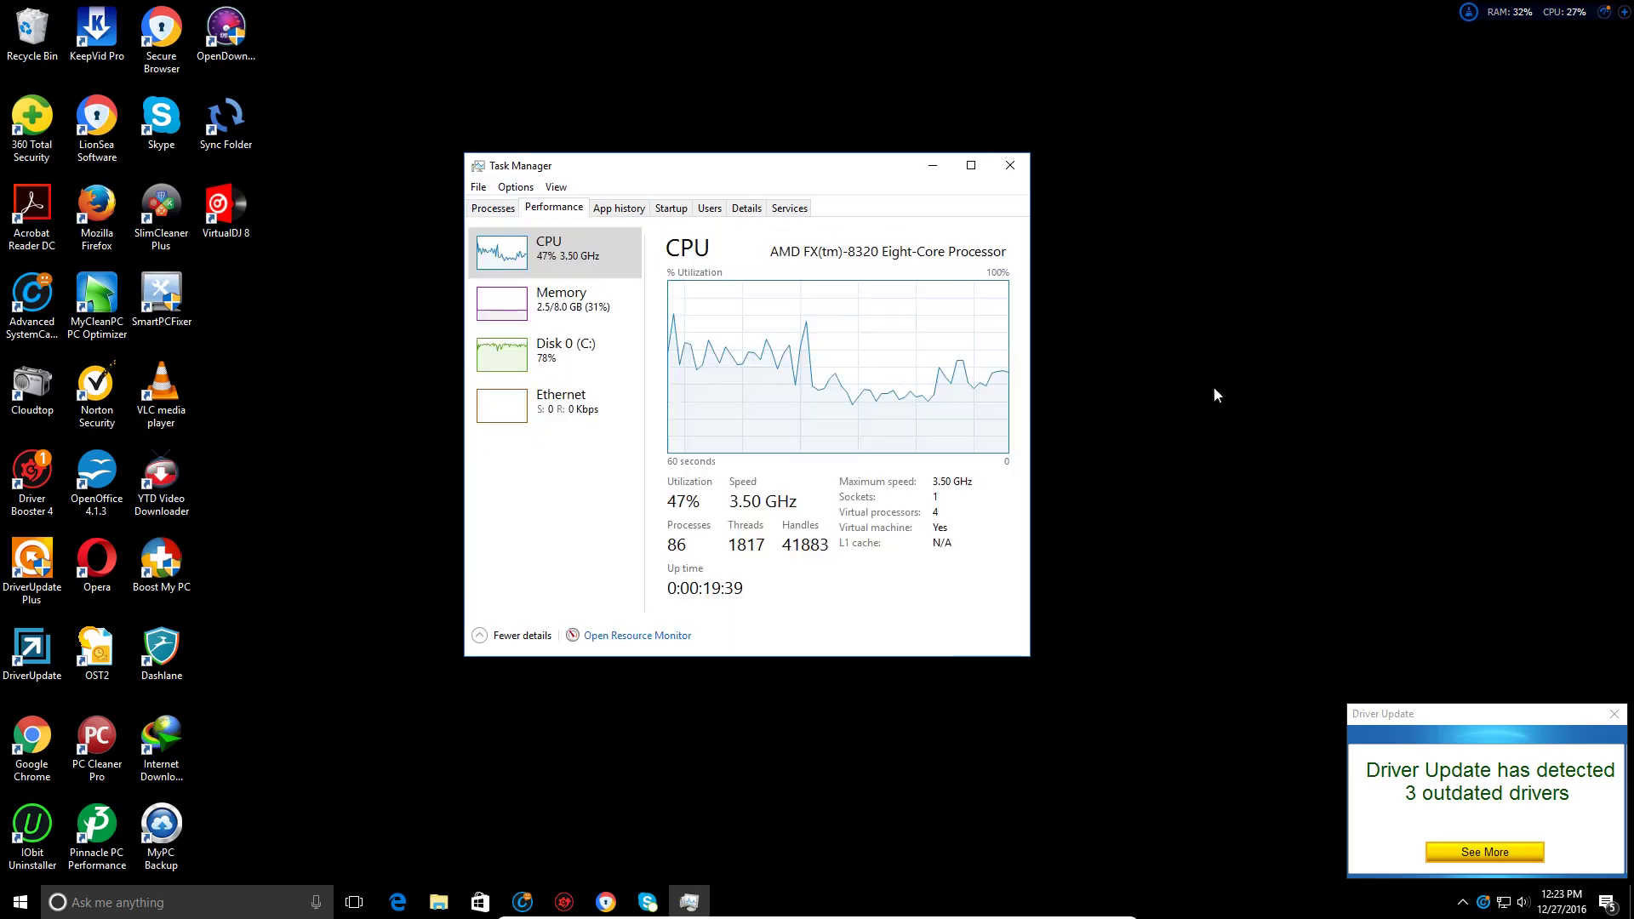
click(1463, 904)
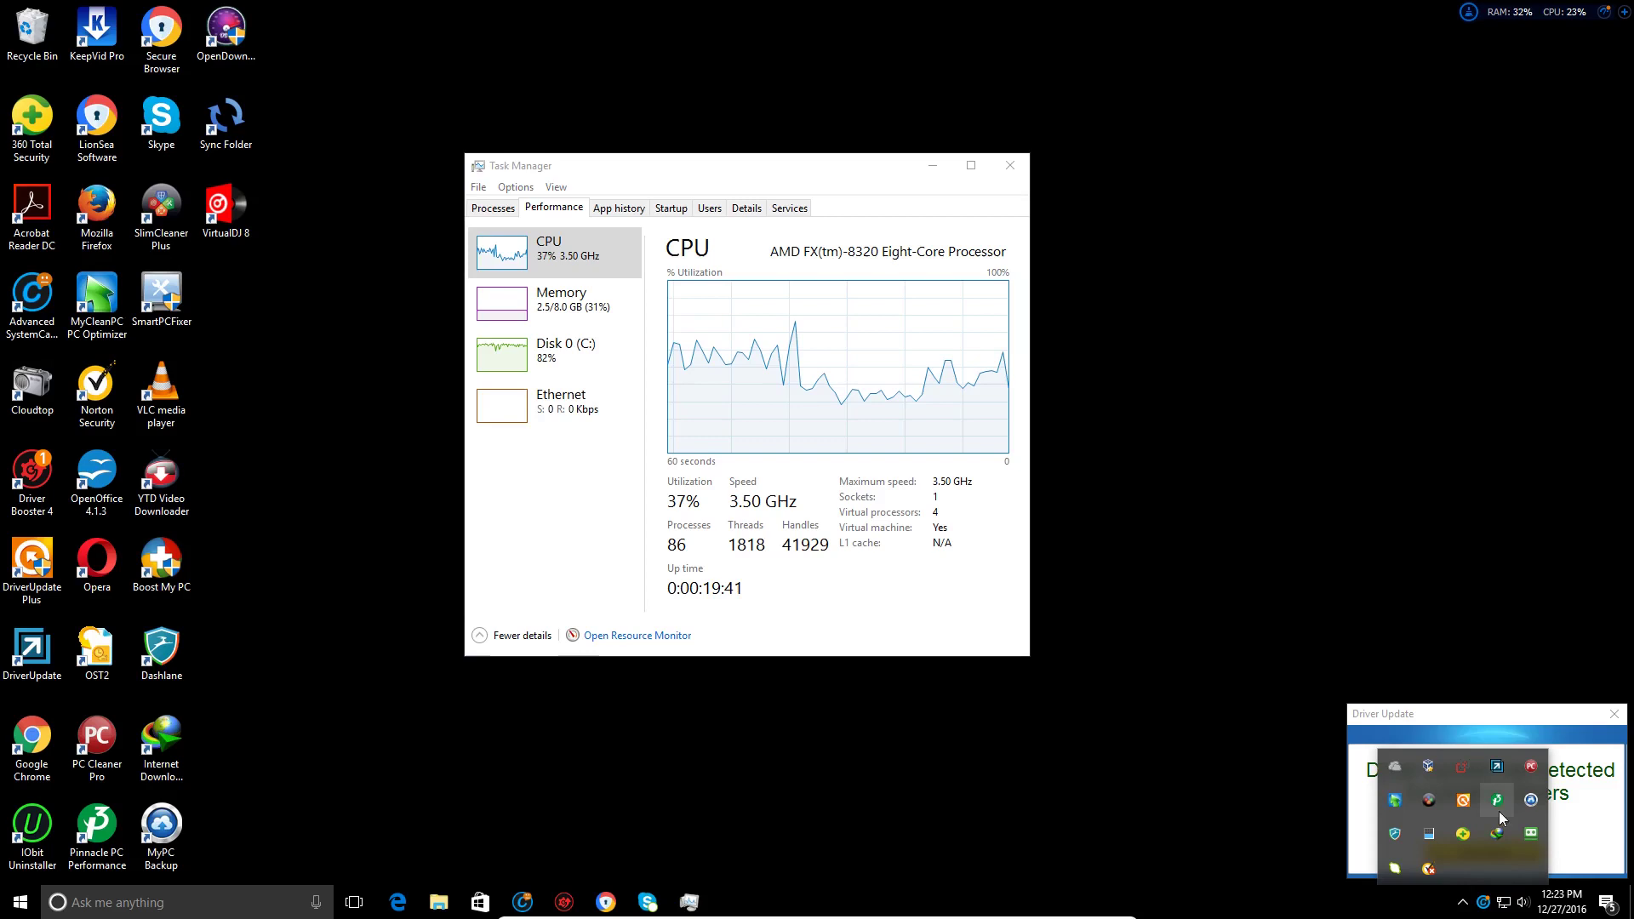
click(377, 395)
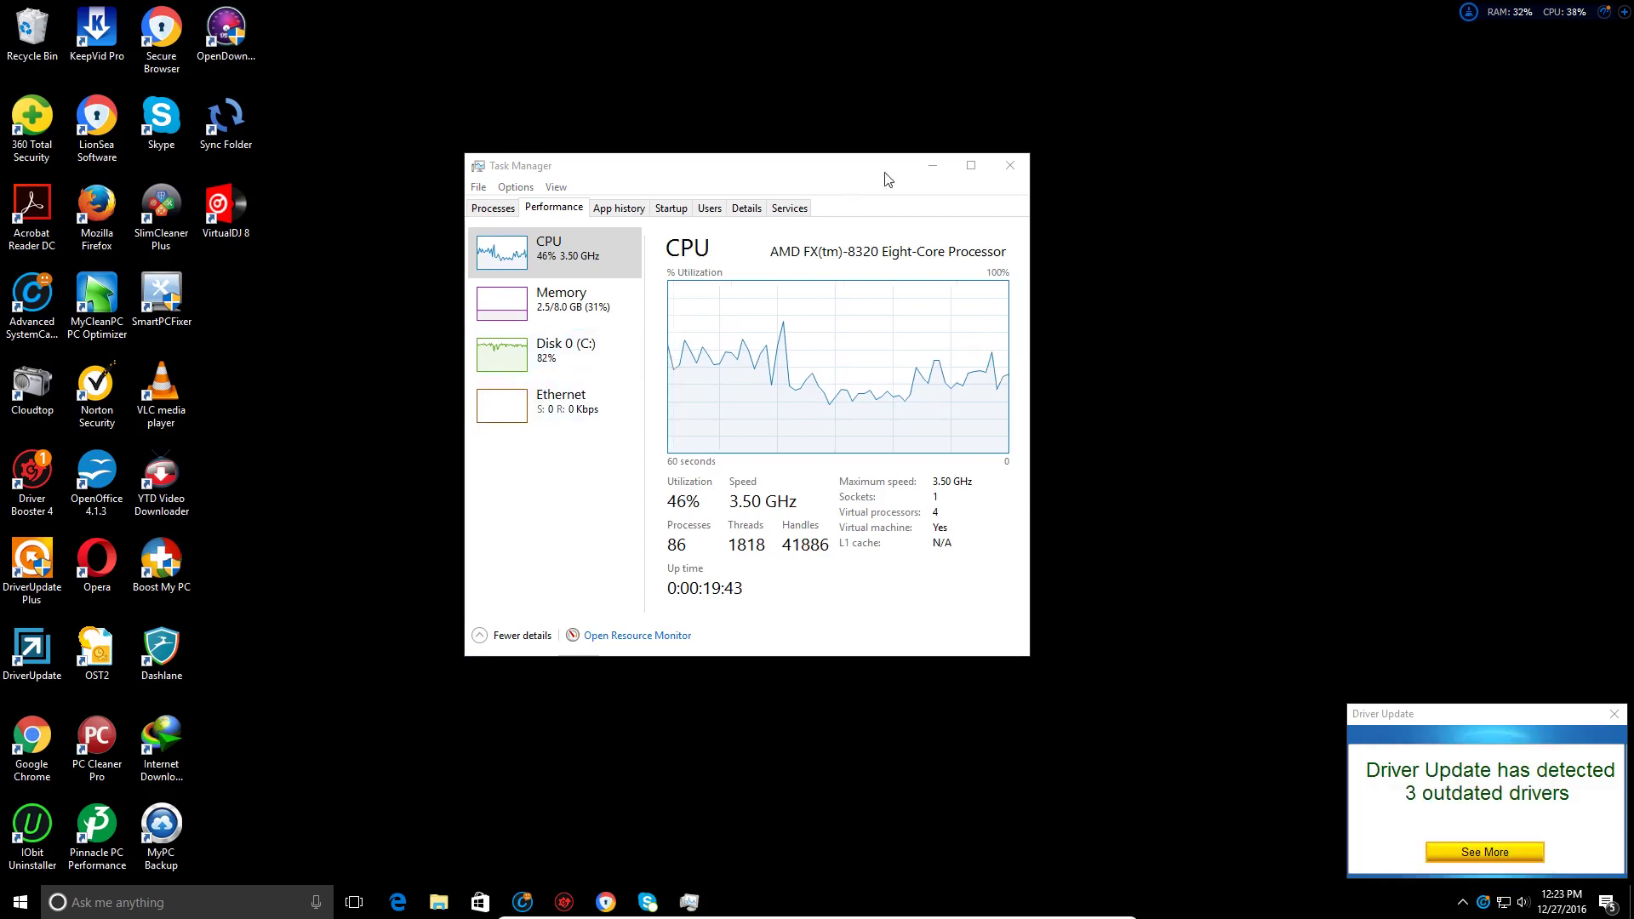
Step: Reposition and resize the Task Manager window, then close Task Manager
drag(835, 168, 838, 143)
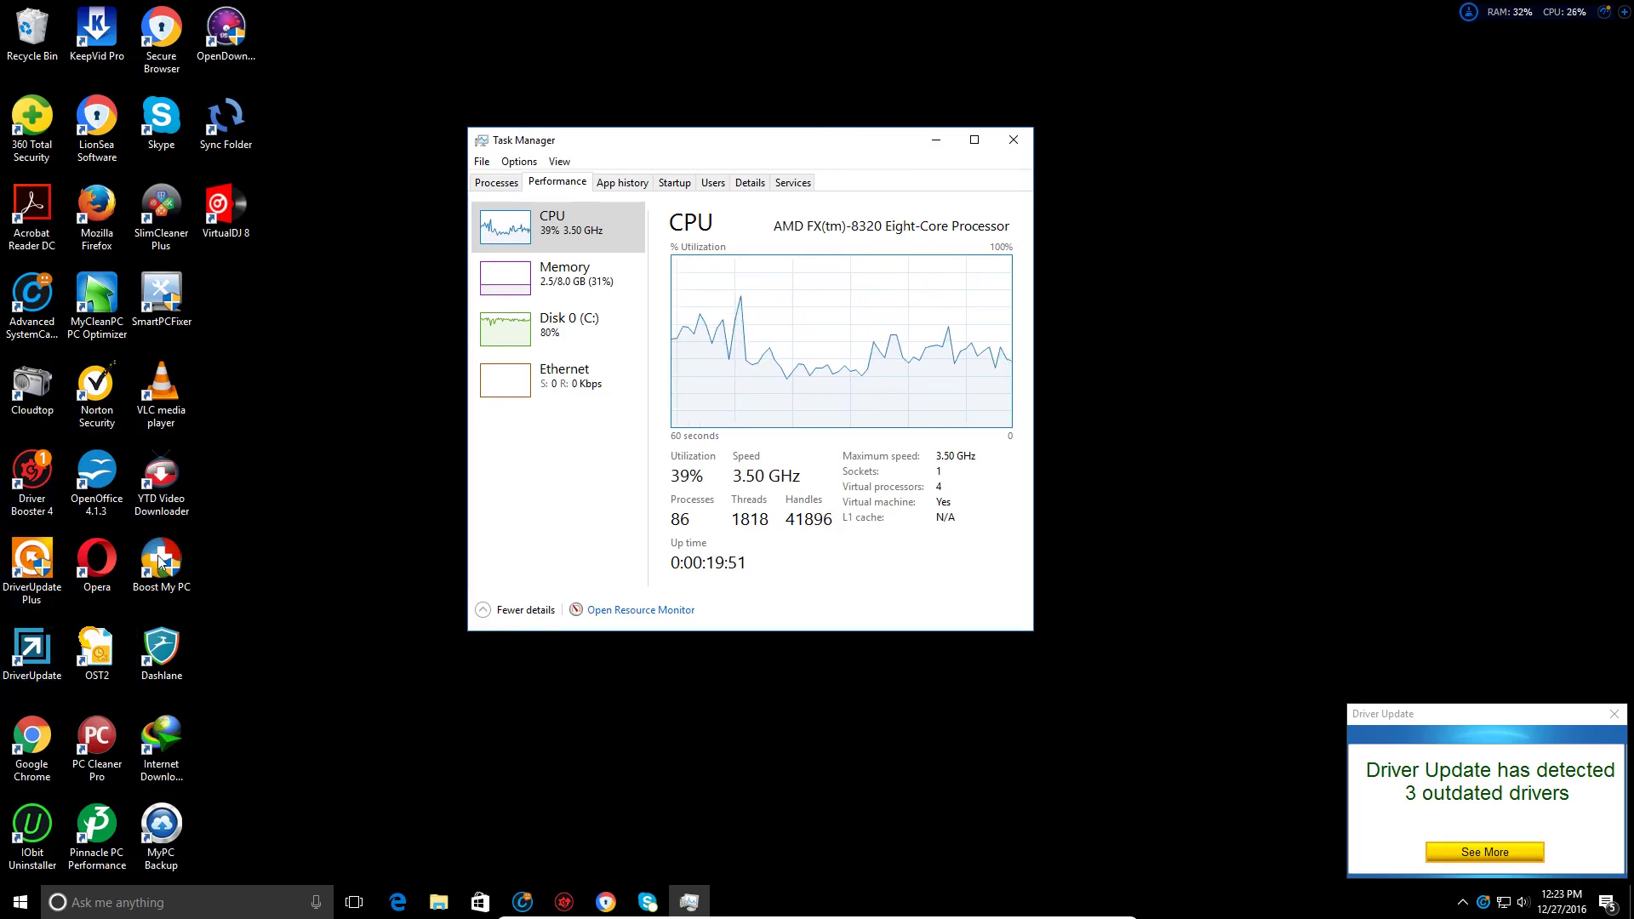
click(312, 470)
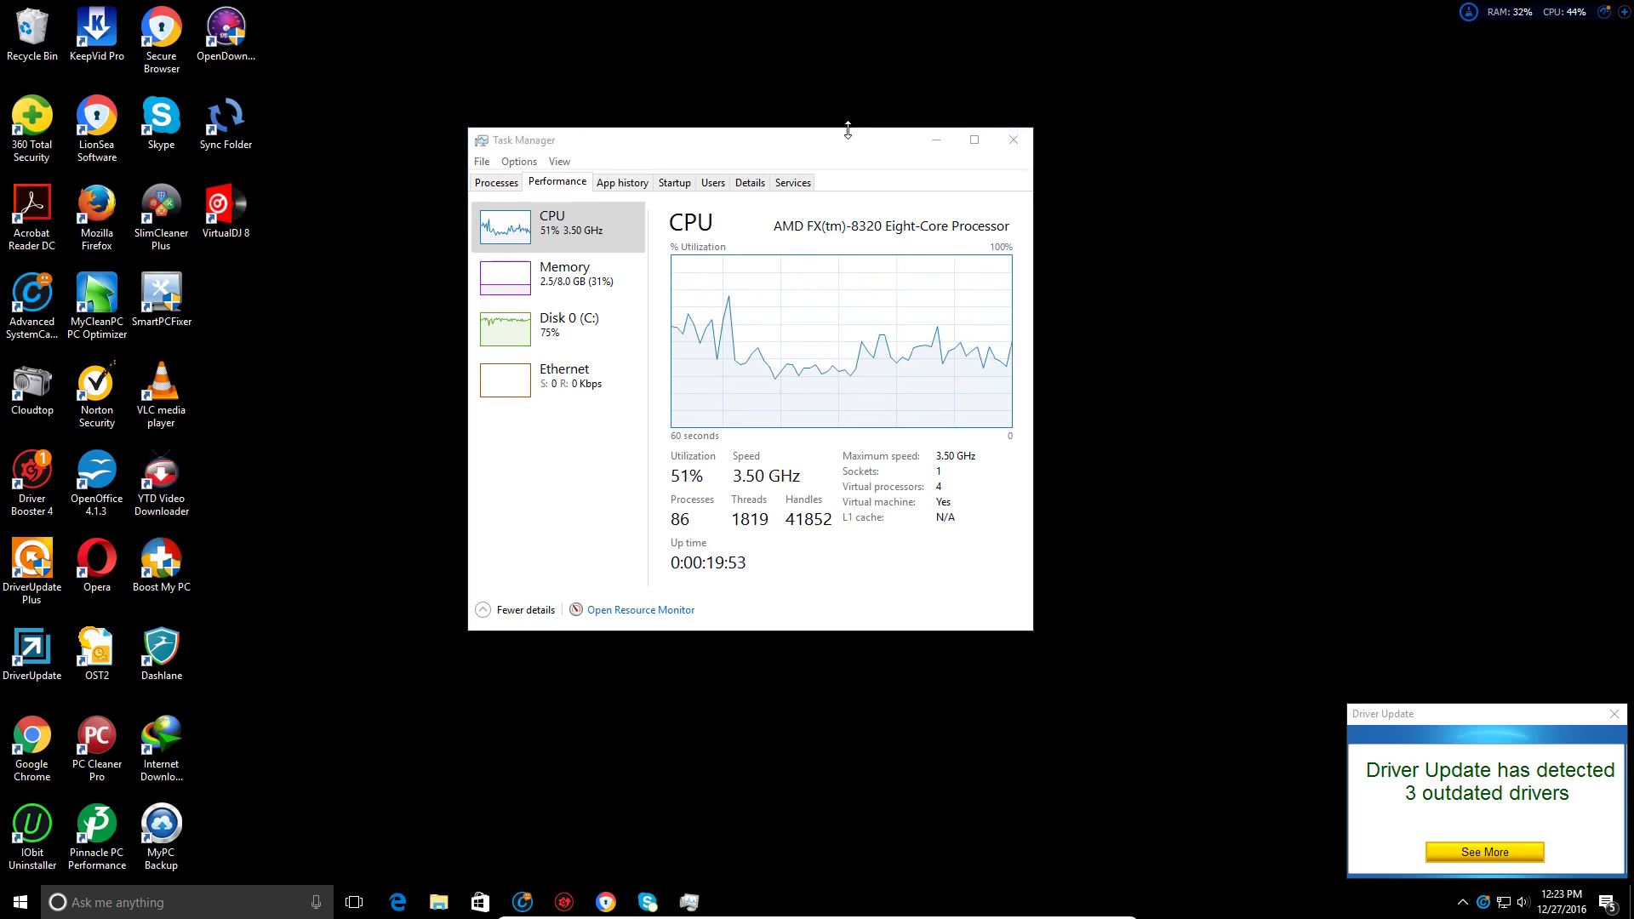
drag(848, 129, 893, 130)
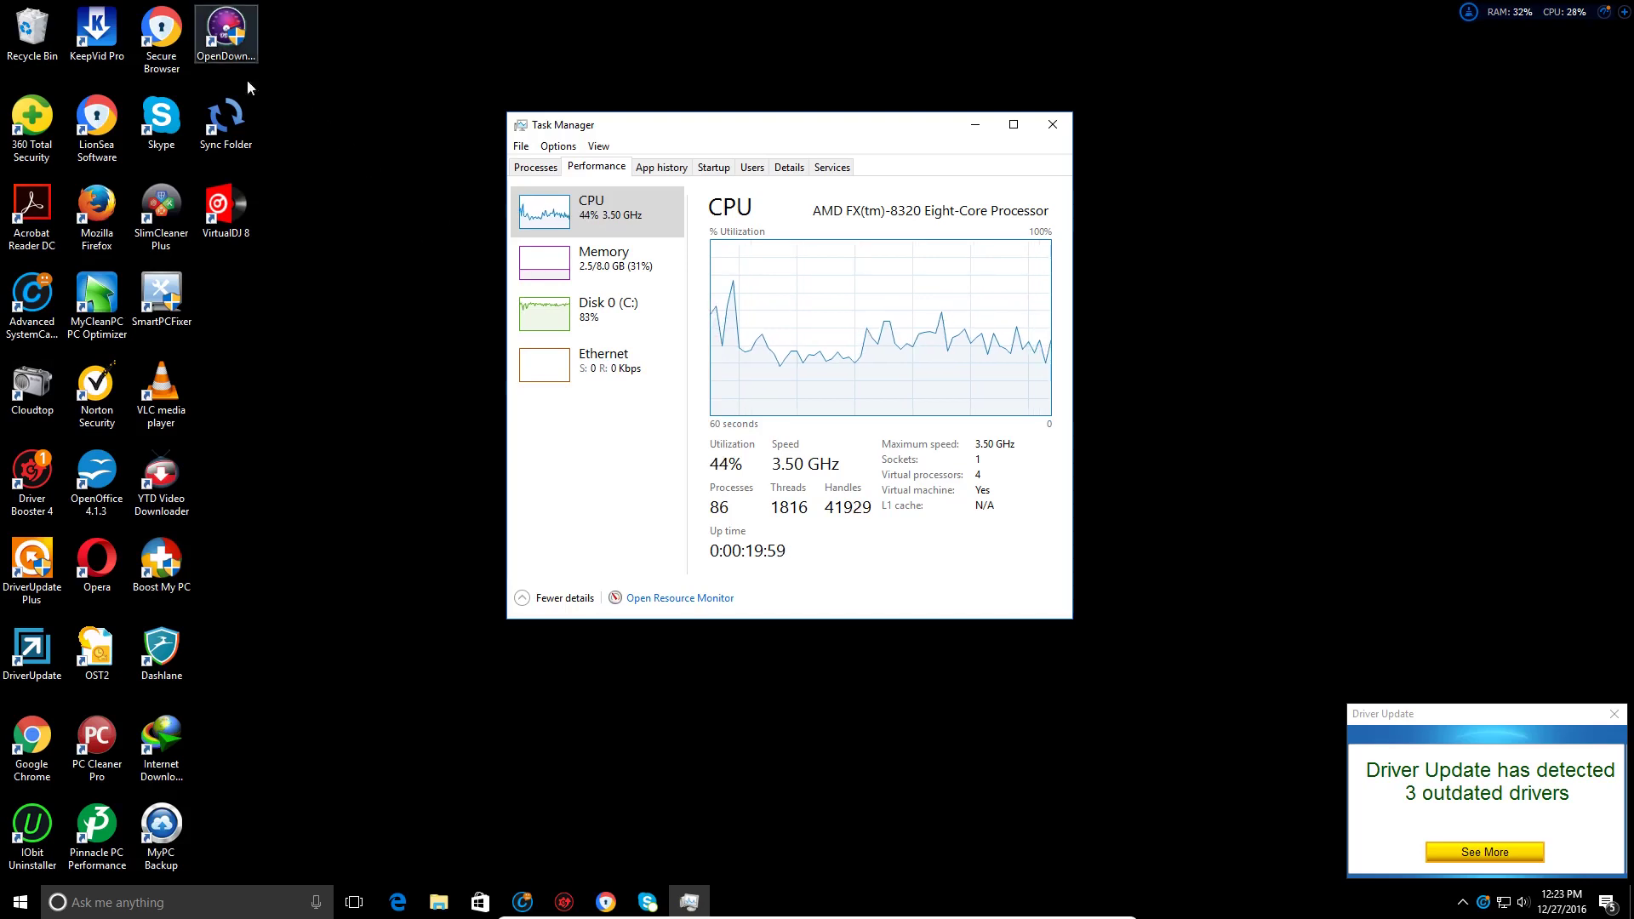
click(296, 211)
drag(797, 126, 679, 86)
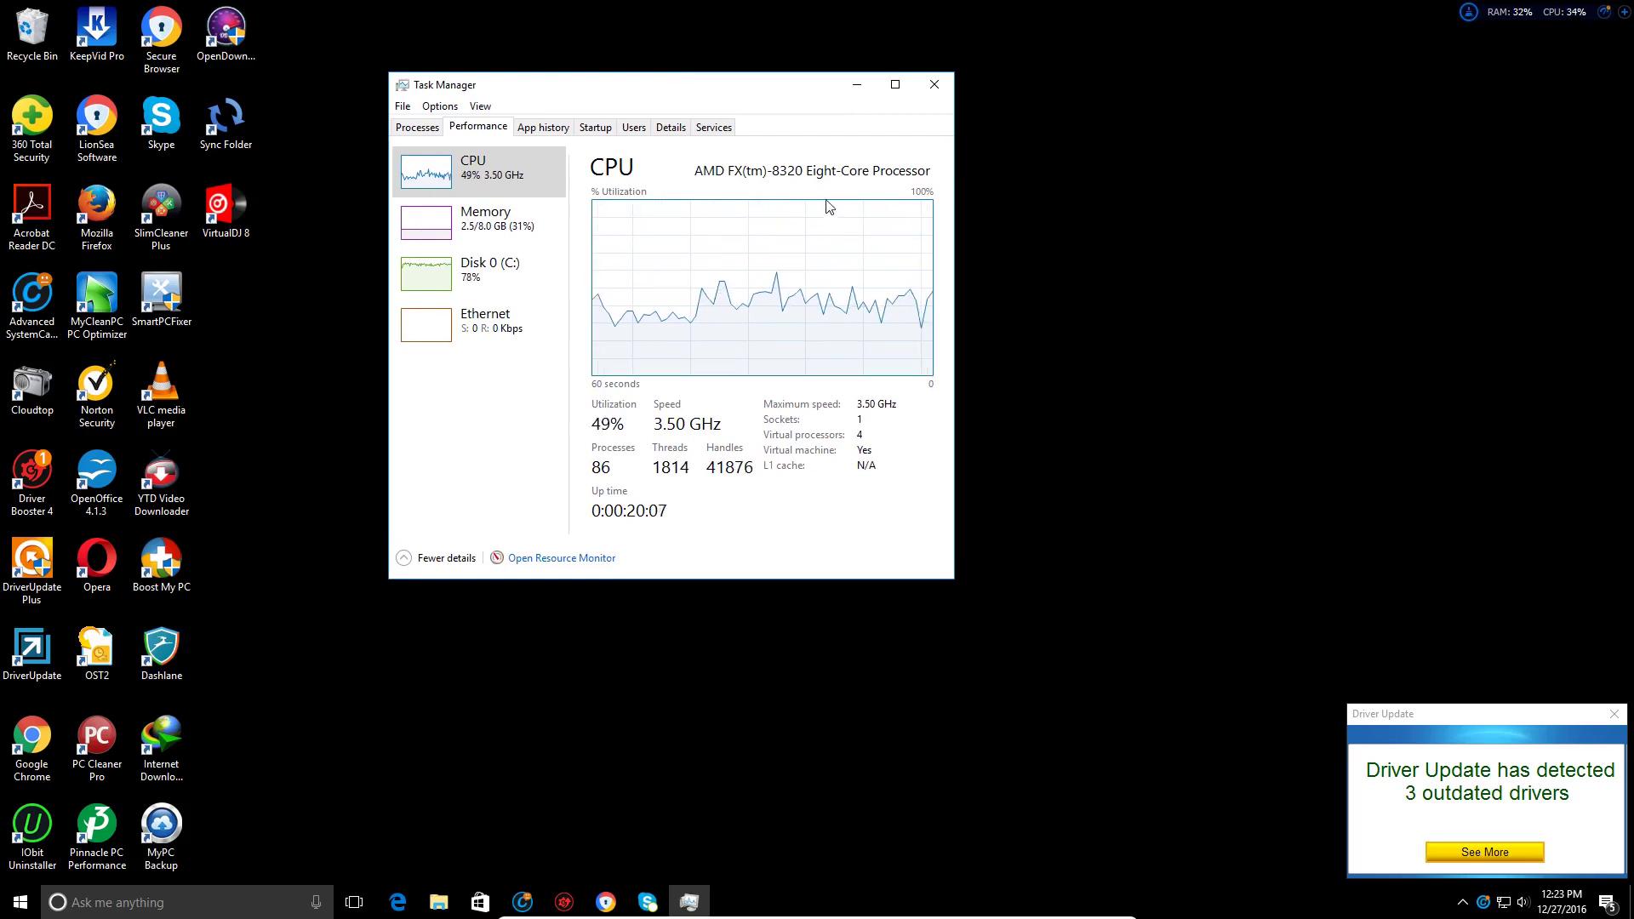
drag(803, 90, 793, 124)
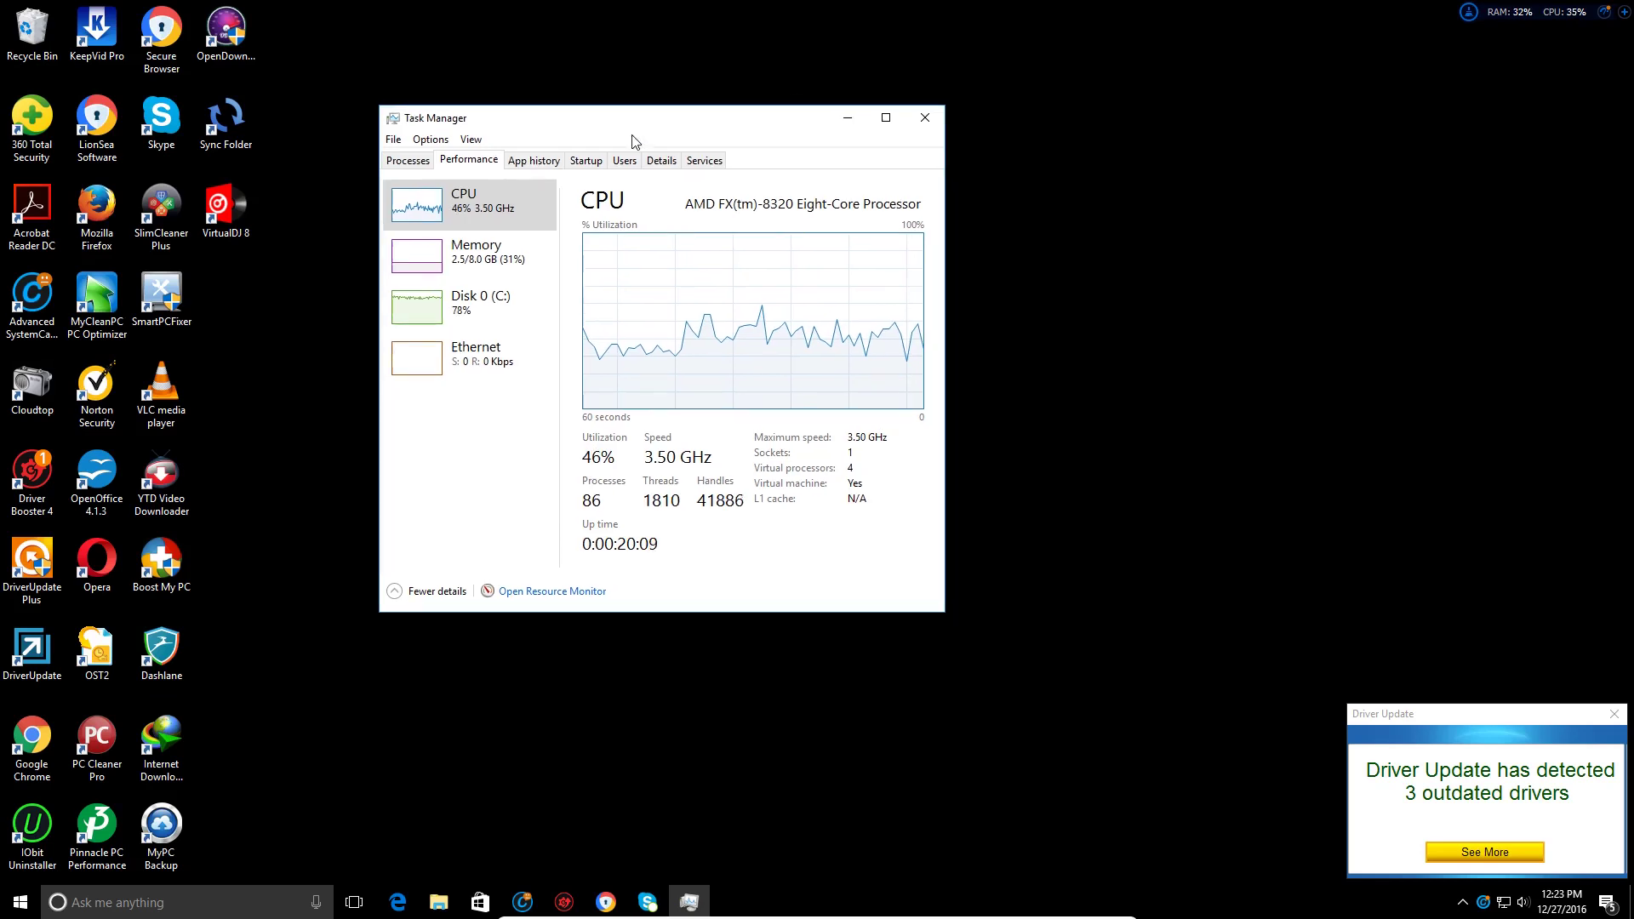
click(926, 119)
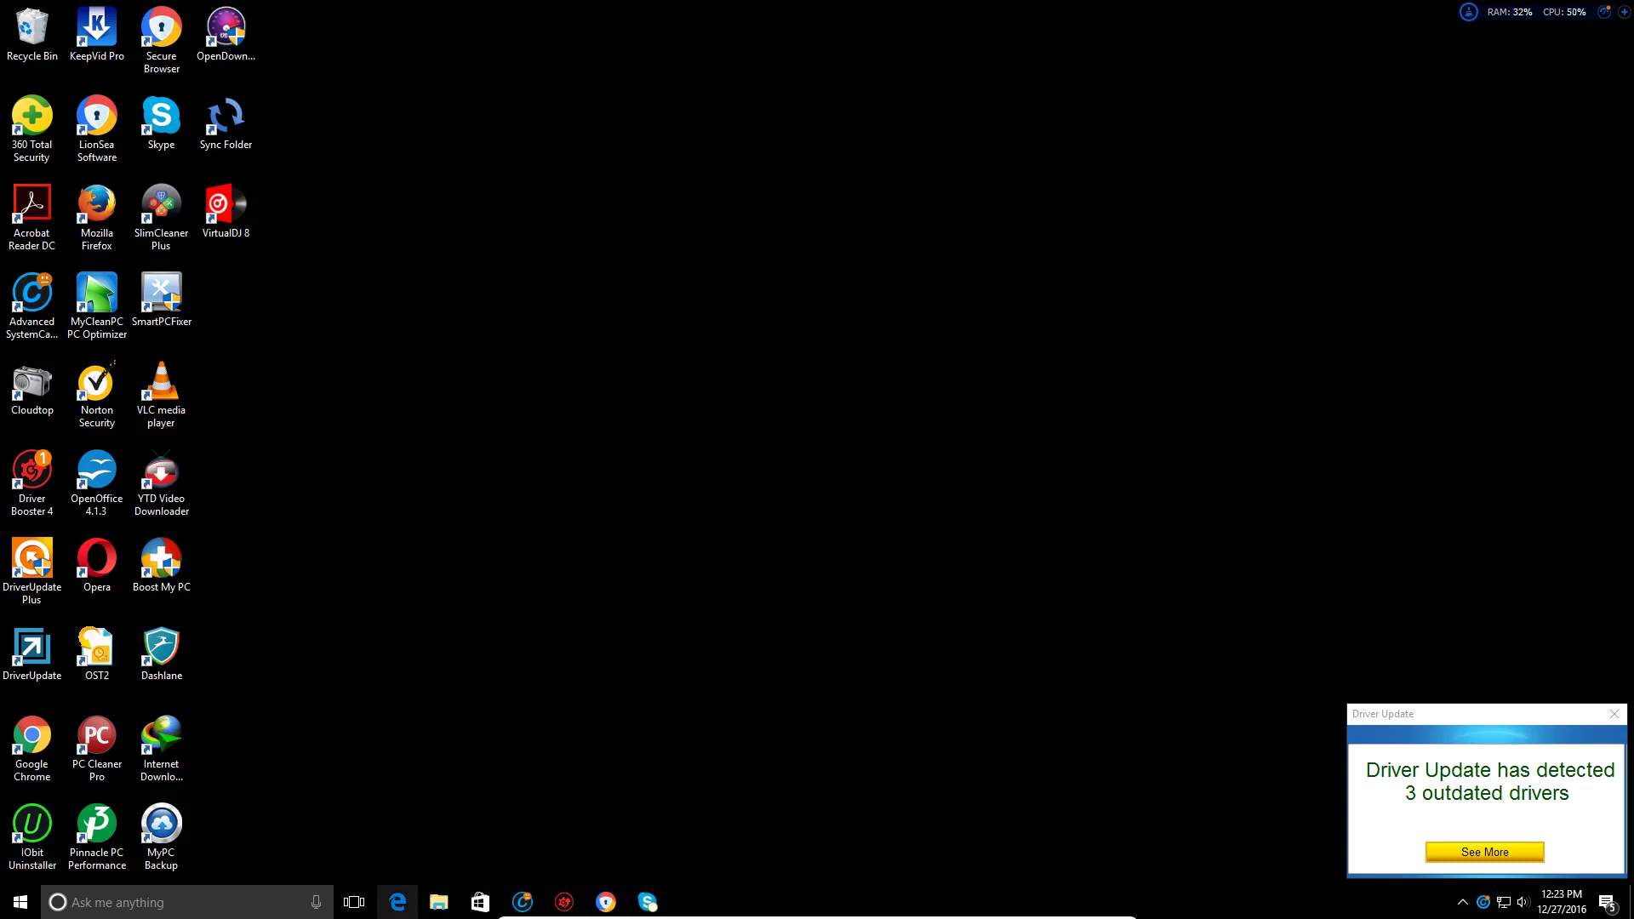
Step: Launch Chrome and remove the Norton Security Toolbar and Tampermonkey extensions
double_click(31, 739)
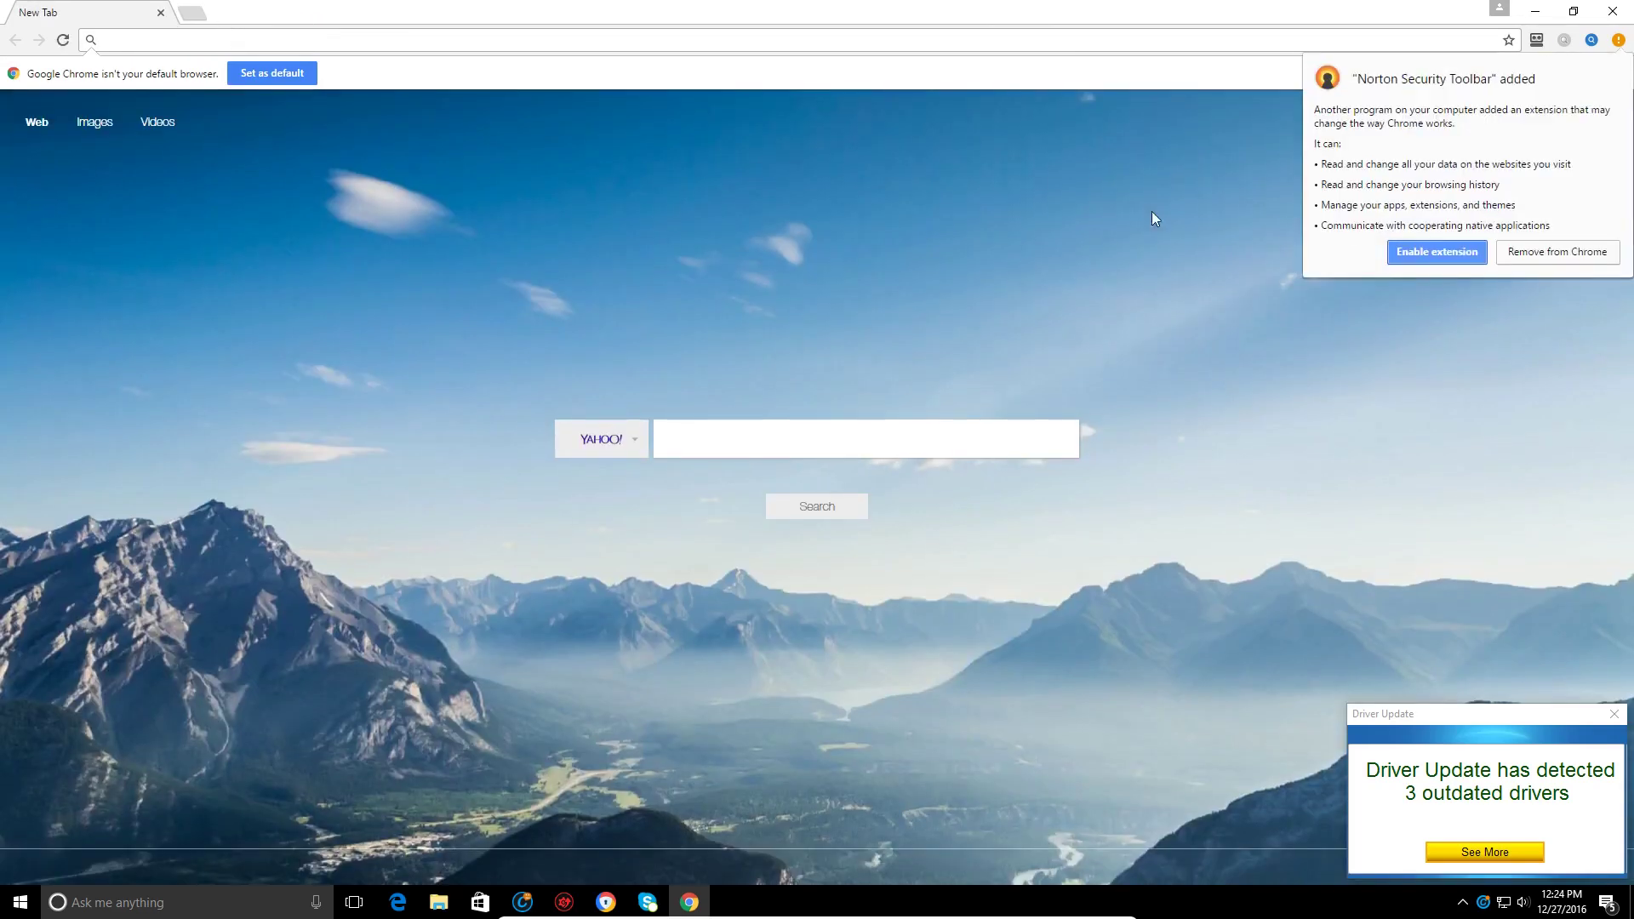
click(1539, 255)
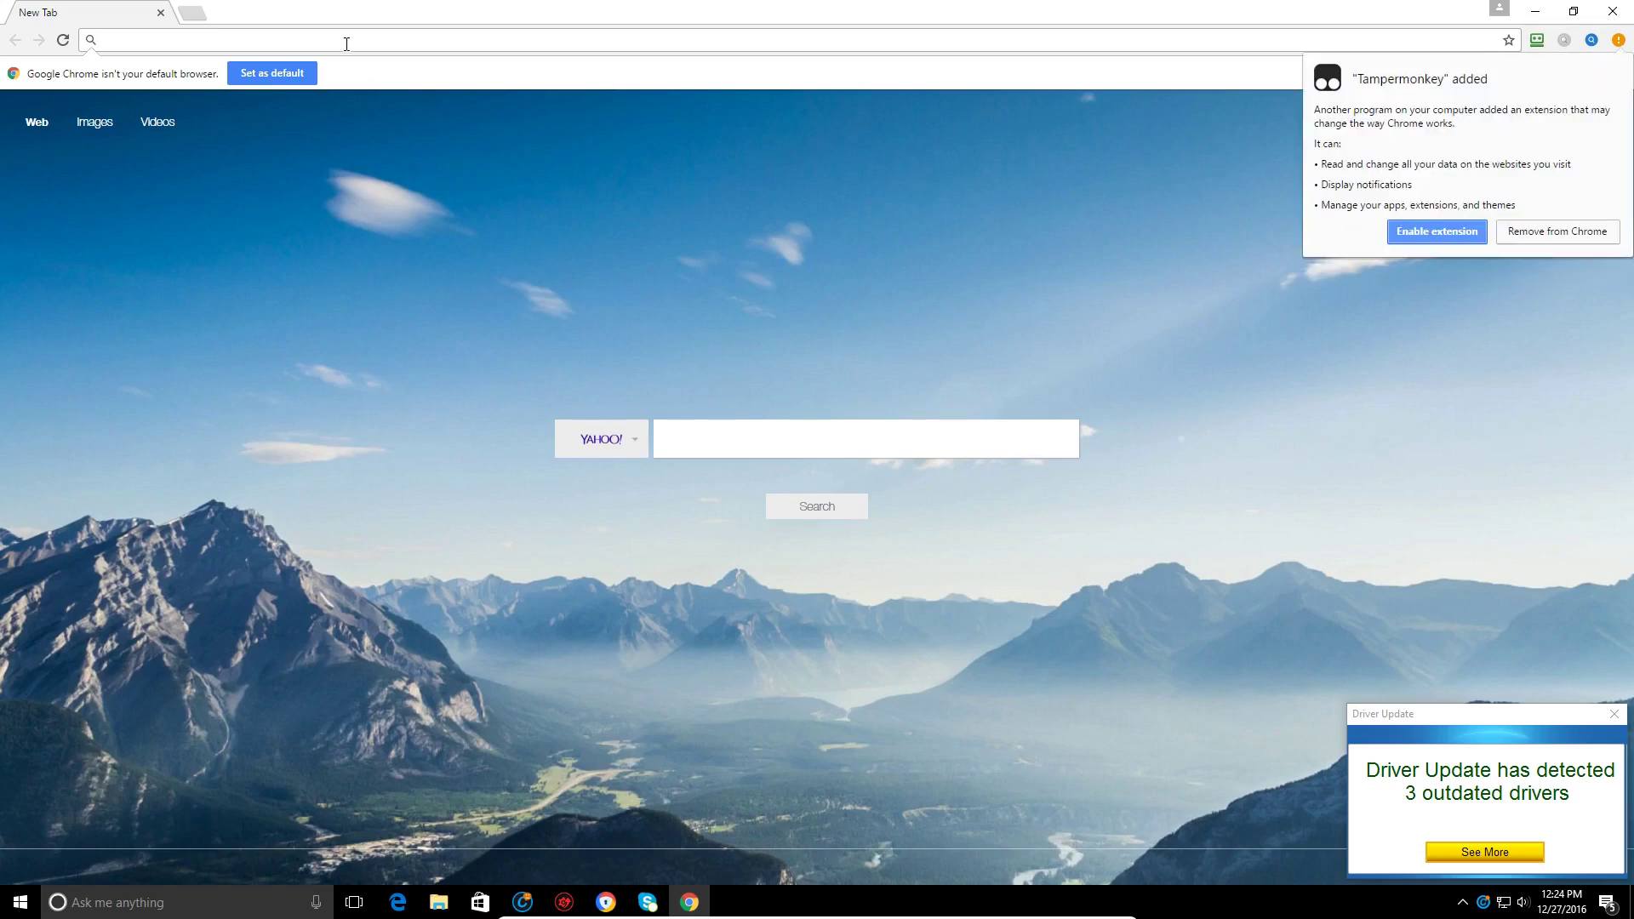
click(1552, 237)
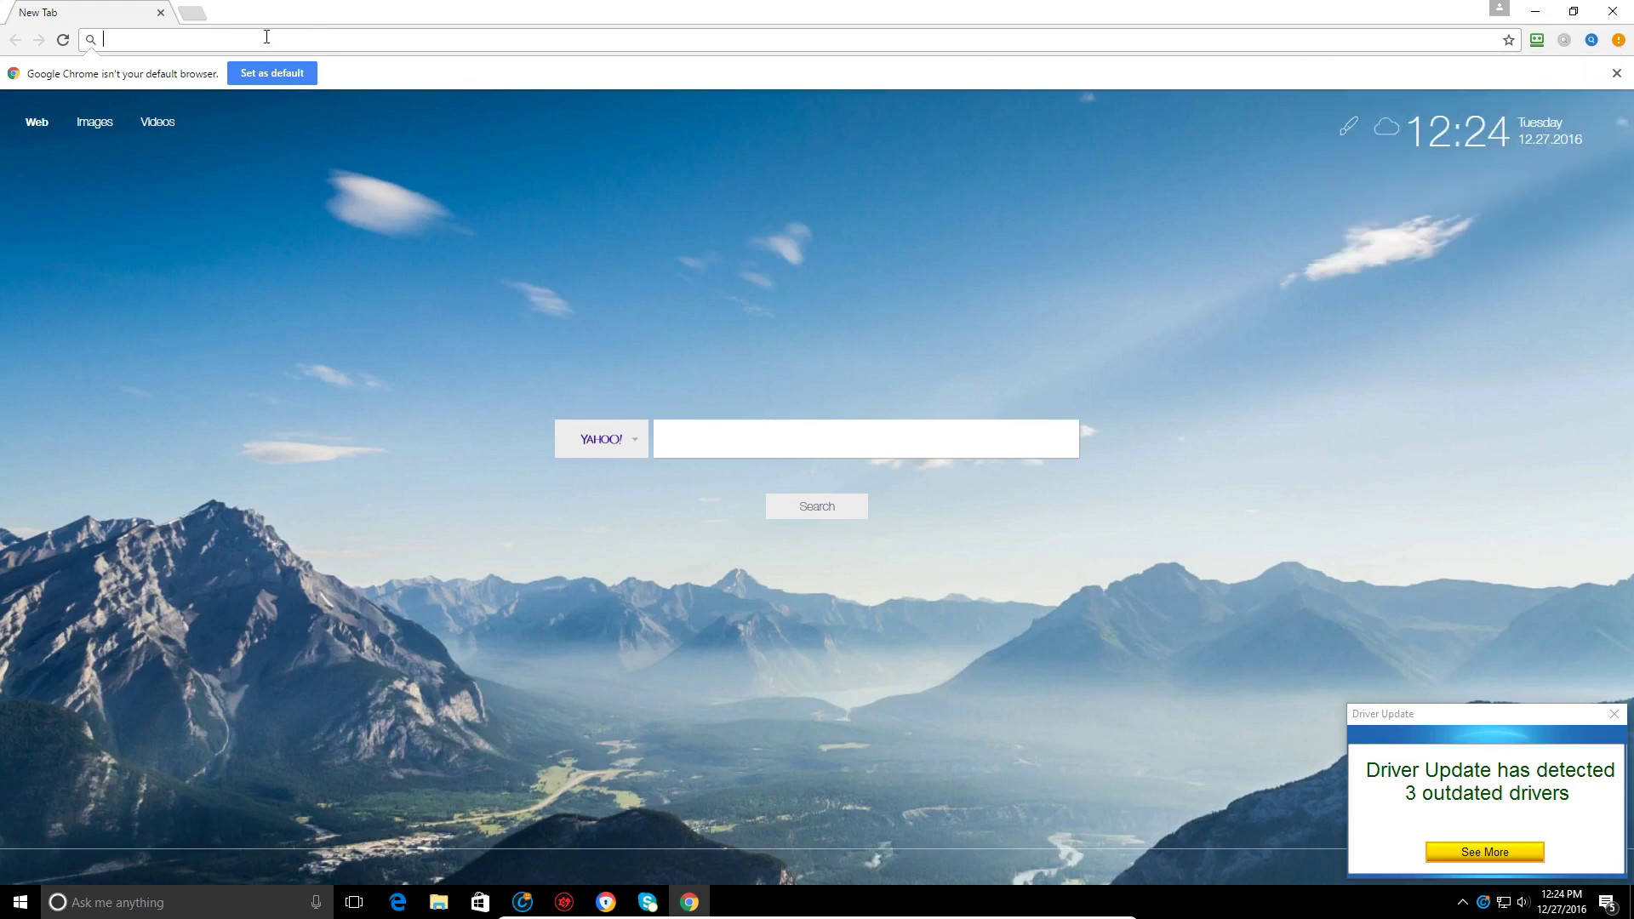
Step: Go to google.com and search for 'lawrence systems', fixing the typo
text(google.com)
key(Return)
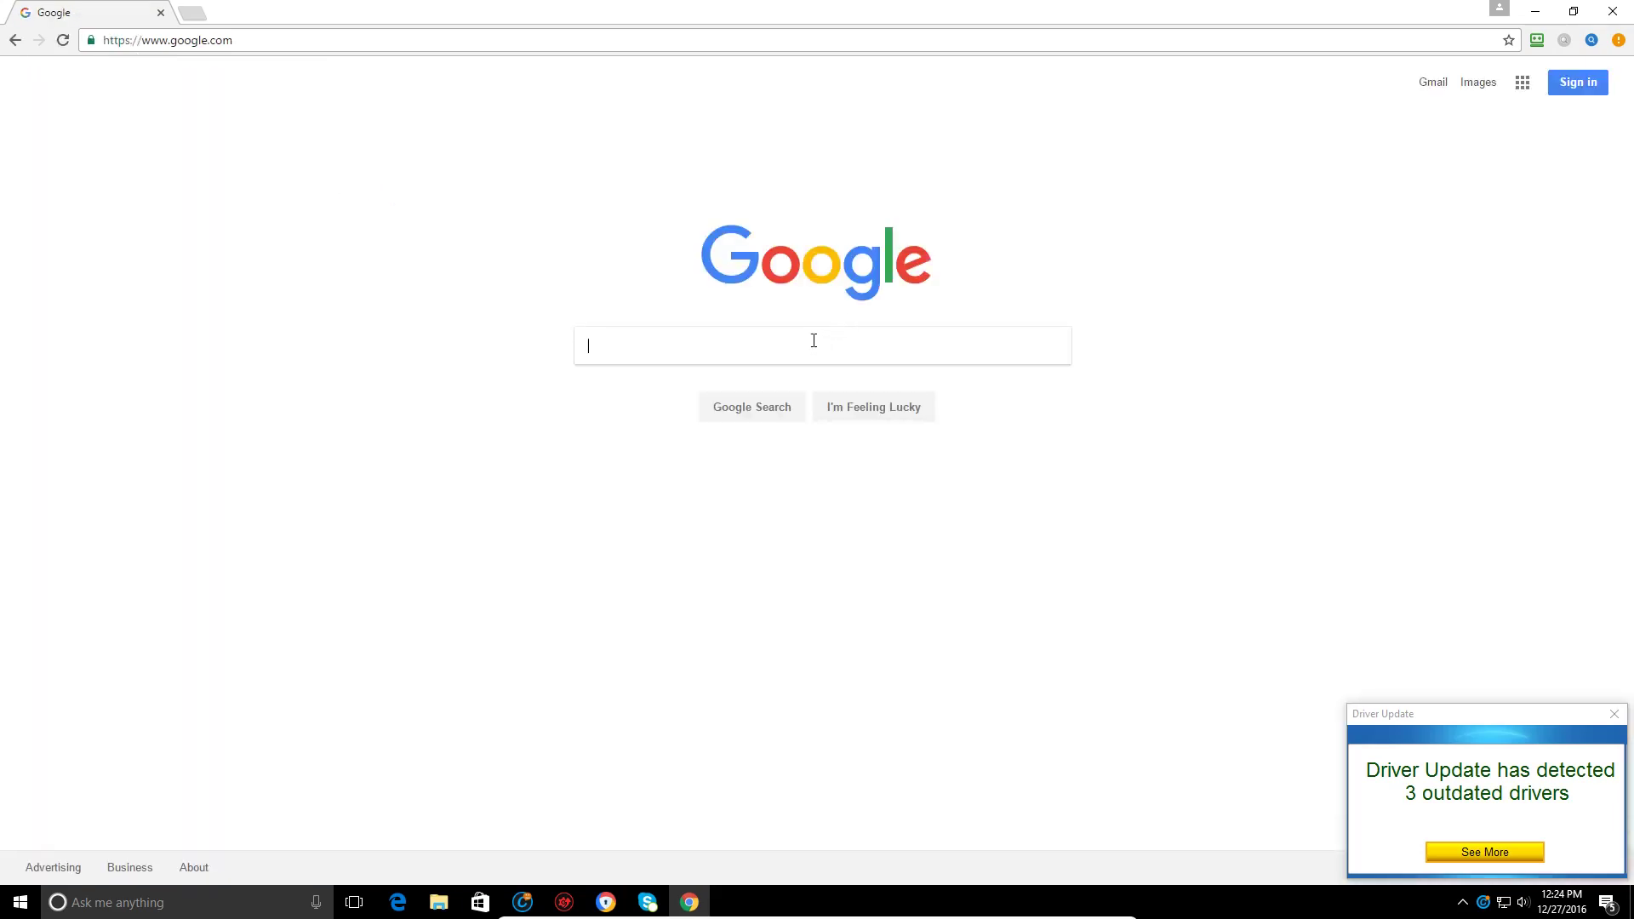
text(la)
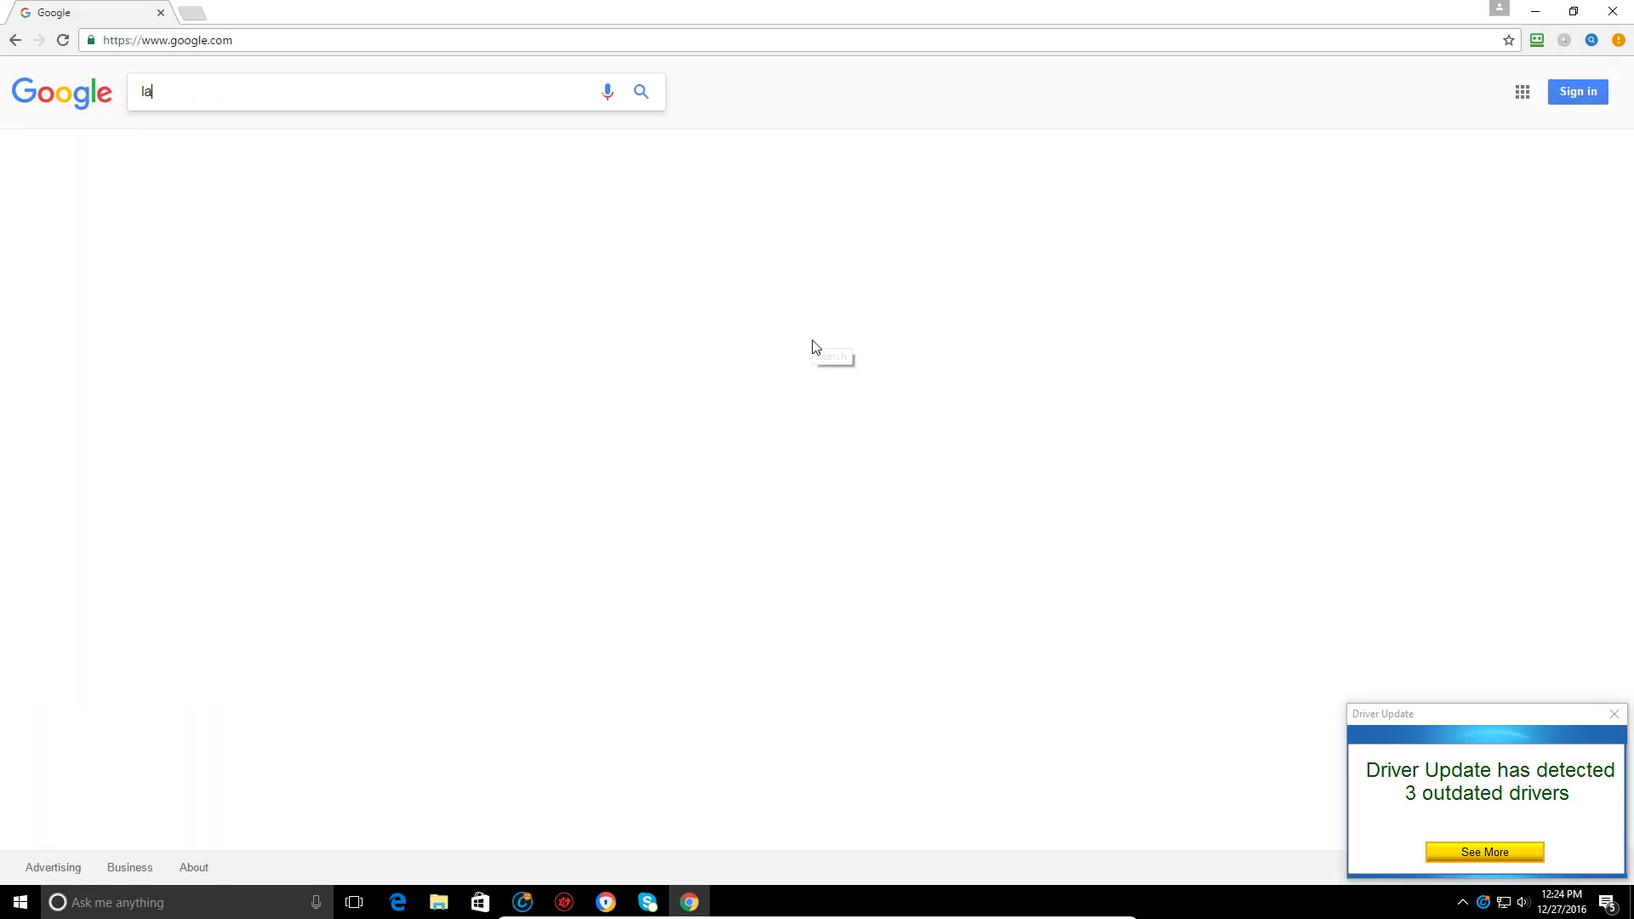
text(wrence systesm)
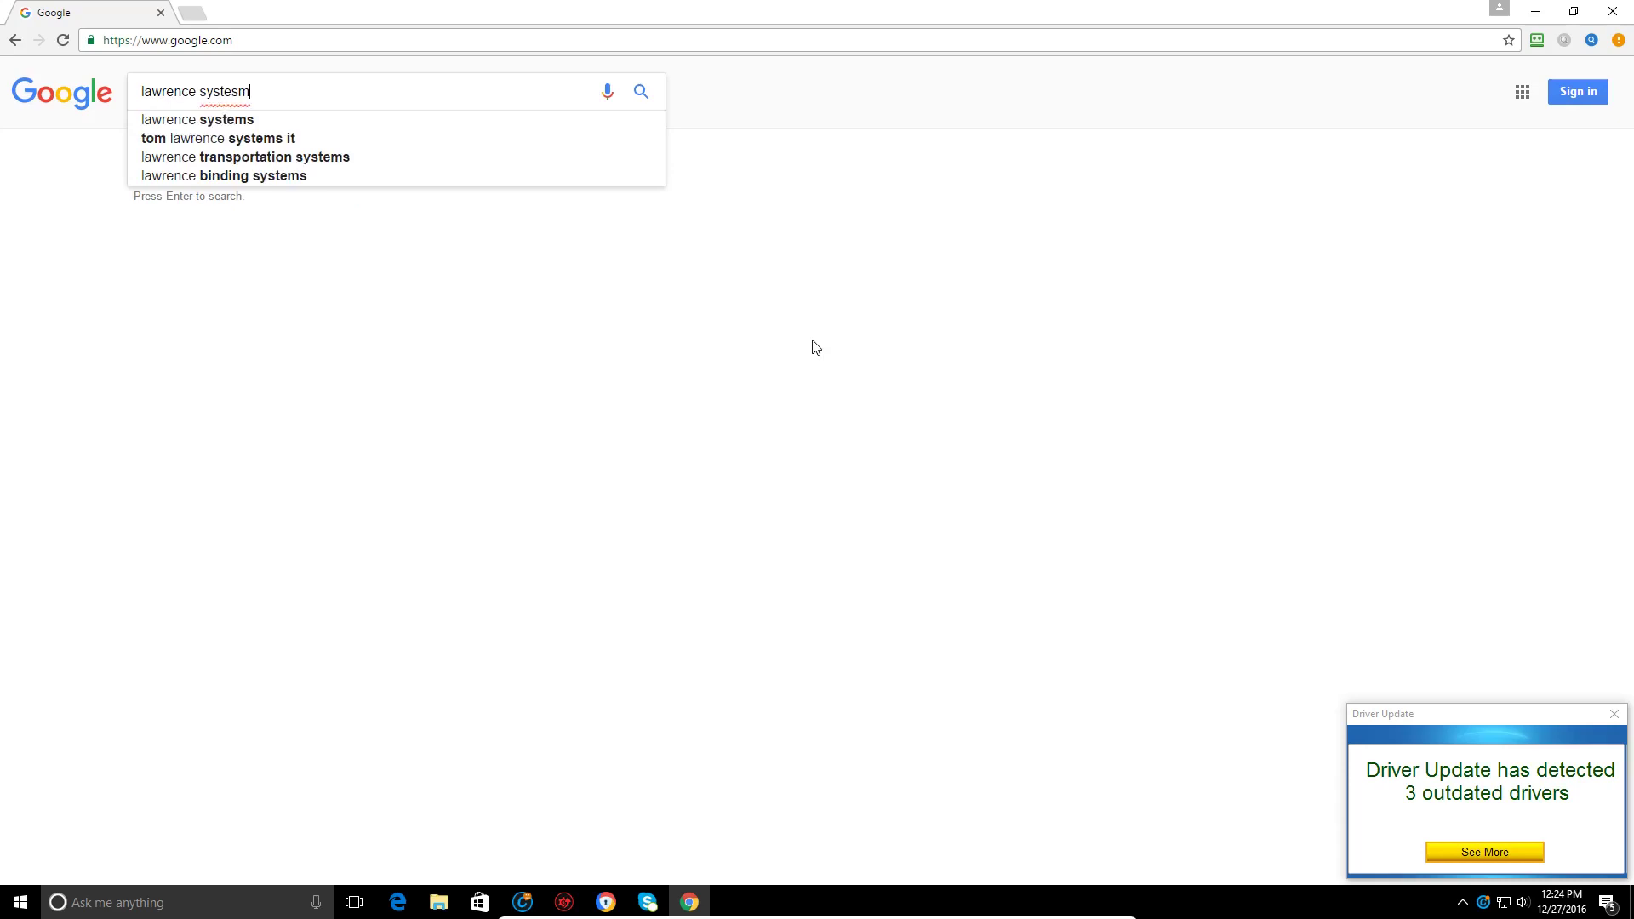
key(BackSpace)
key(BackSpace)
text(ms)
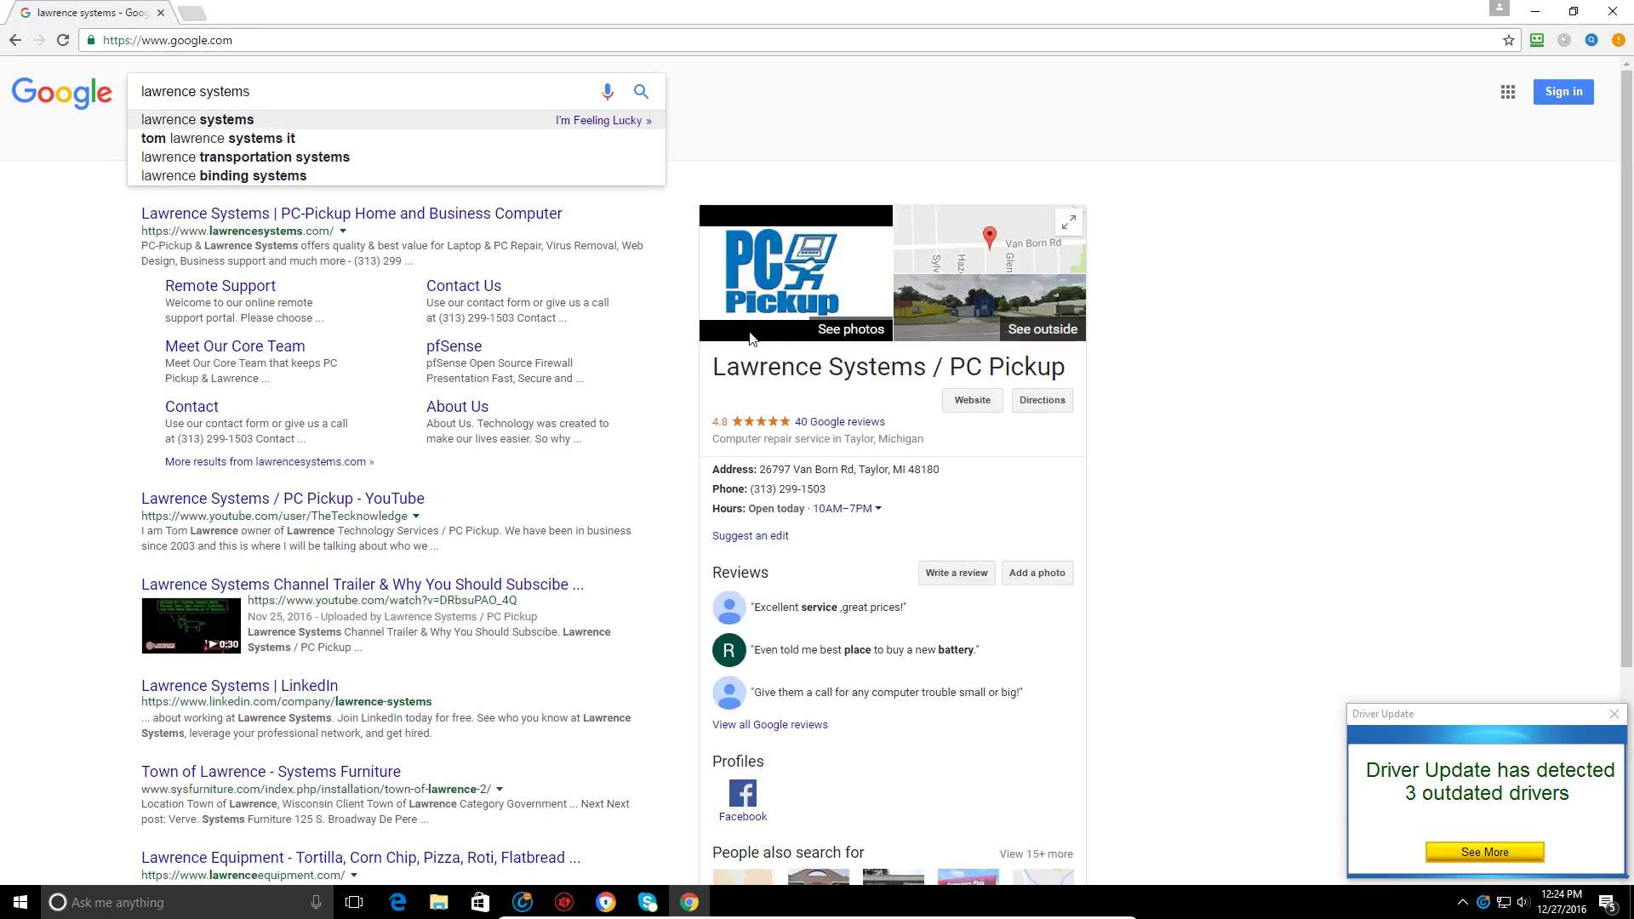
Step: Open the Lawrence Systems DIY junkware, malware and virus removal guide
click(472, 223)
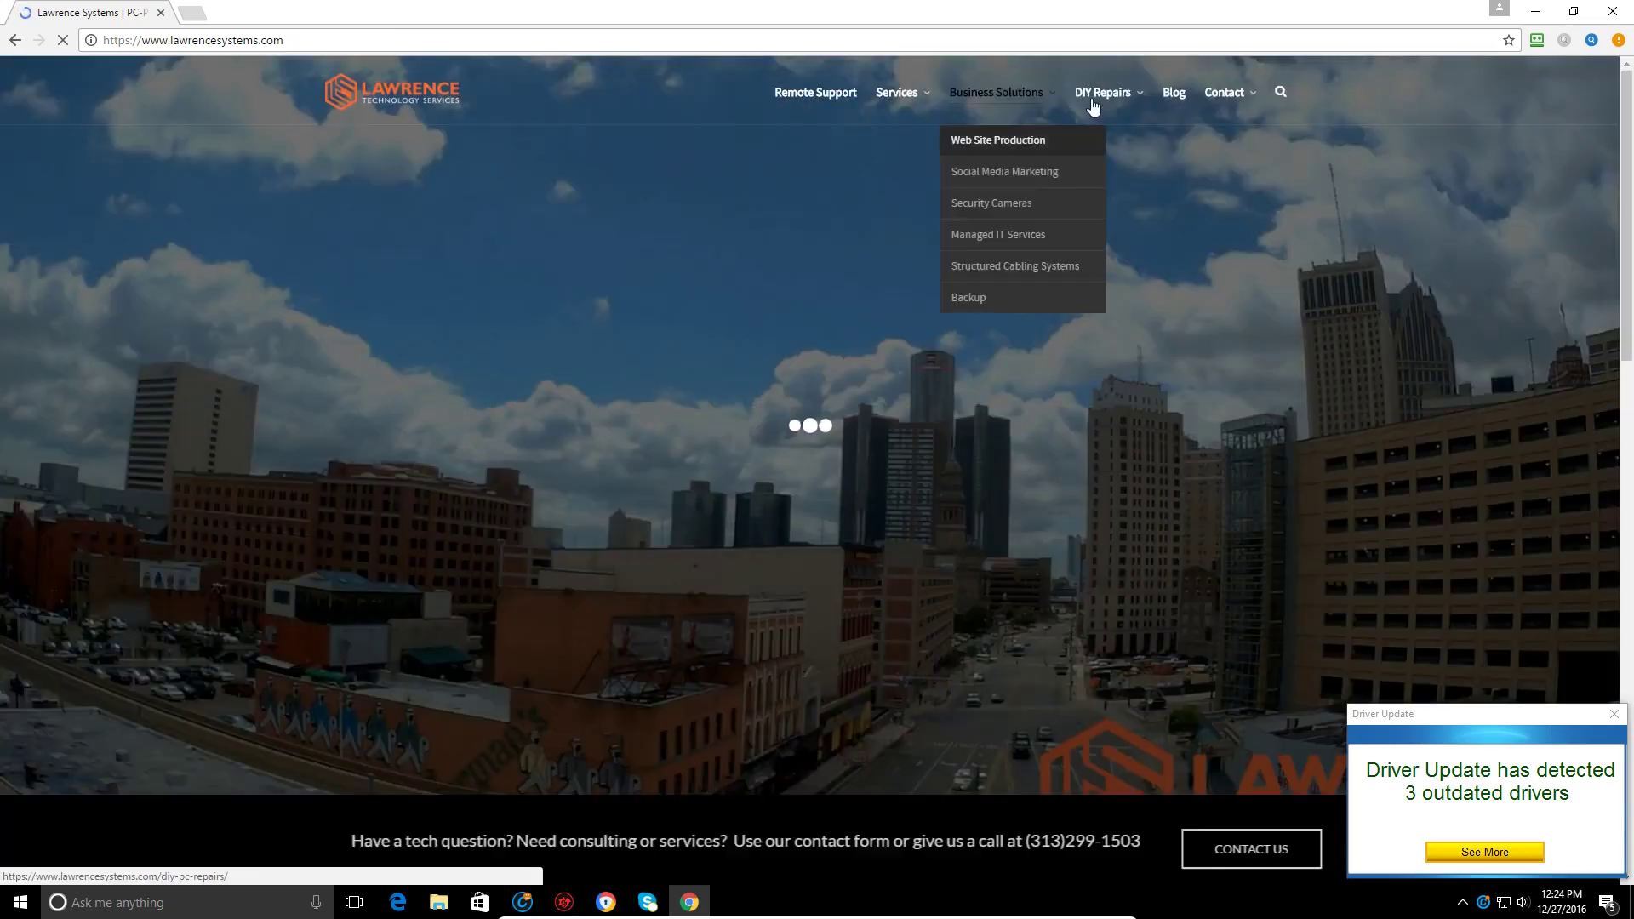
mouse_move(1094, 106)
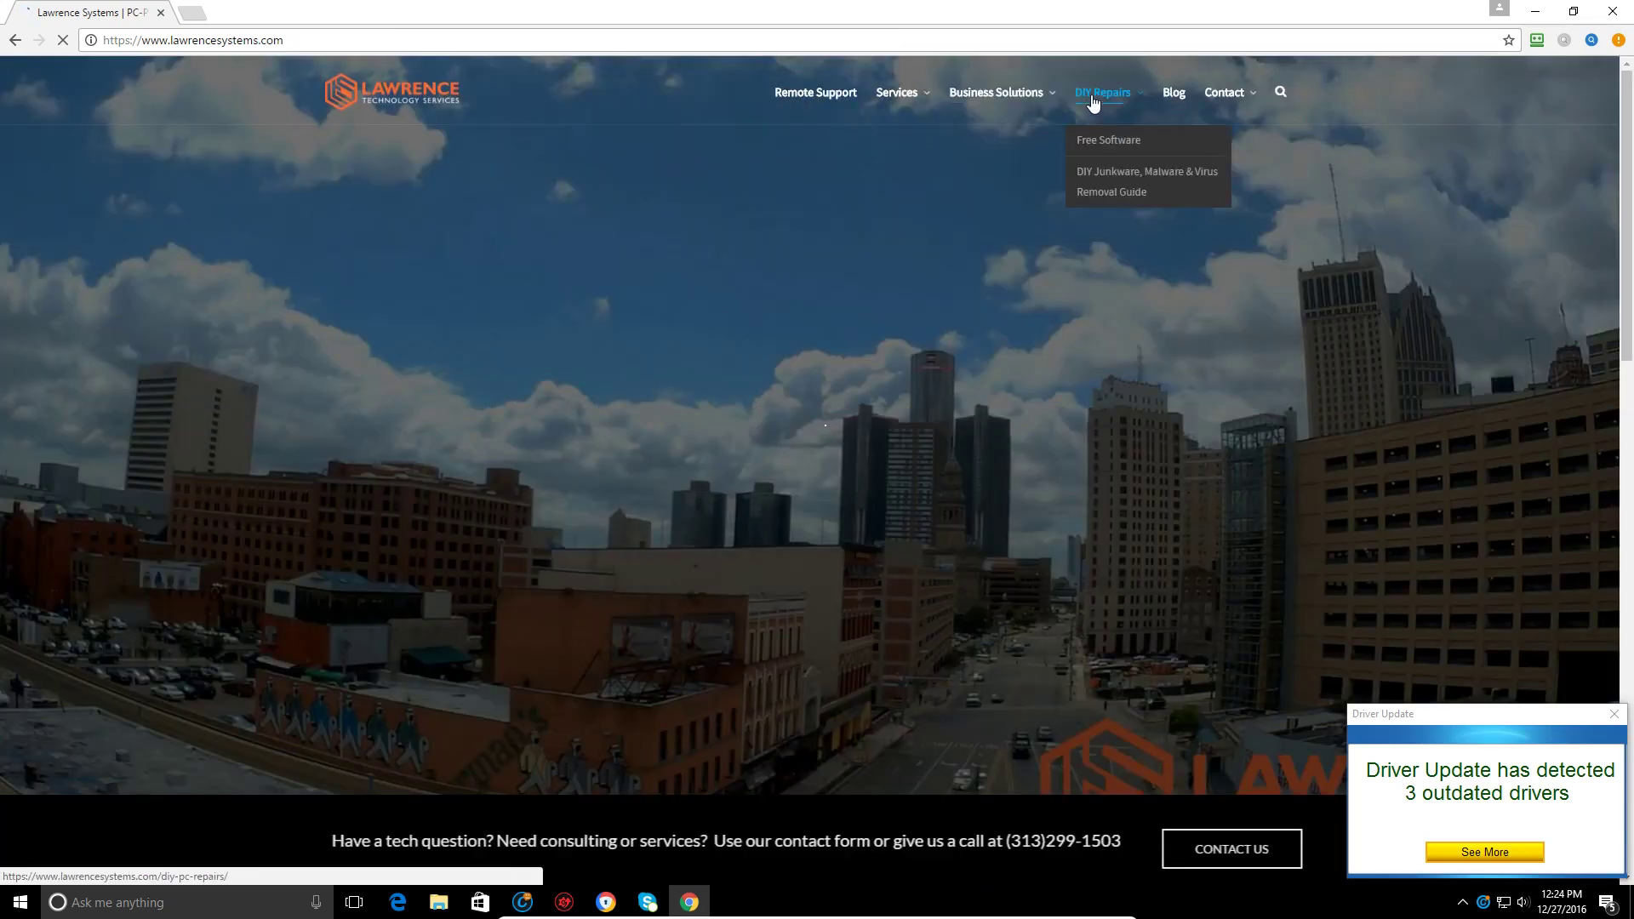
click(1113, 184)
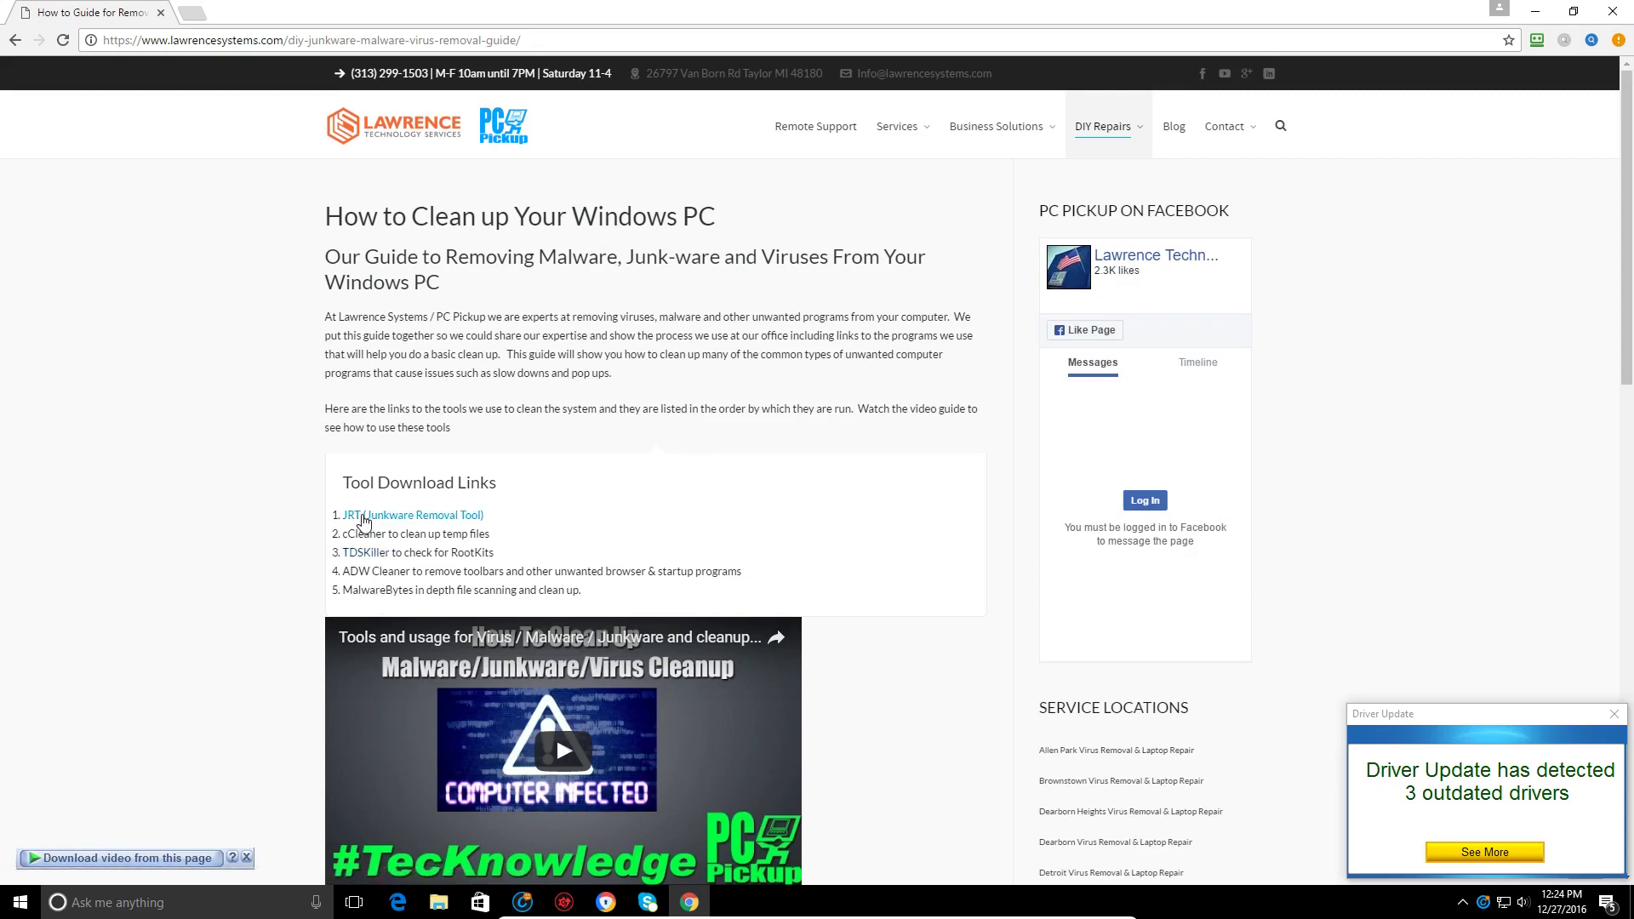
Step: Download JRT.exe into a newly created Downloads\Programs folder
click(364, 517)
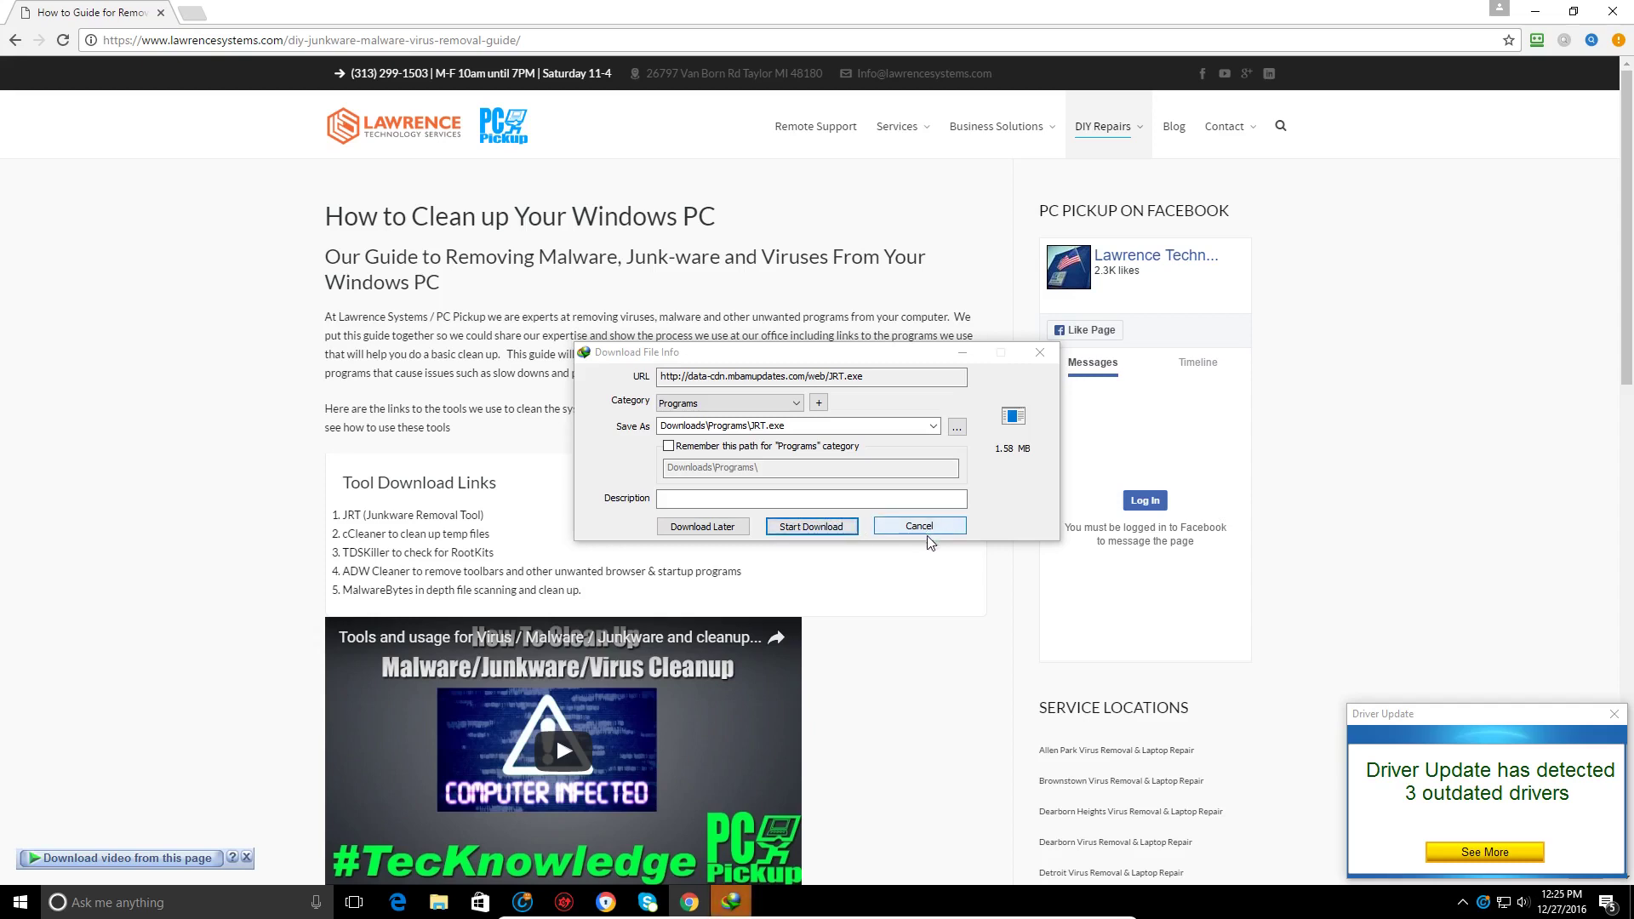
click(832, 524)
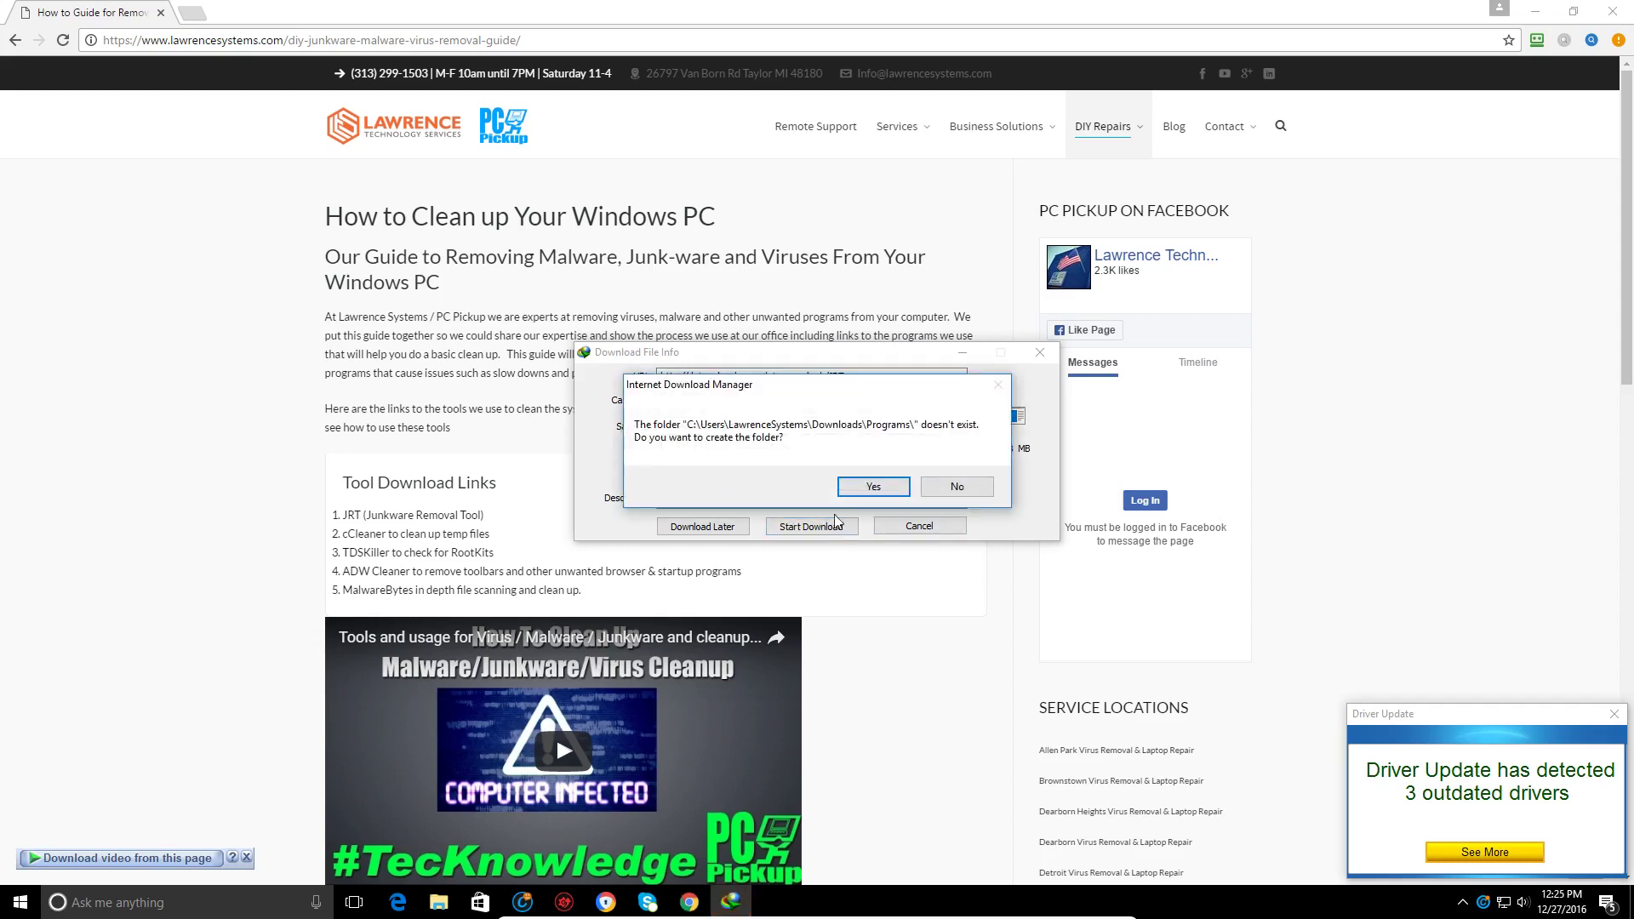
click(877, 491)
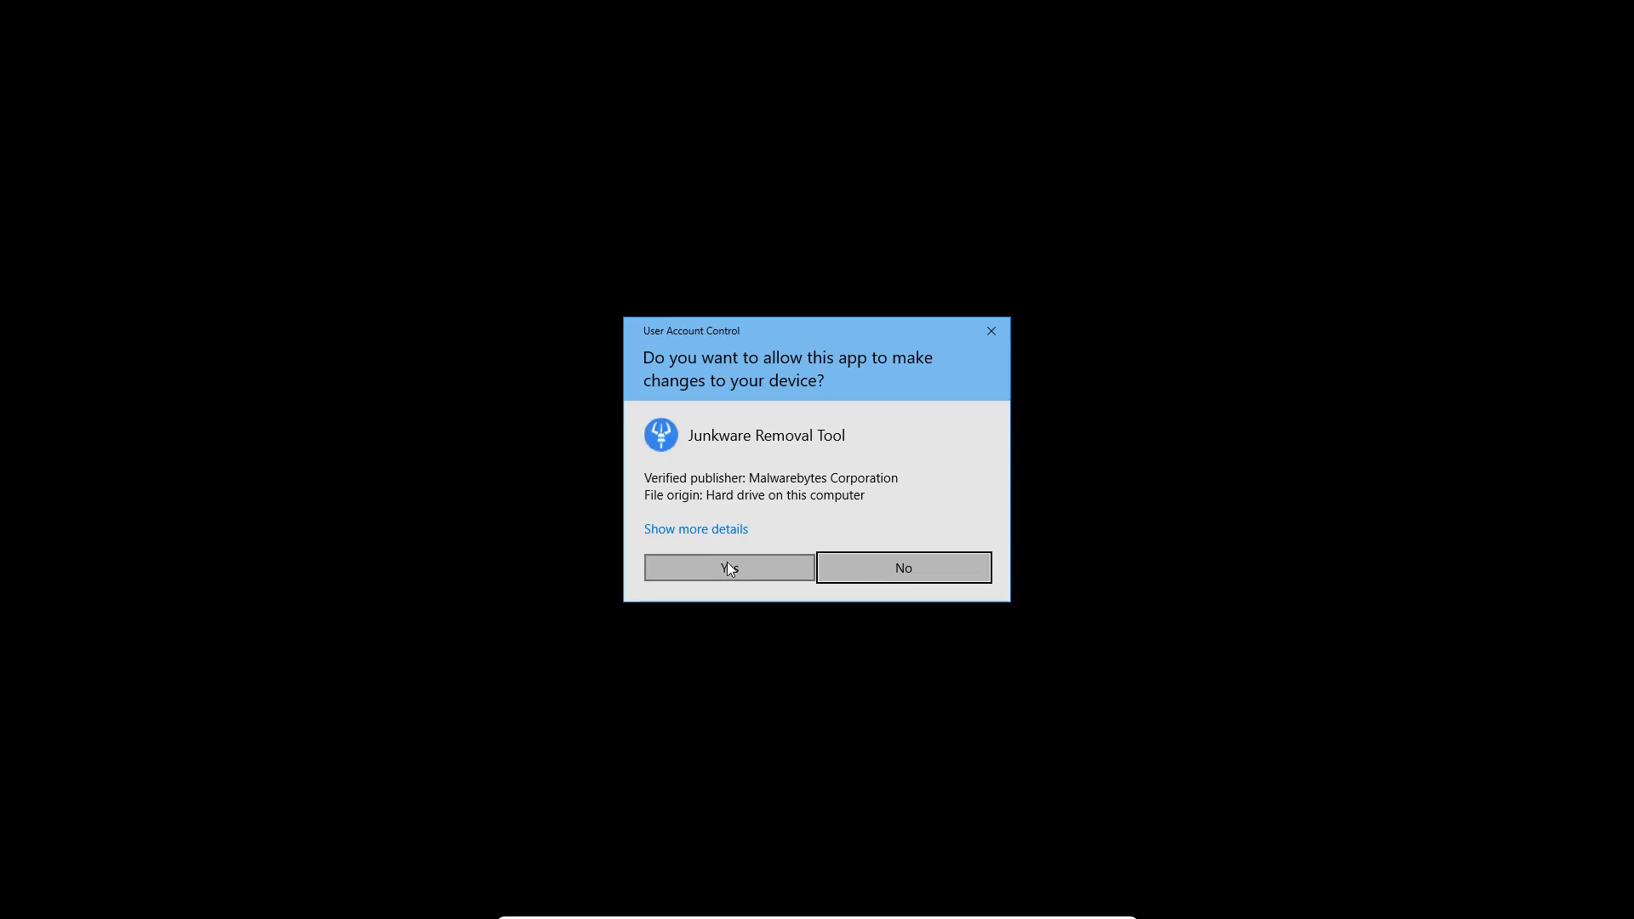
Step: Run JRT with admin rights, continue past the disclaimer and failed restore point, then close its log
click(729, 568)
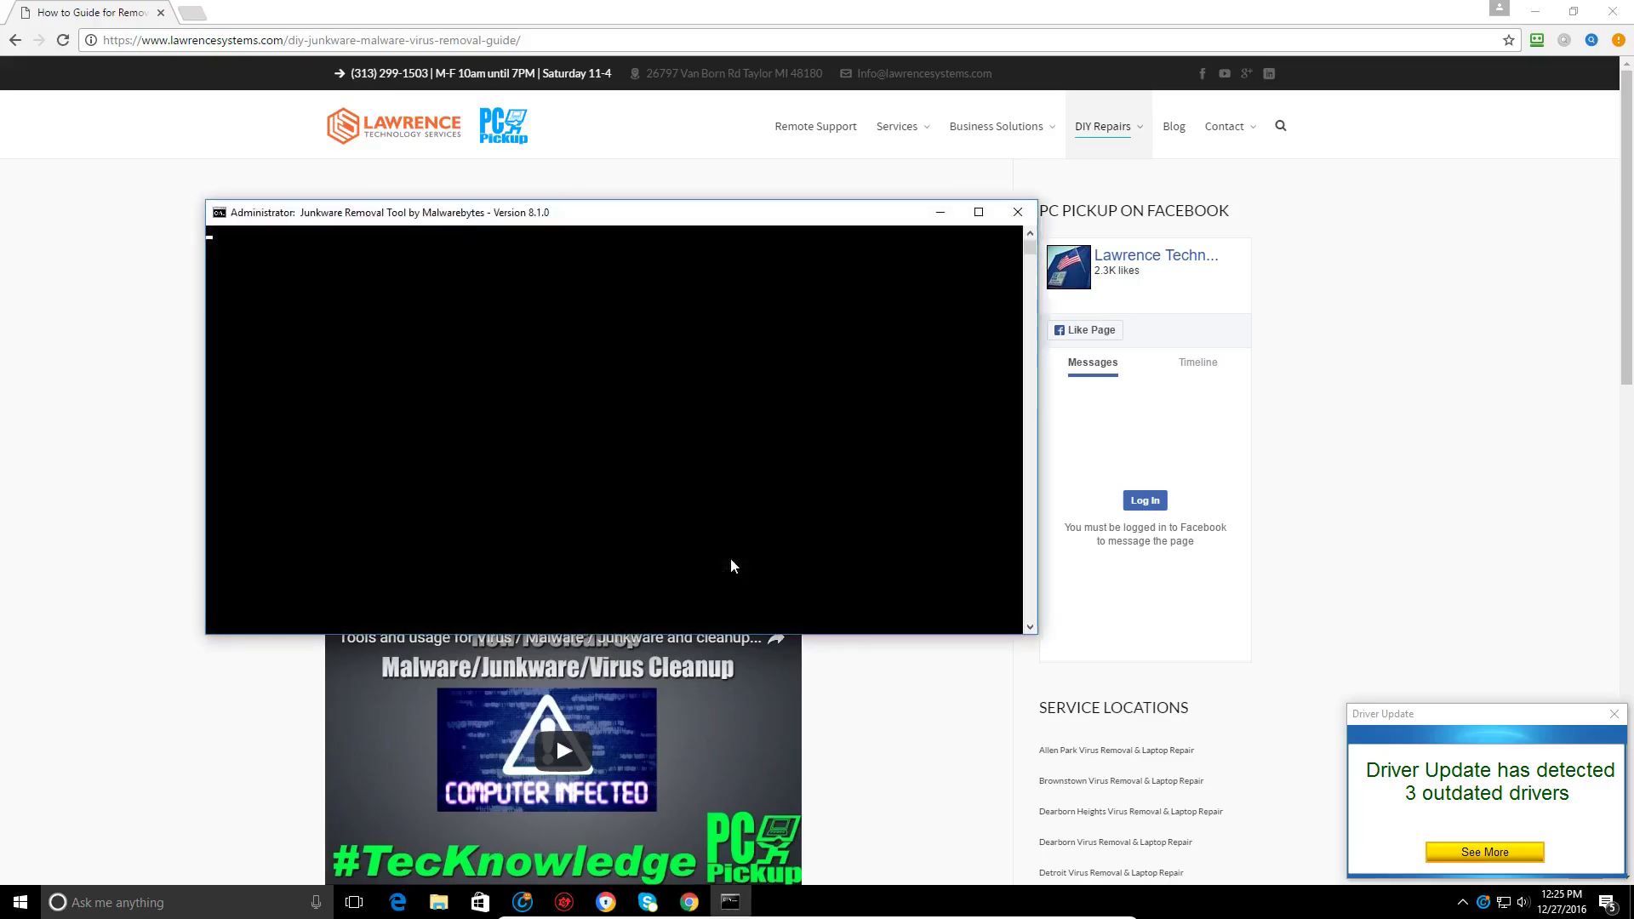
drag(705, 210, 709, 189)
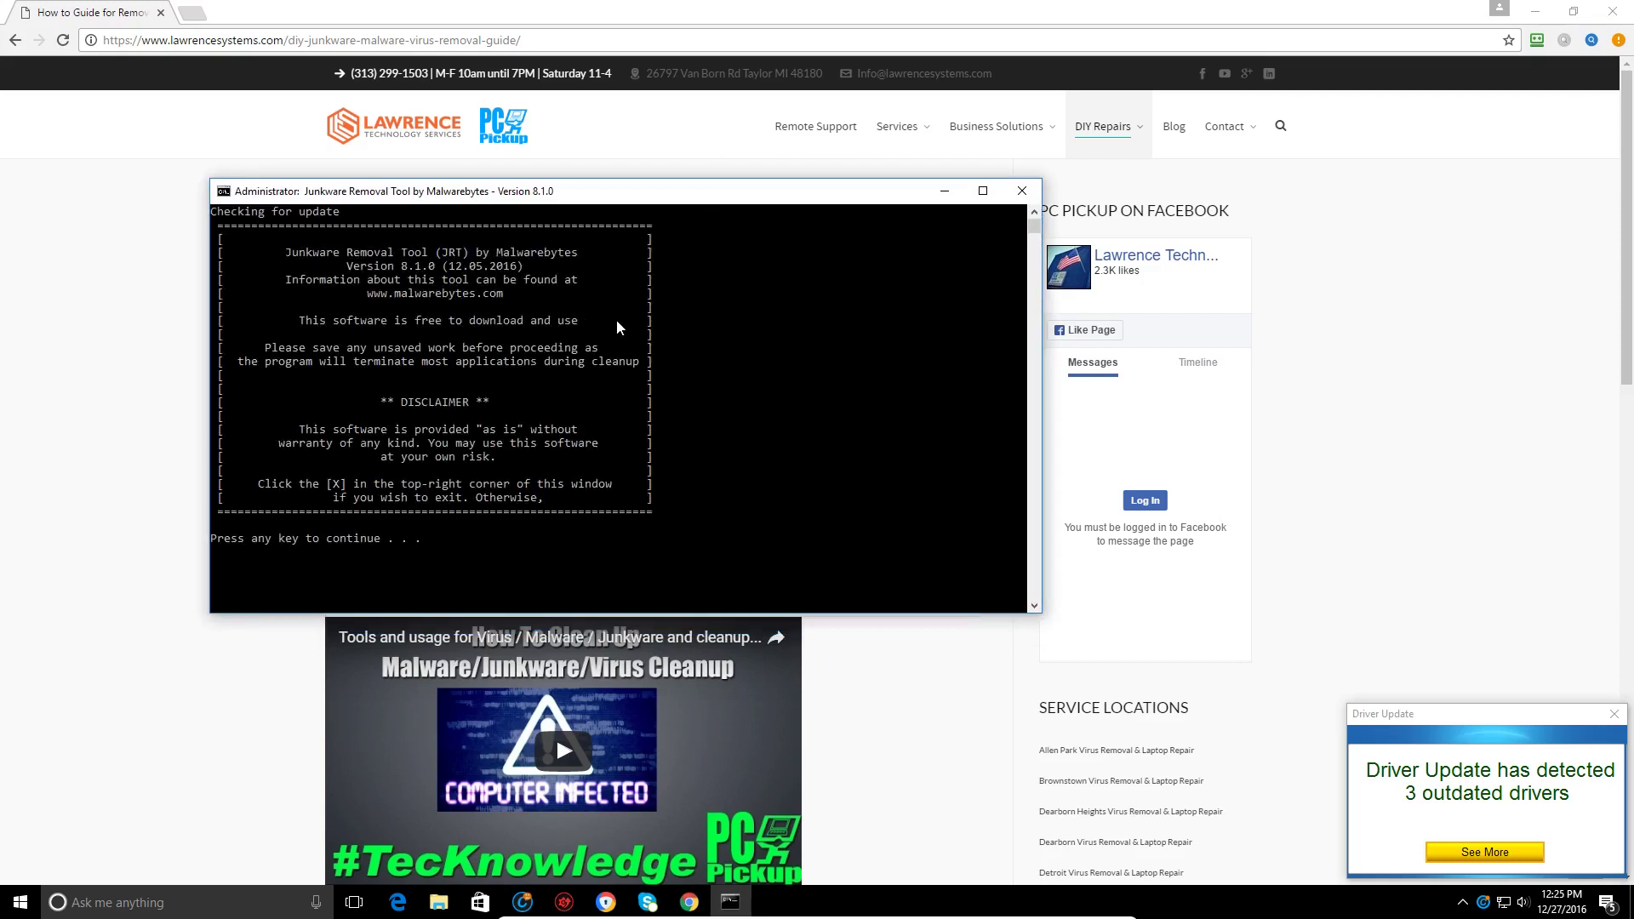
key(Return)
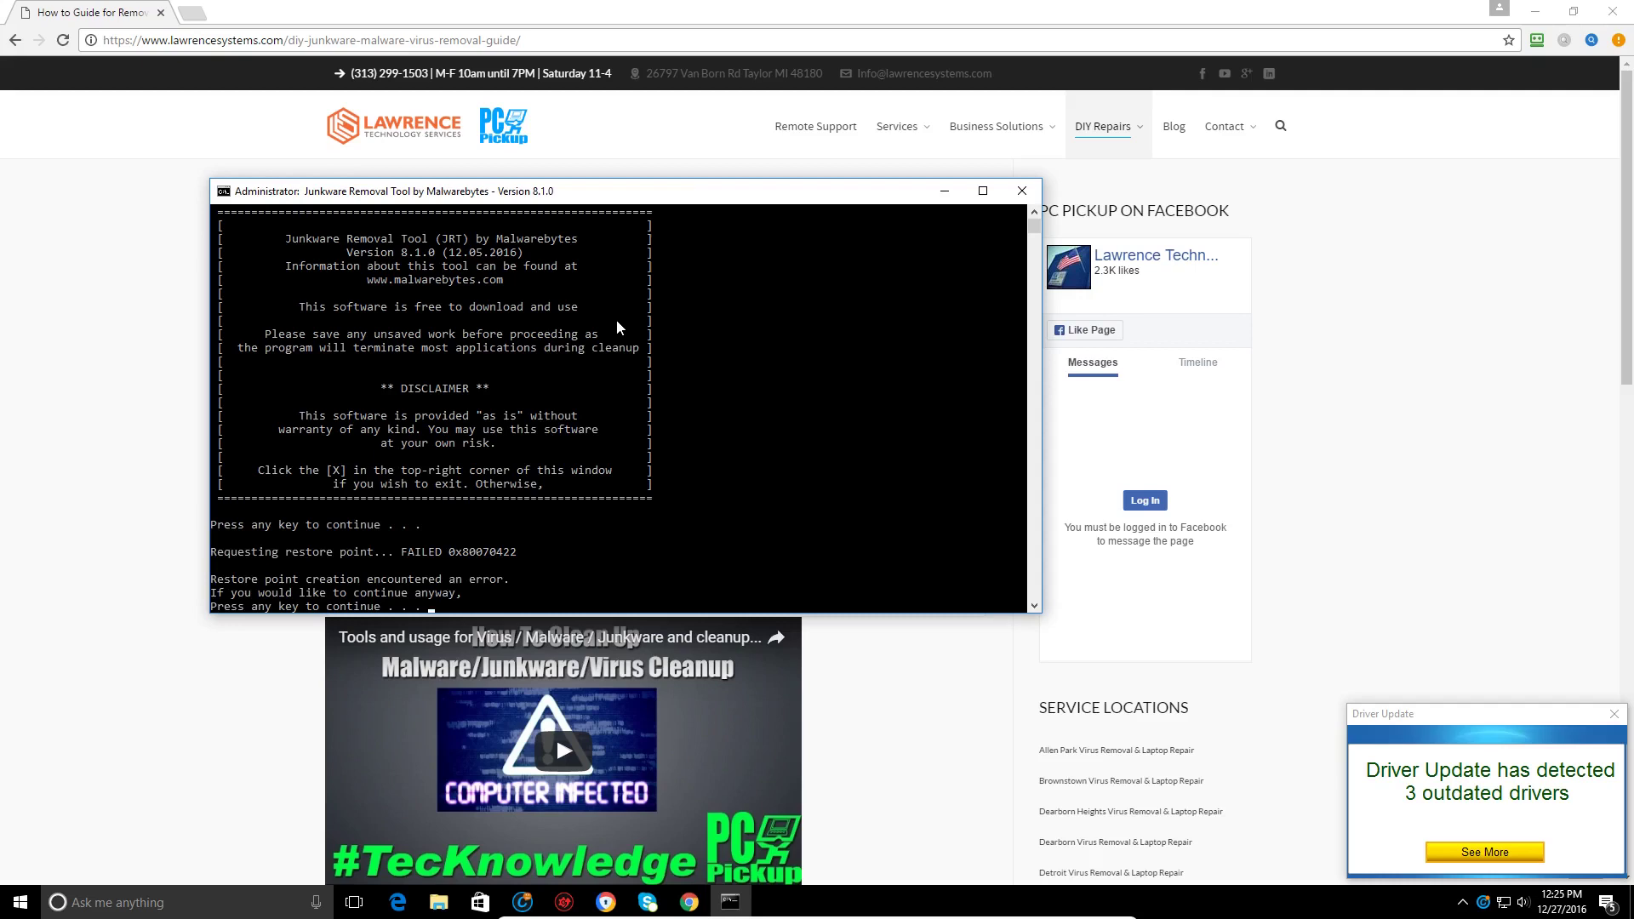
key(Return)
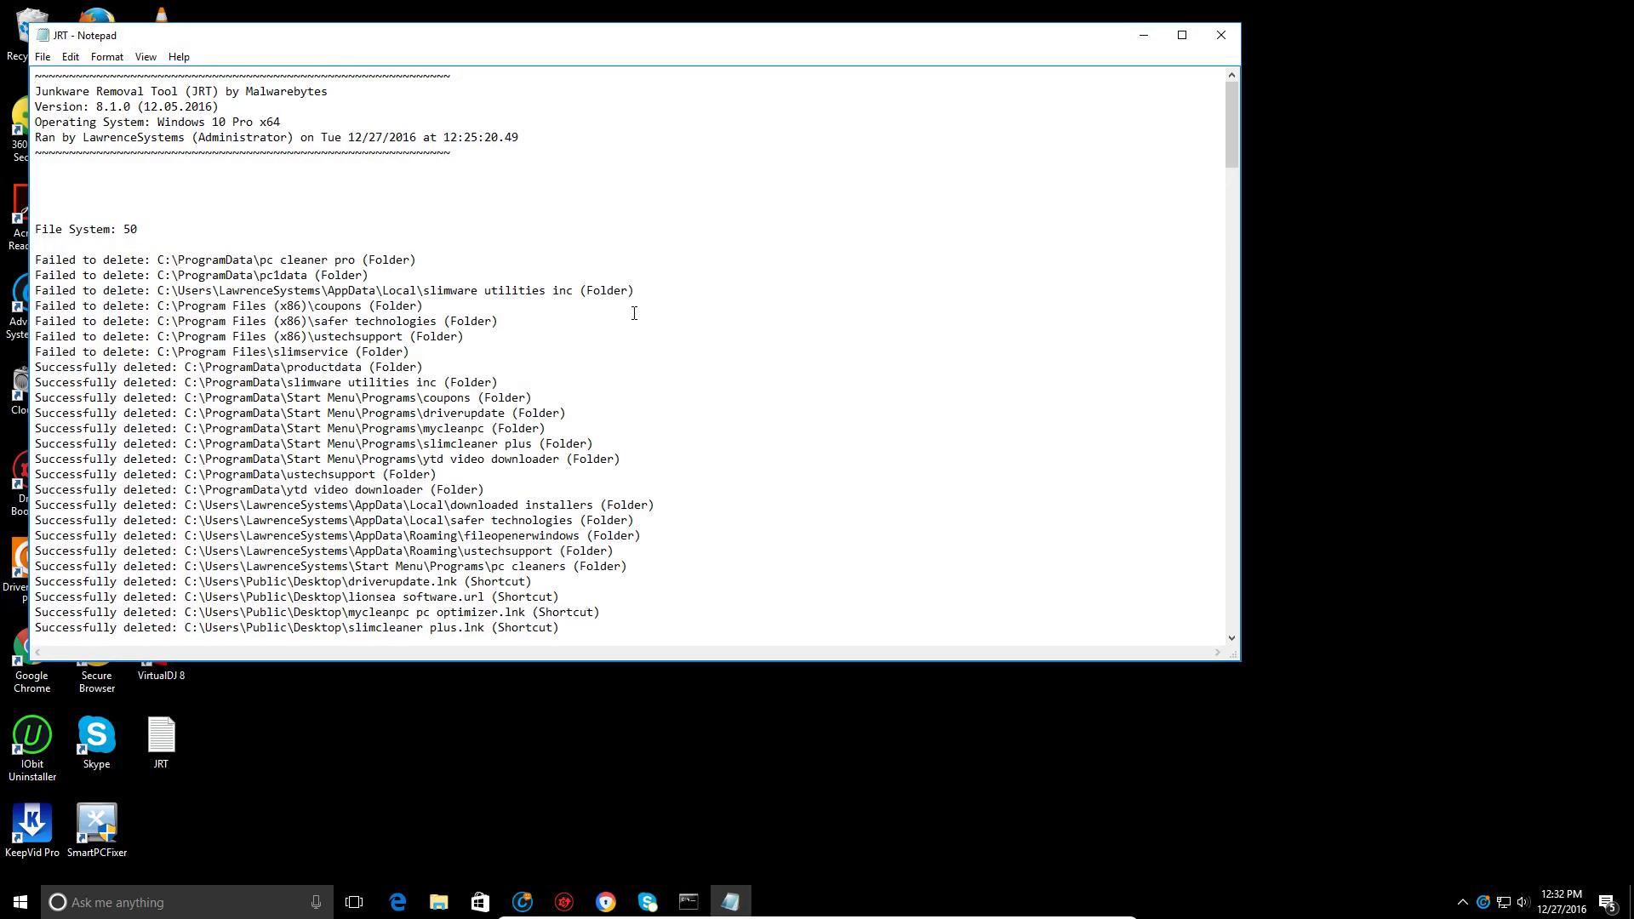
mouse_move(1232, 153)
mouse_down()
mouse_move(1303, 342)
mouse_move(1212, 522)
mouse_move(1197, 700)
mouse_move(1223, 547)
mouse_move(1226, 596)
mouse_move(1230, 129)
mouse_up()
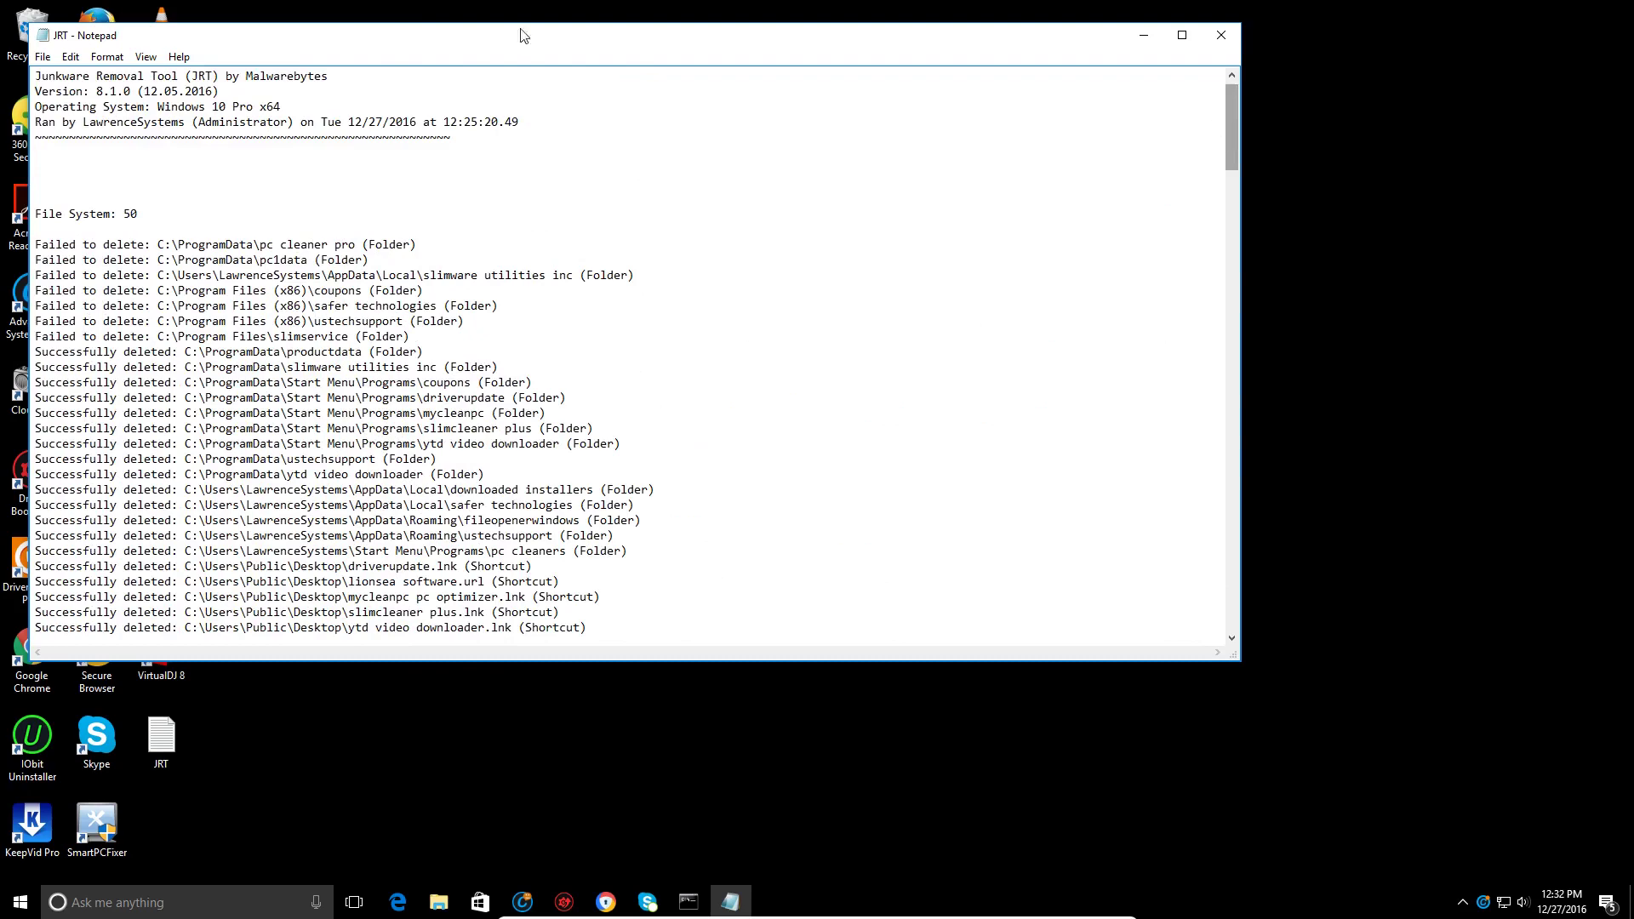
click(1222, 35)
Step: Download ccsetup525.exe and start installing CCleaner v5.25
click(487, 499)
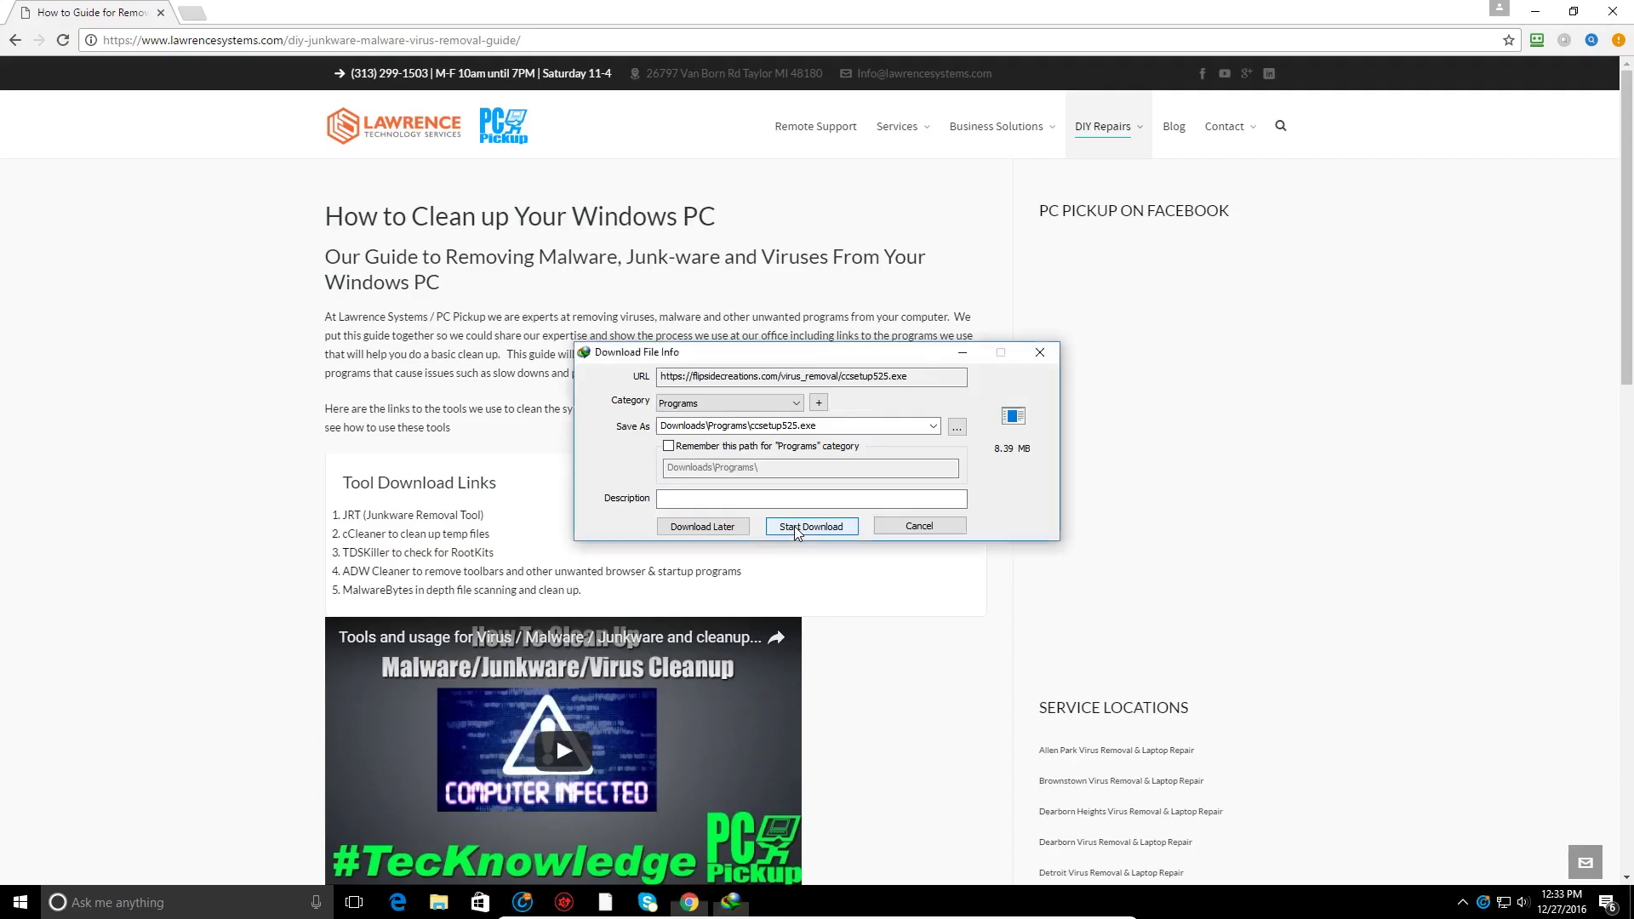
click(775, 527)
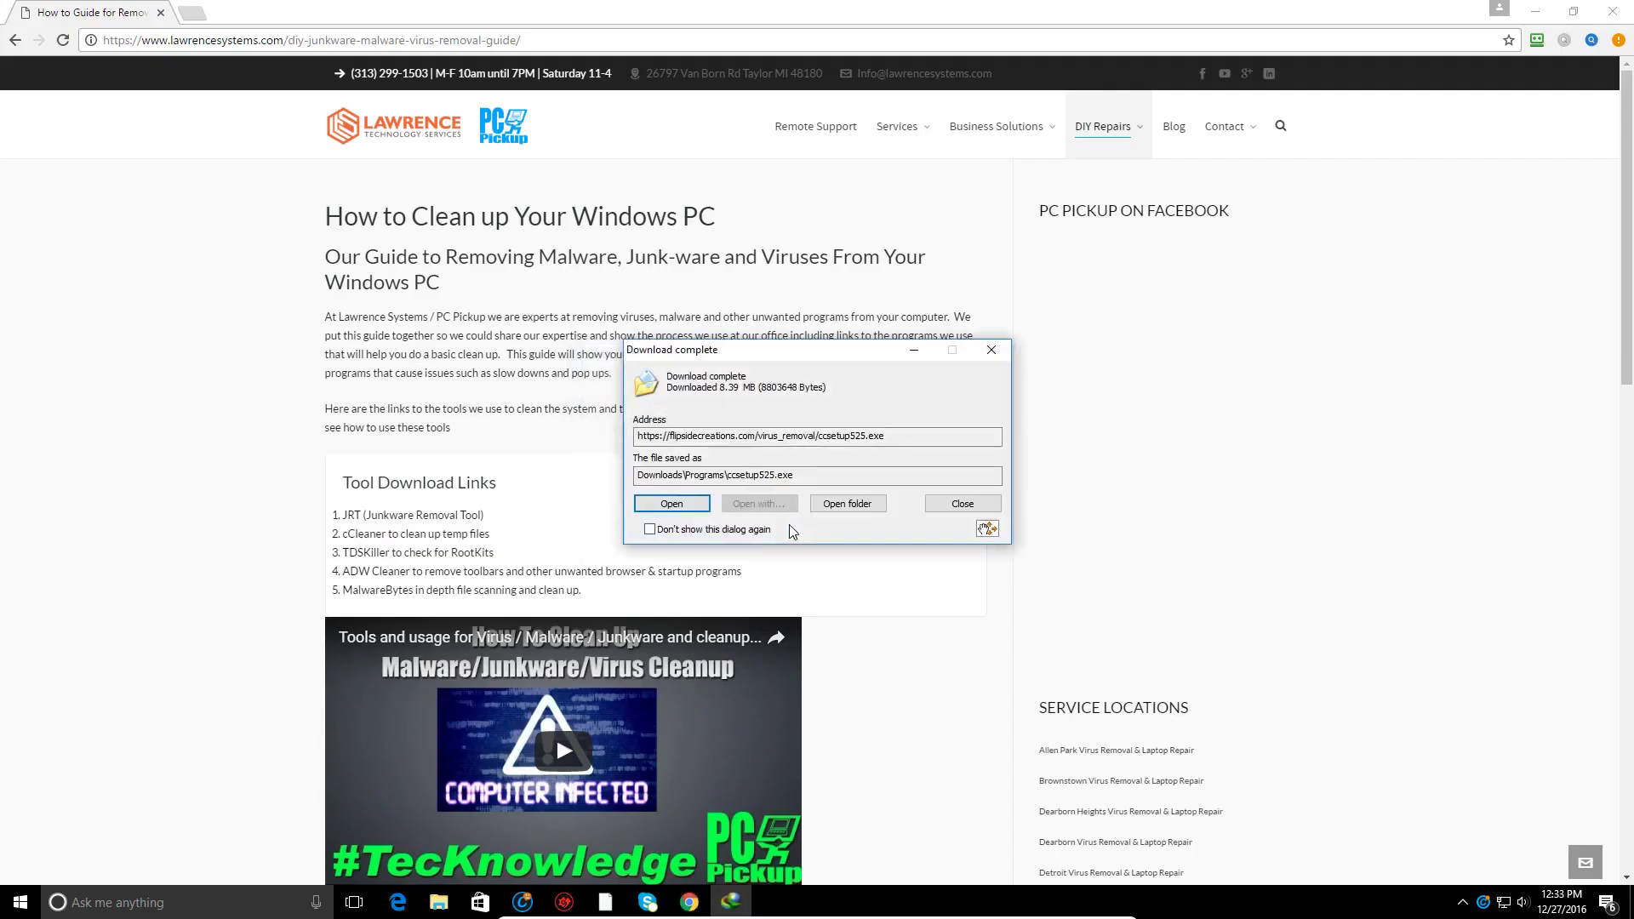
click(672, 504)
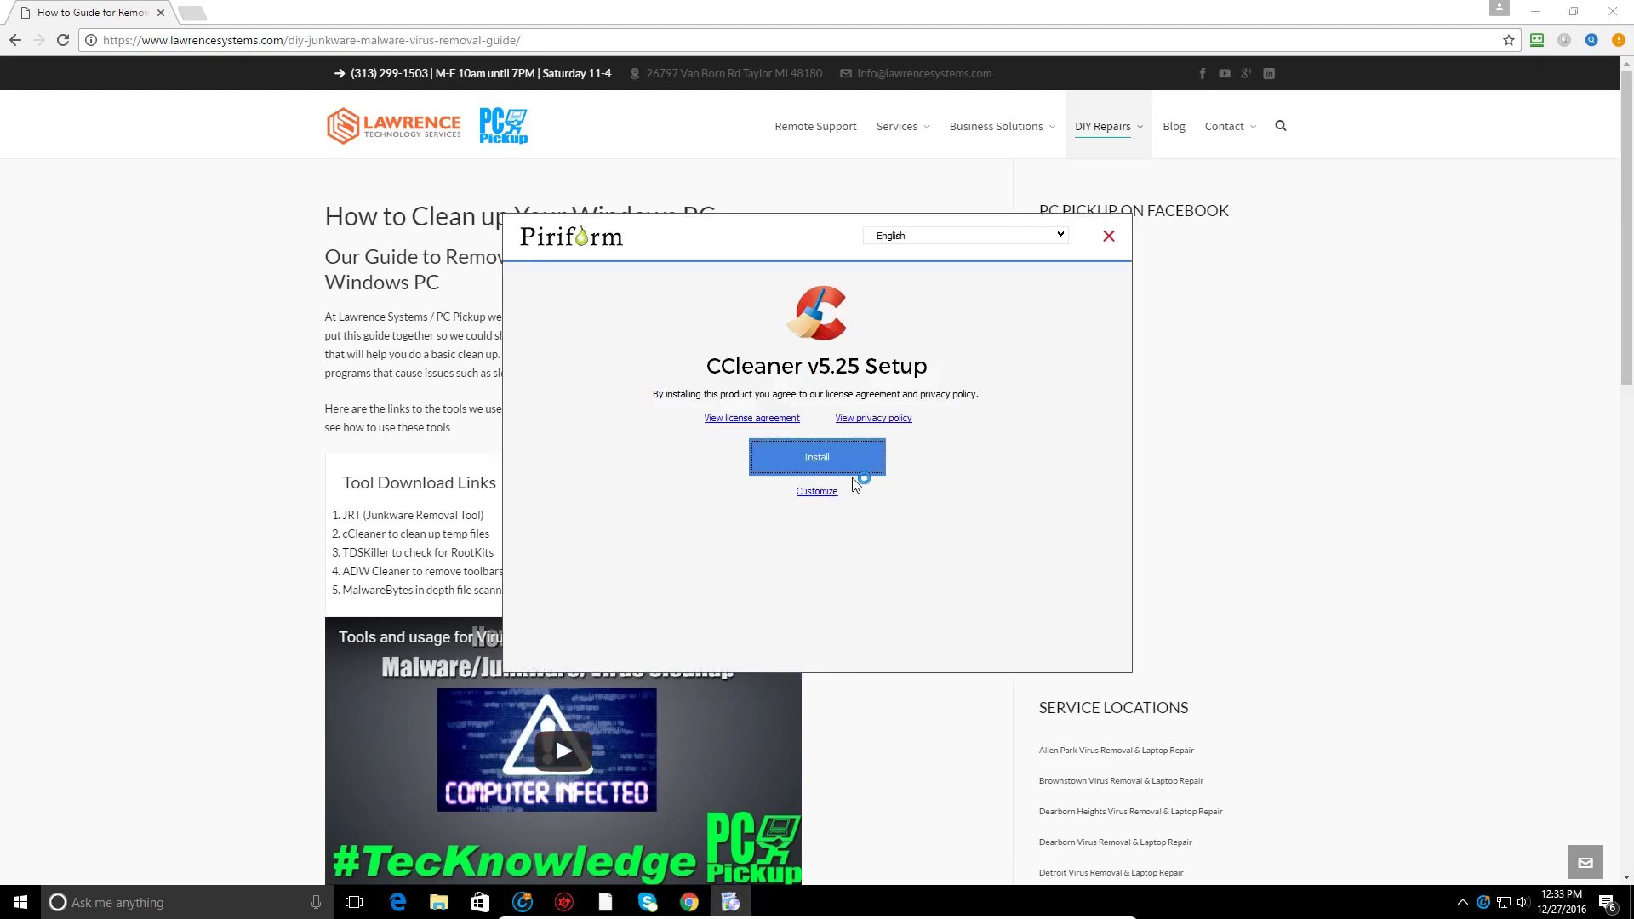
click(852, 473)
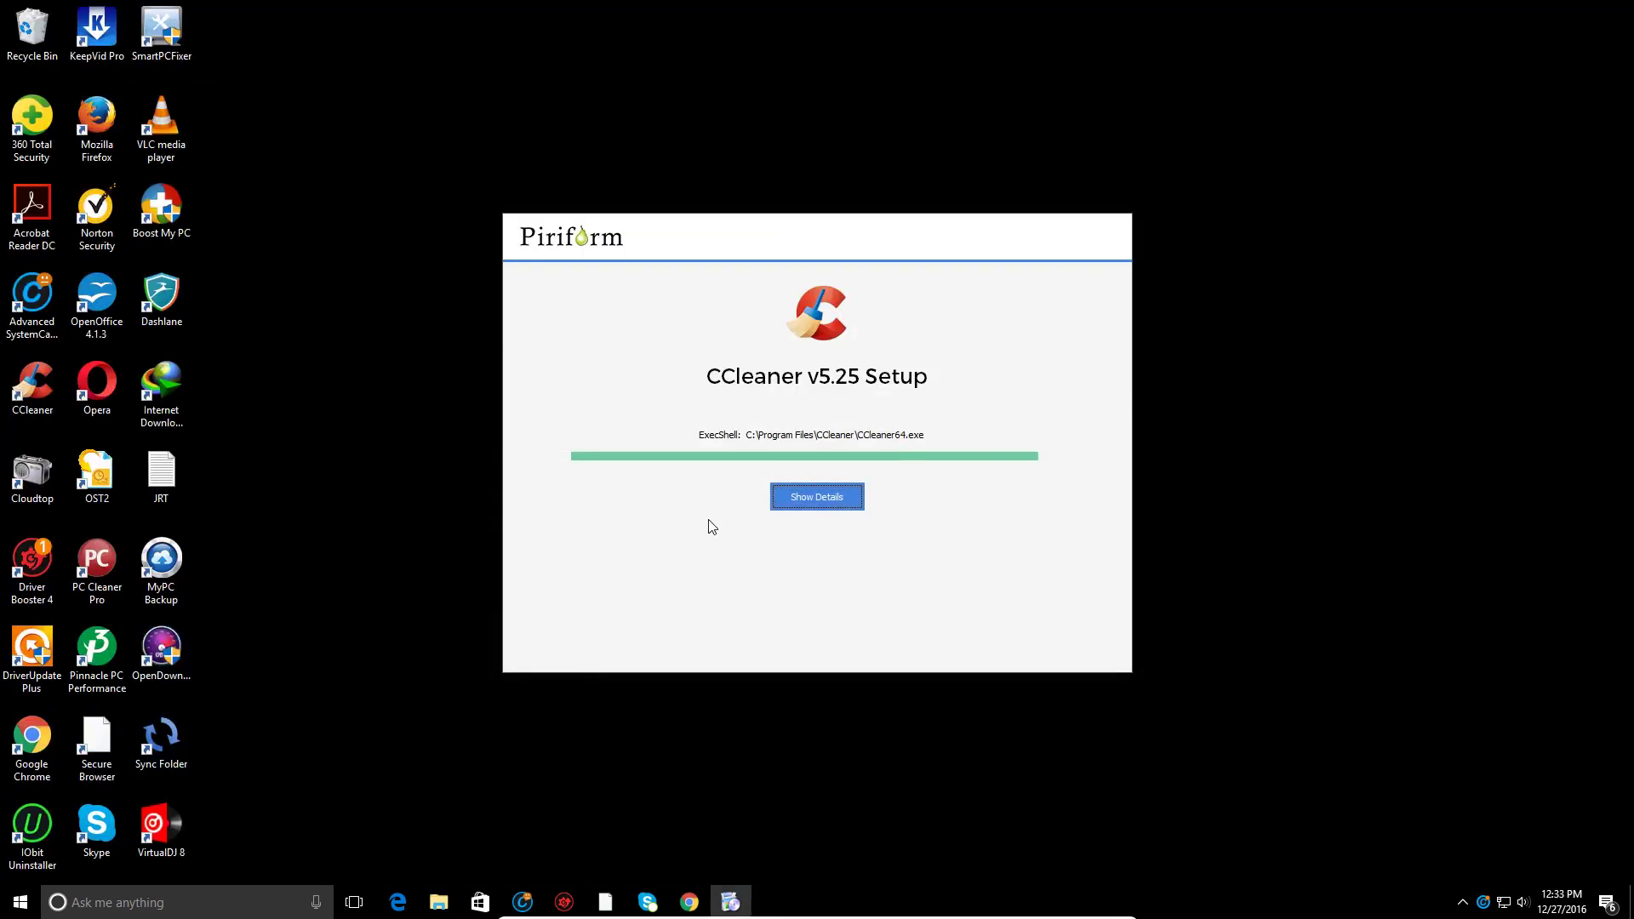
Step: Launch CCleaner, cancel the auto analysis, and run the cleaner, closing Chrome and confirming deletion
click(803, 467)
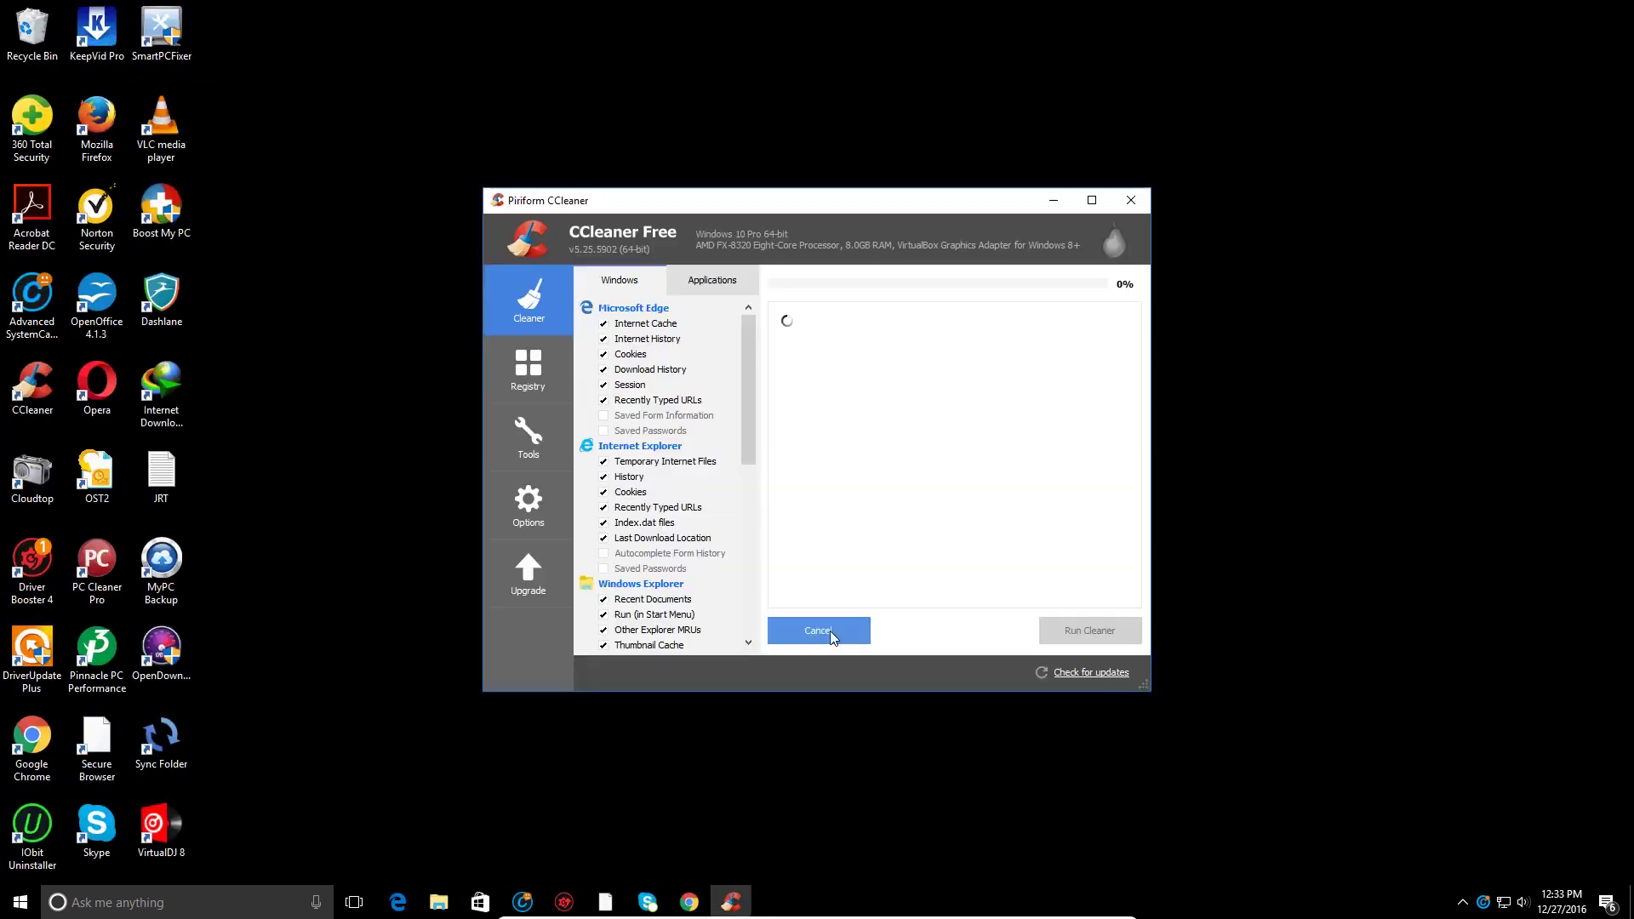
click(824, 630)
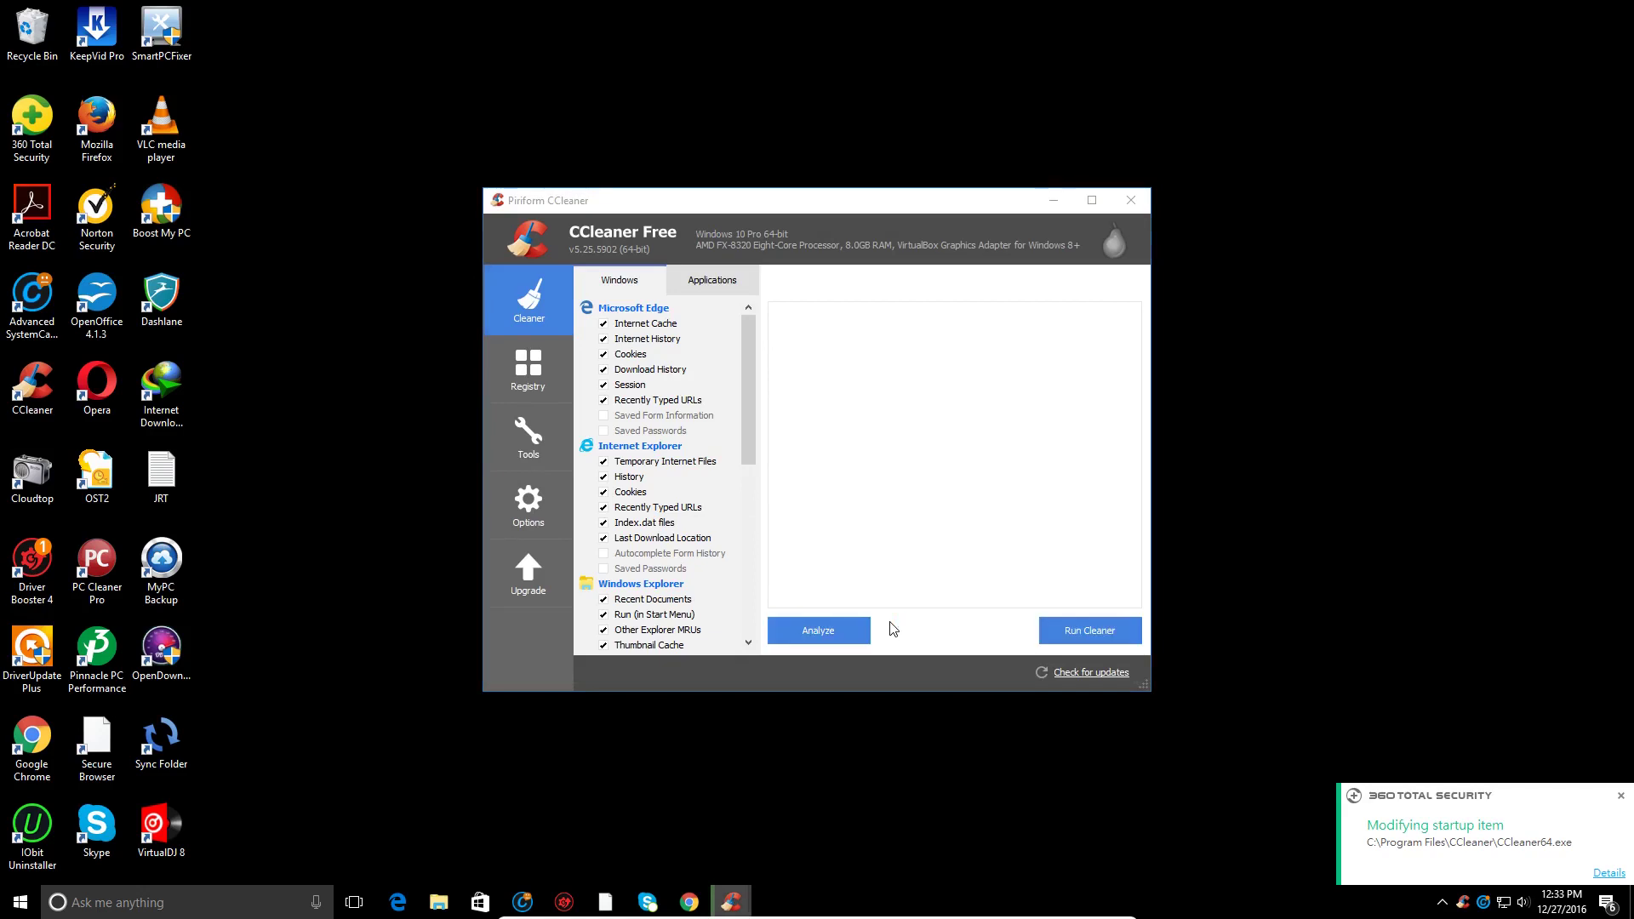
click(1092, 631)
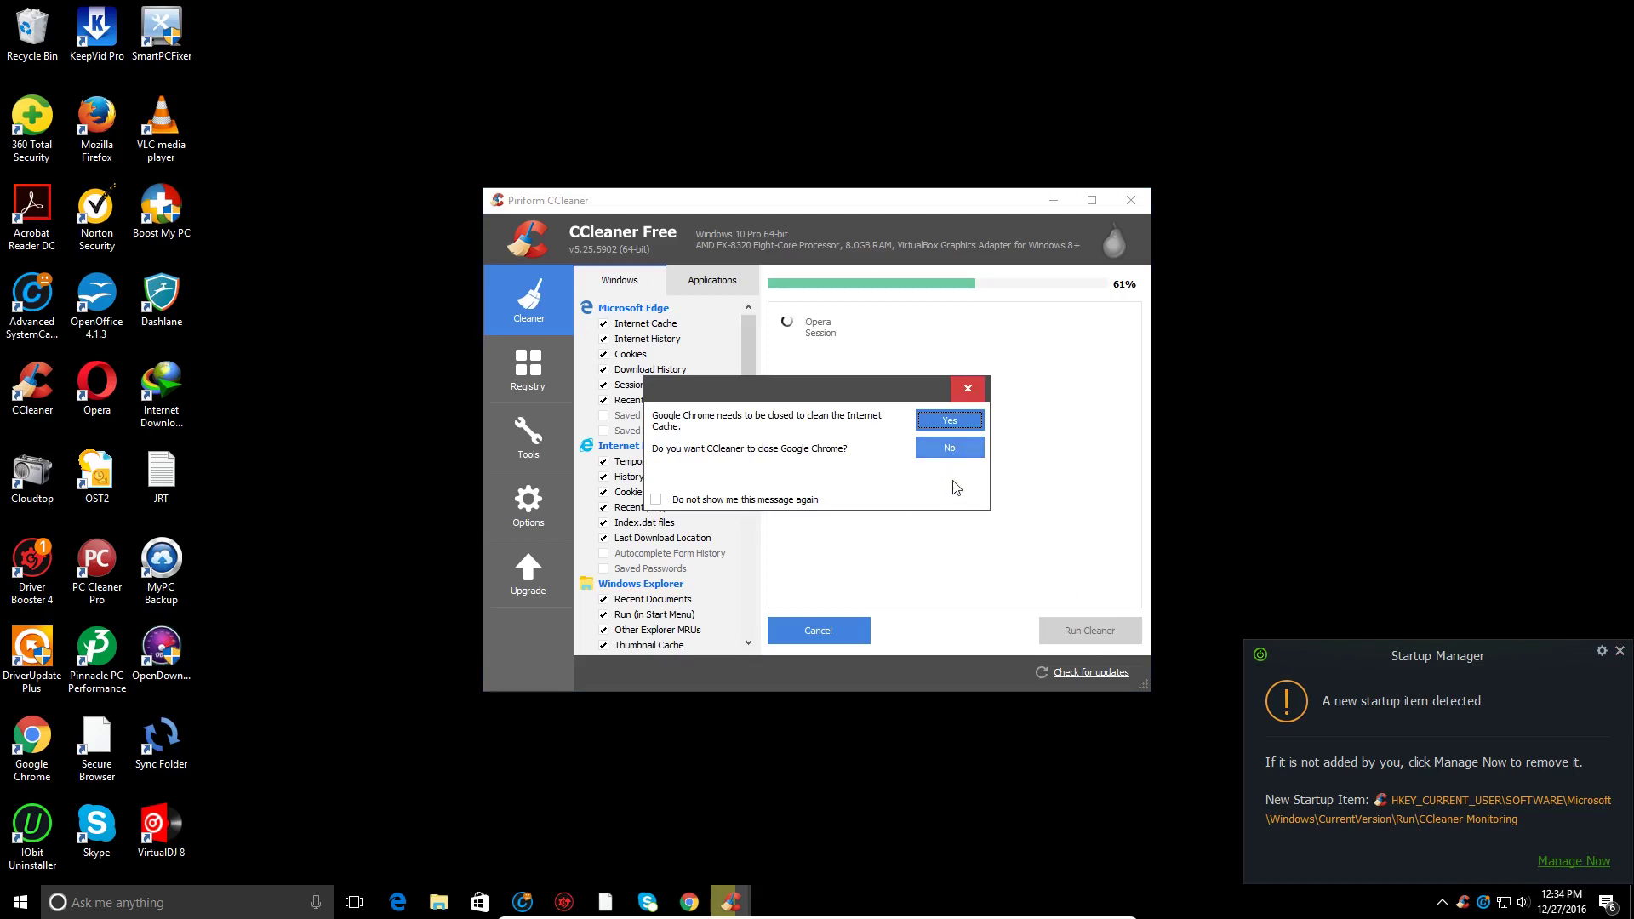
click(953, 421)
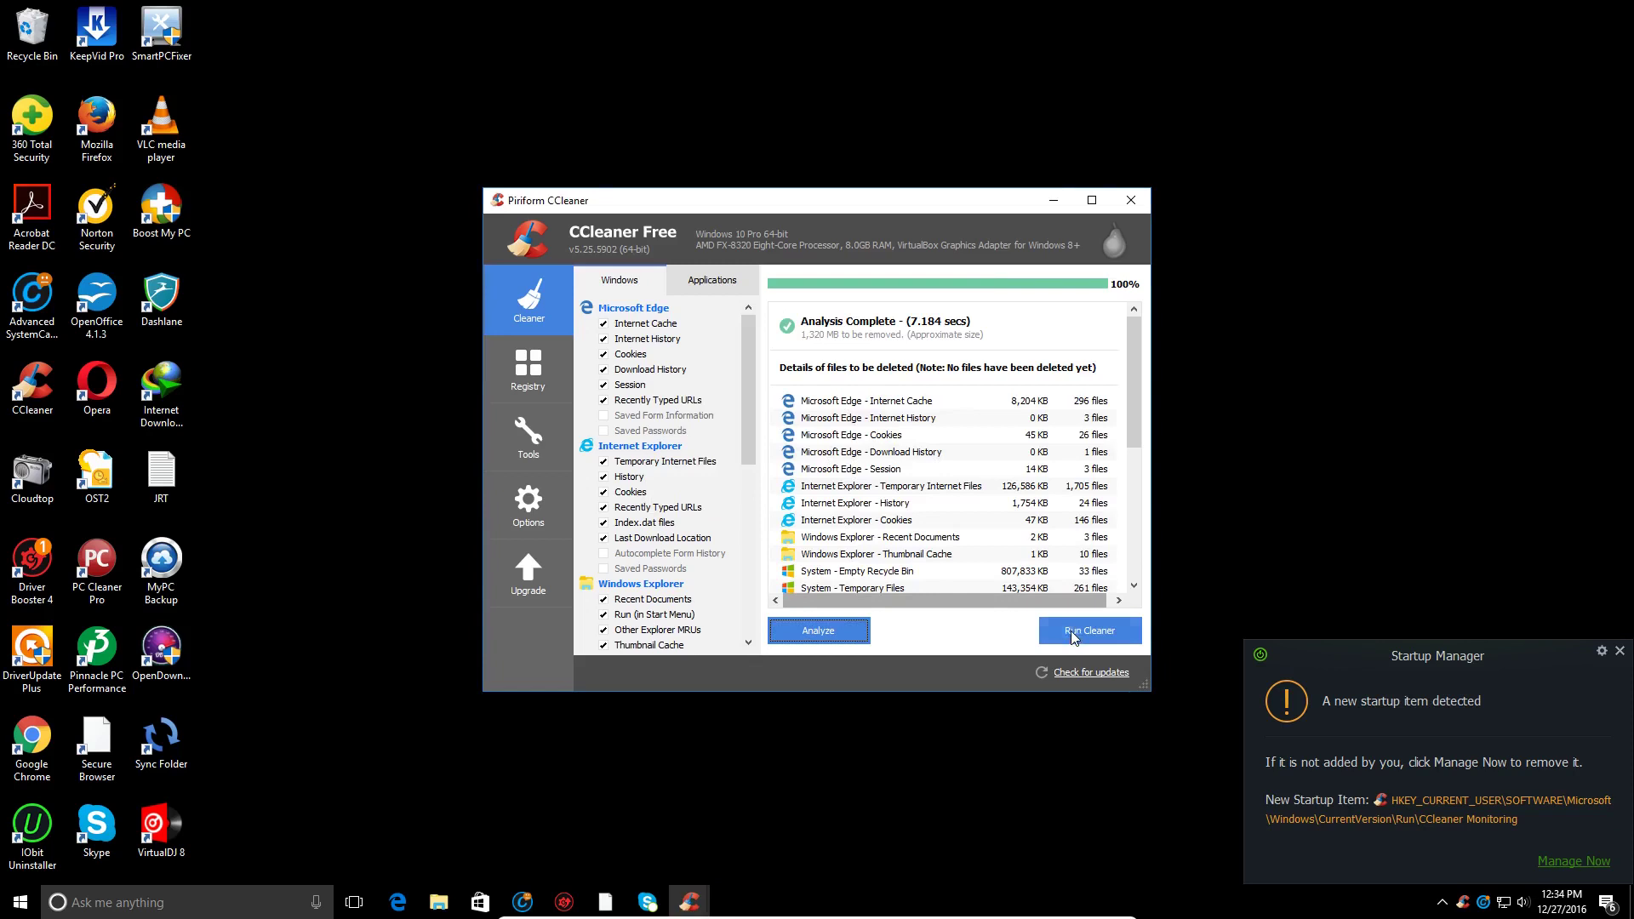
click(1072, 637)
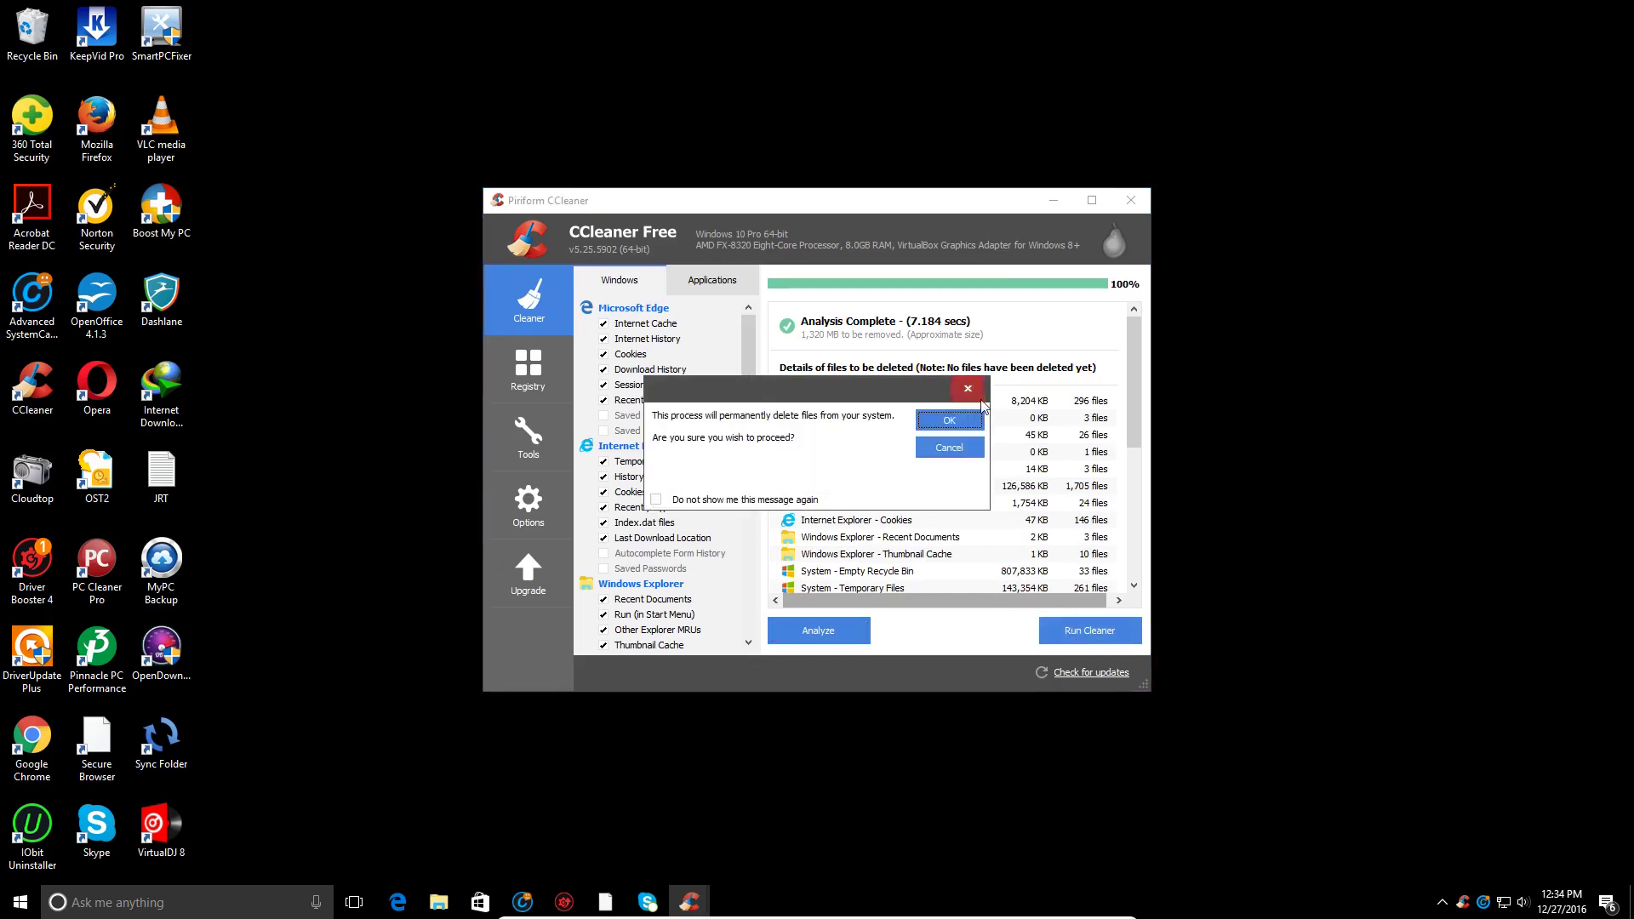
click(968, 421)
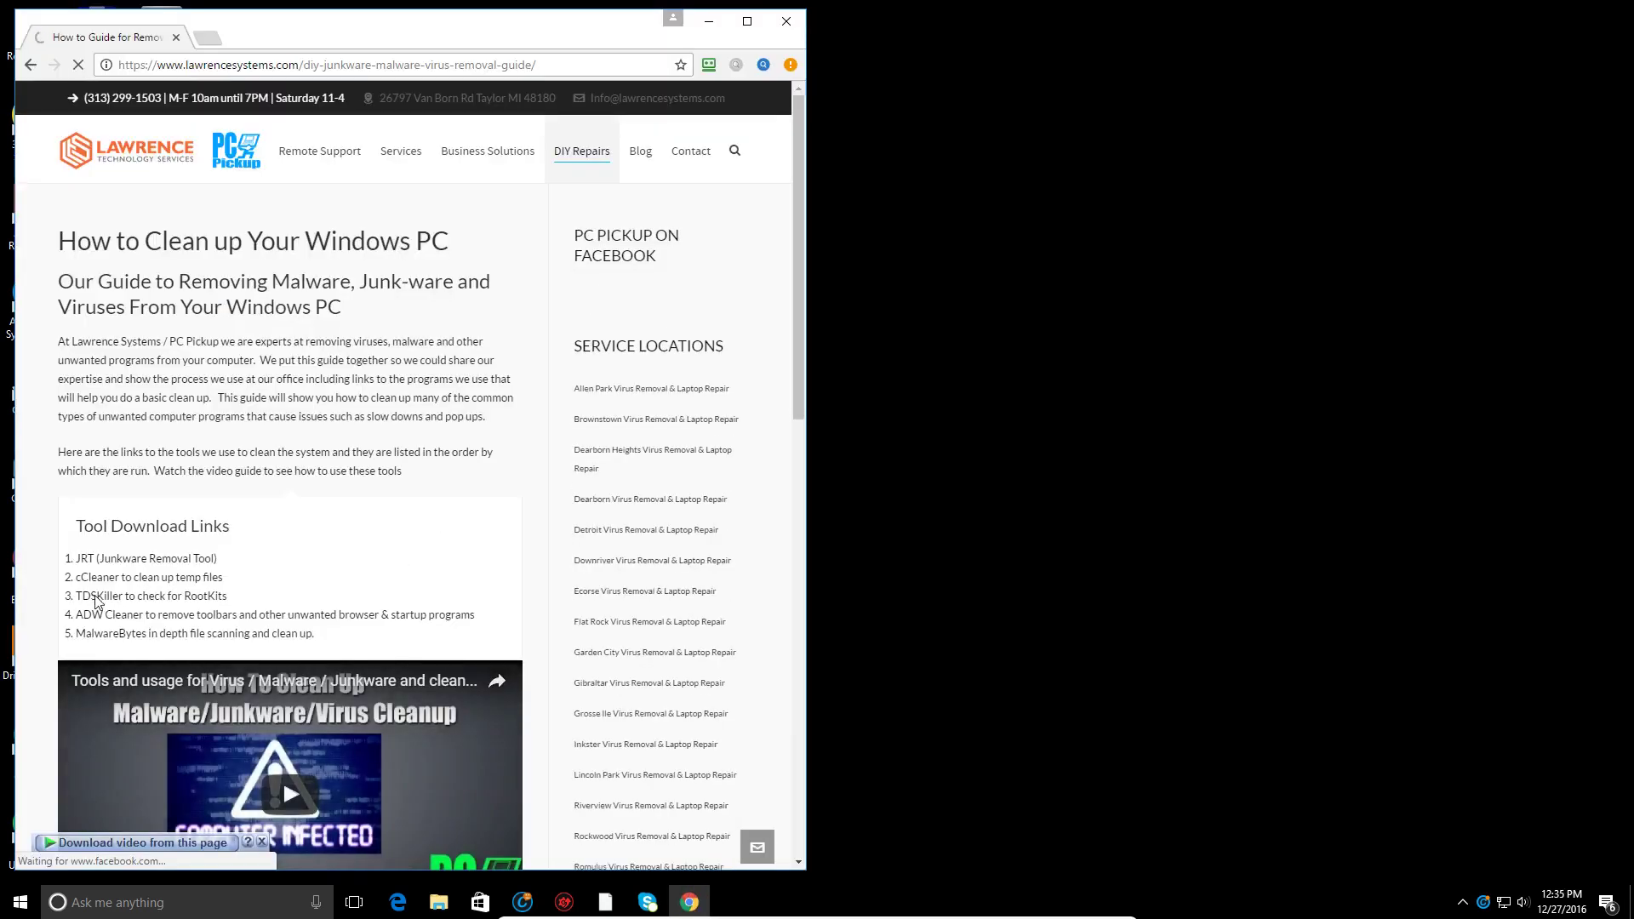
Step: Download TDSSKiller, accept its license and KSN statement, and start the rootkit scan
click(98, 601)
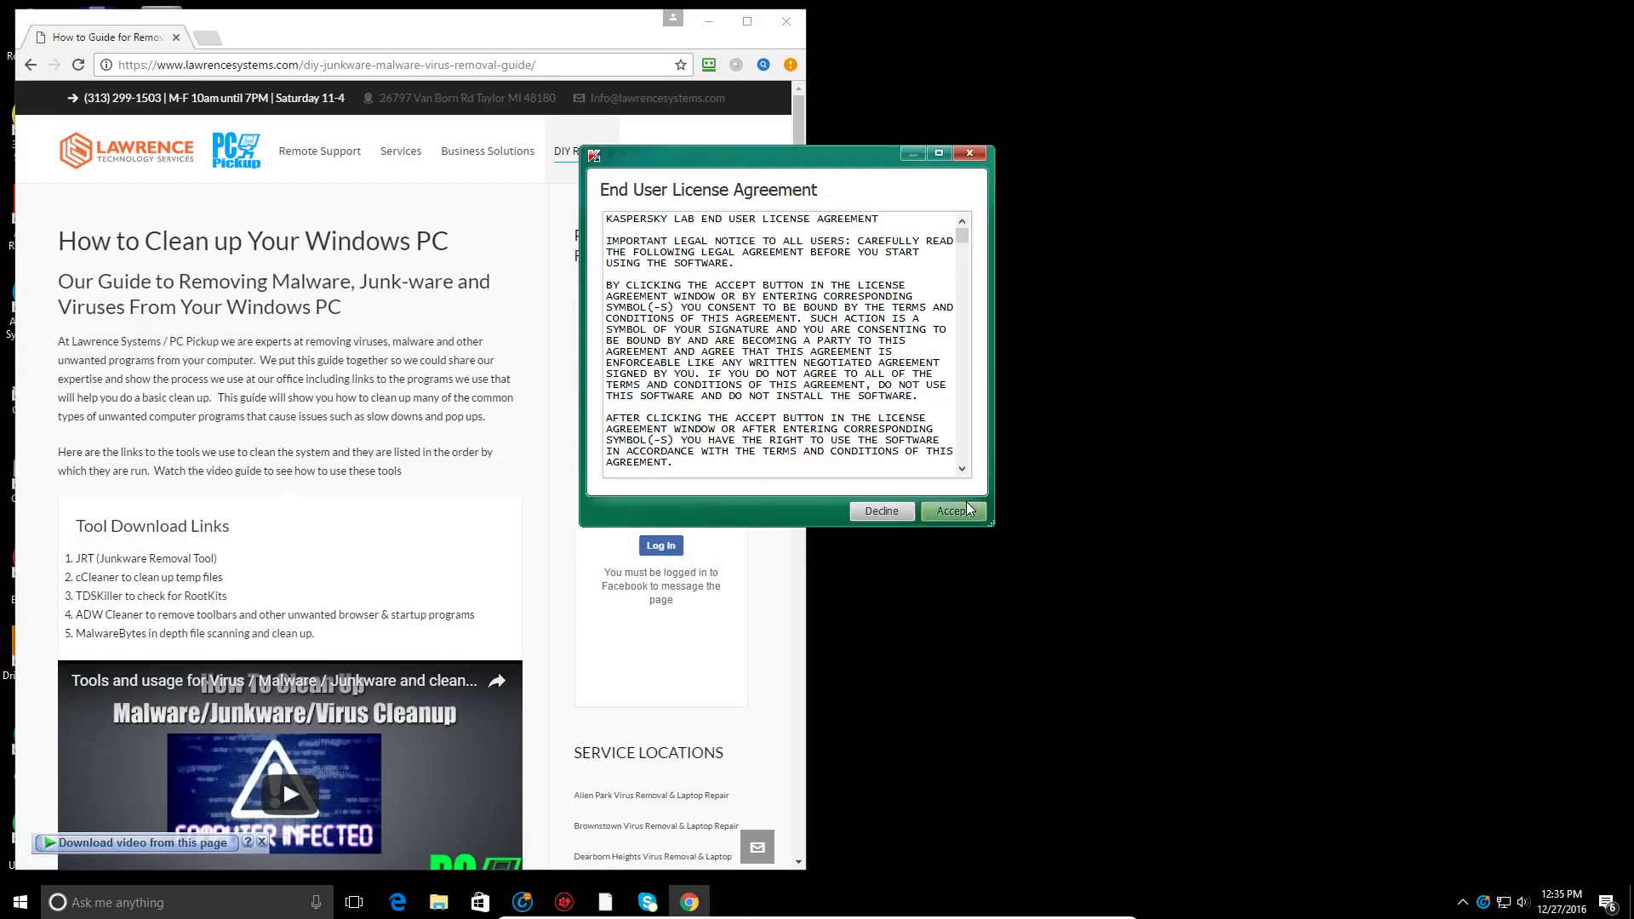
click(954, 511)
click(949, 512)
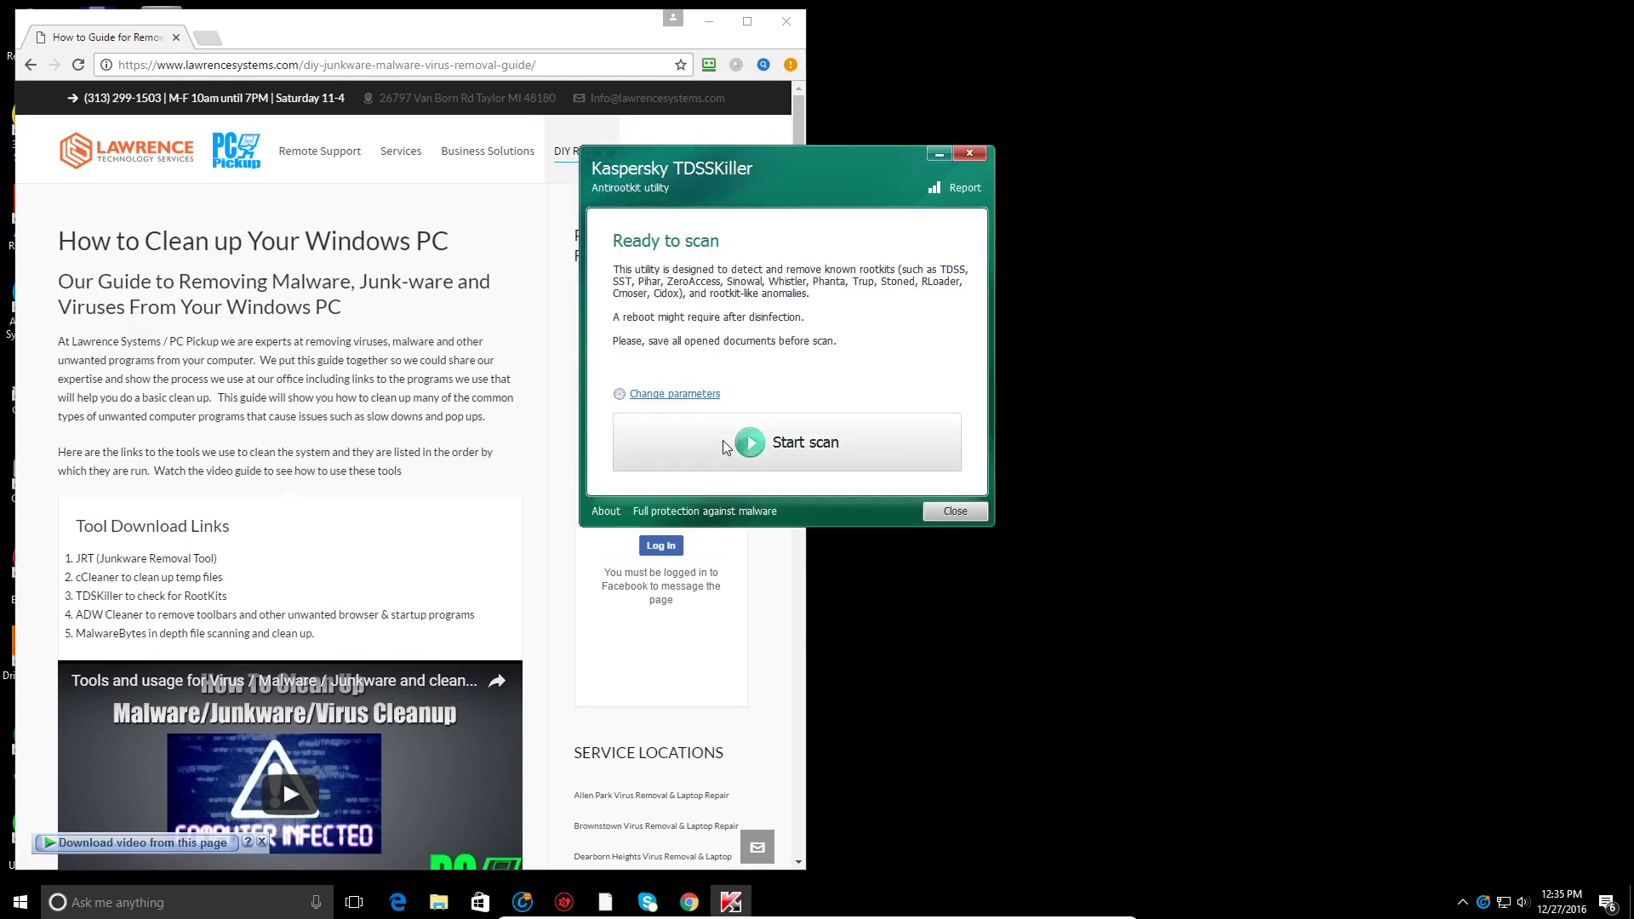
click(729, 445)
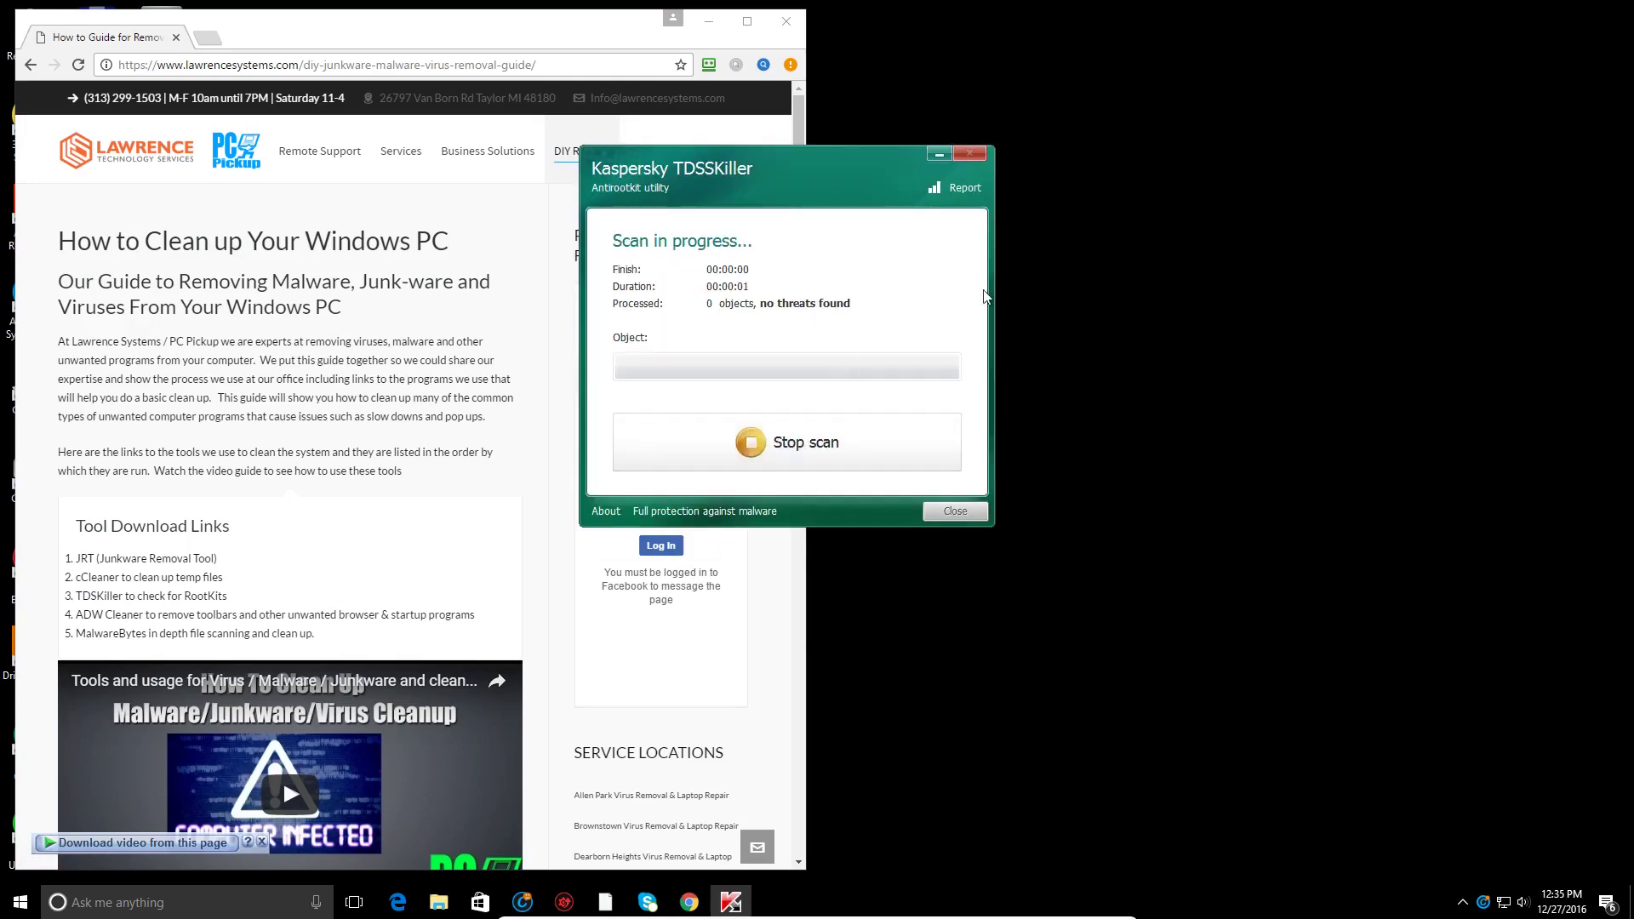
drag(845, 167, 938, 164)
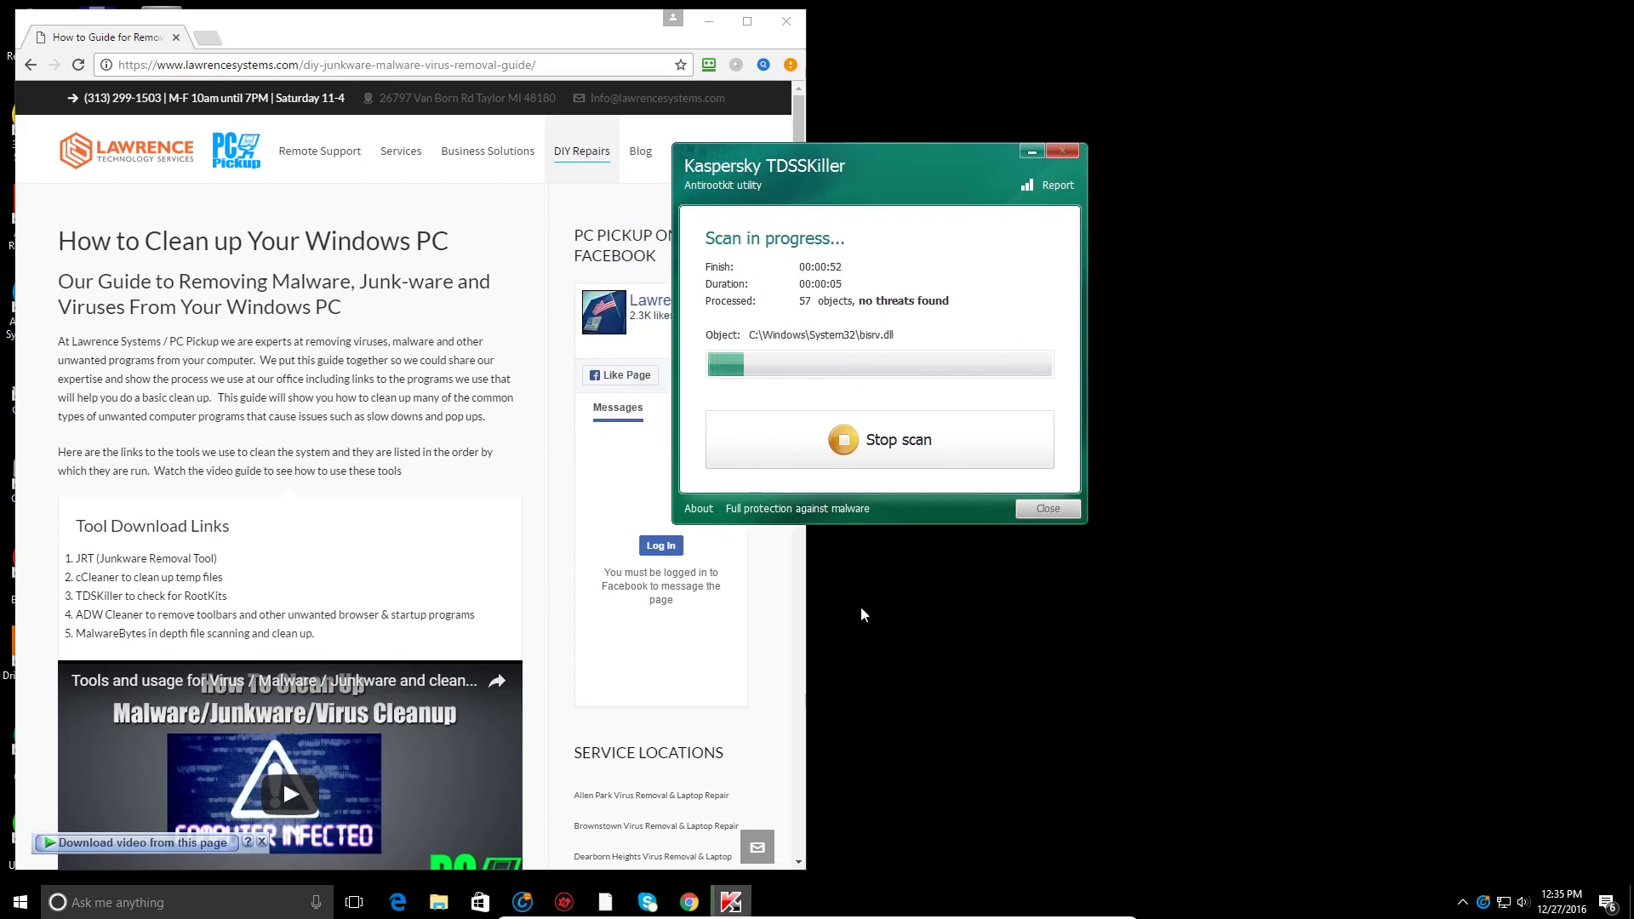
drag(907, 160, 1070, 137)
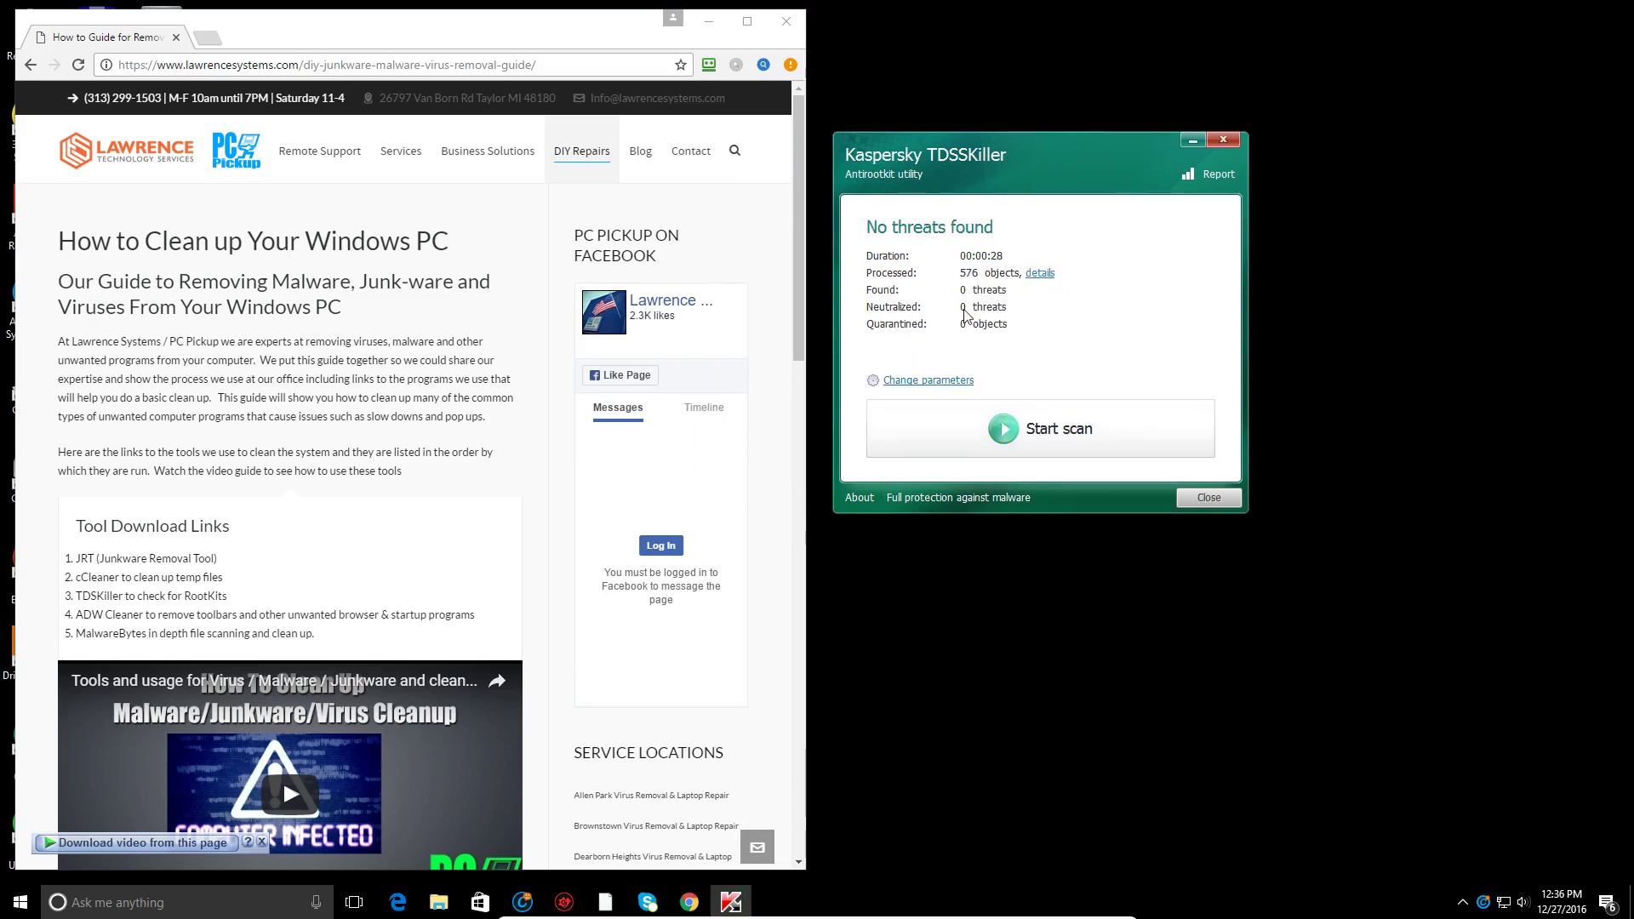
Step: Close TDSSKiller, then download adwcleaner_6.041.exe, accept its terms of use and start the scan
click(1208, 497)
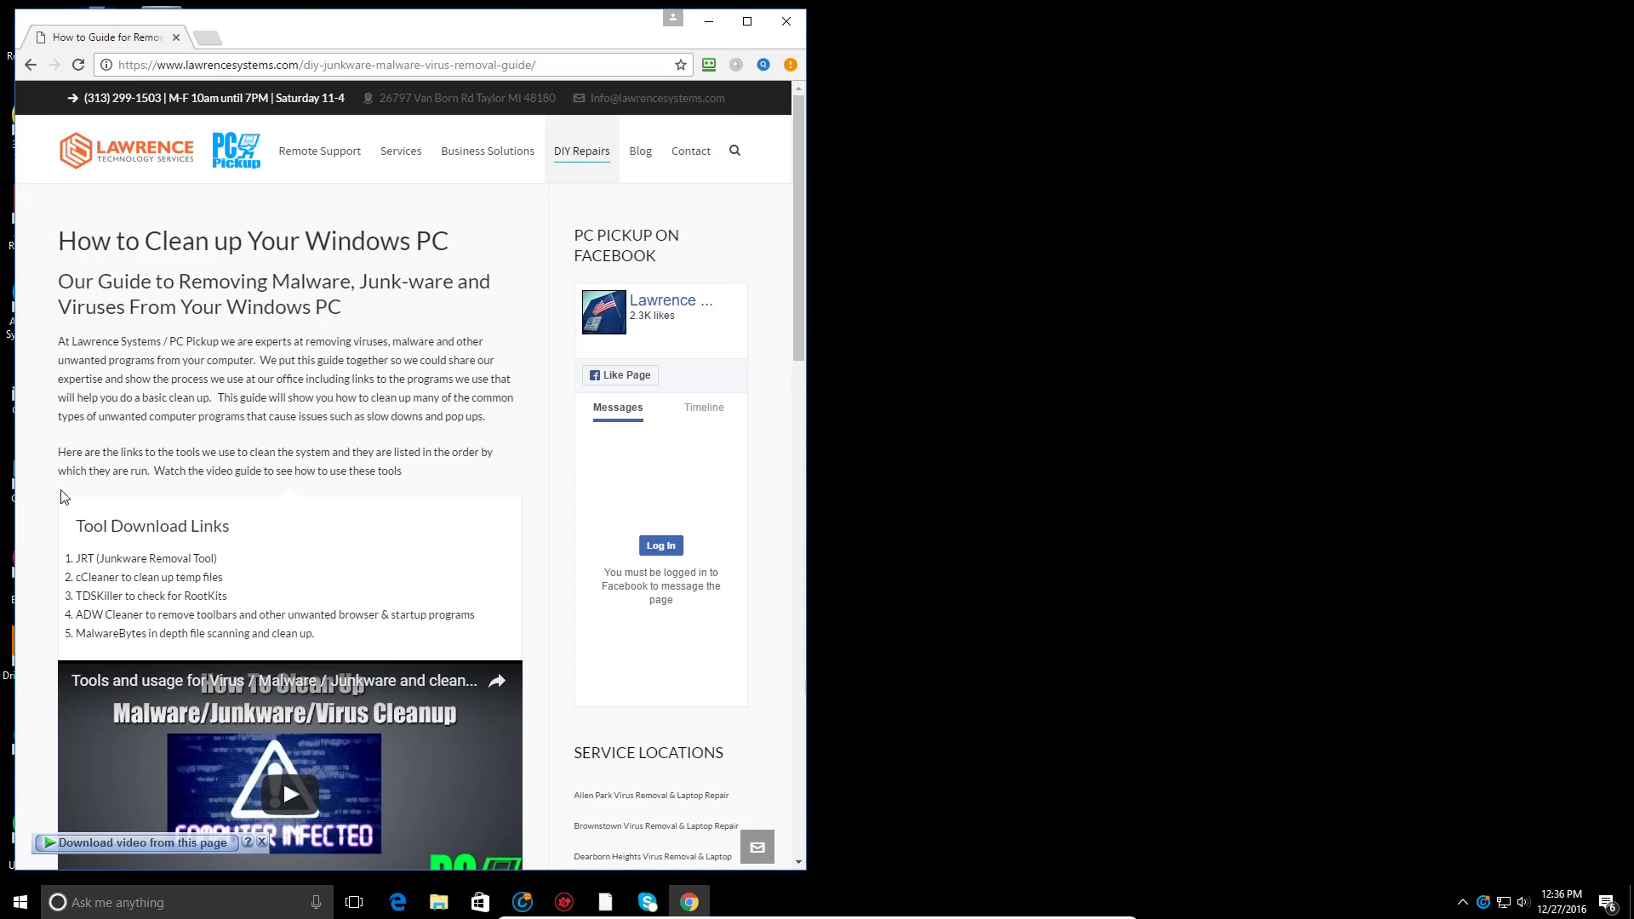
click(95, 615)
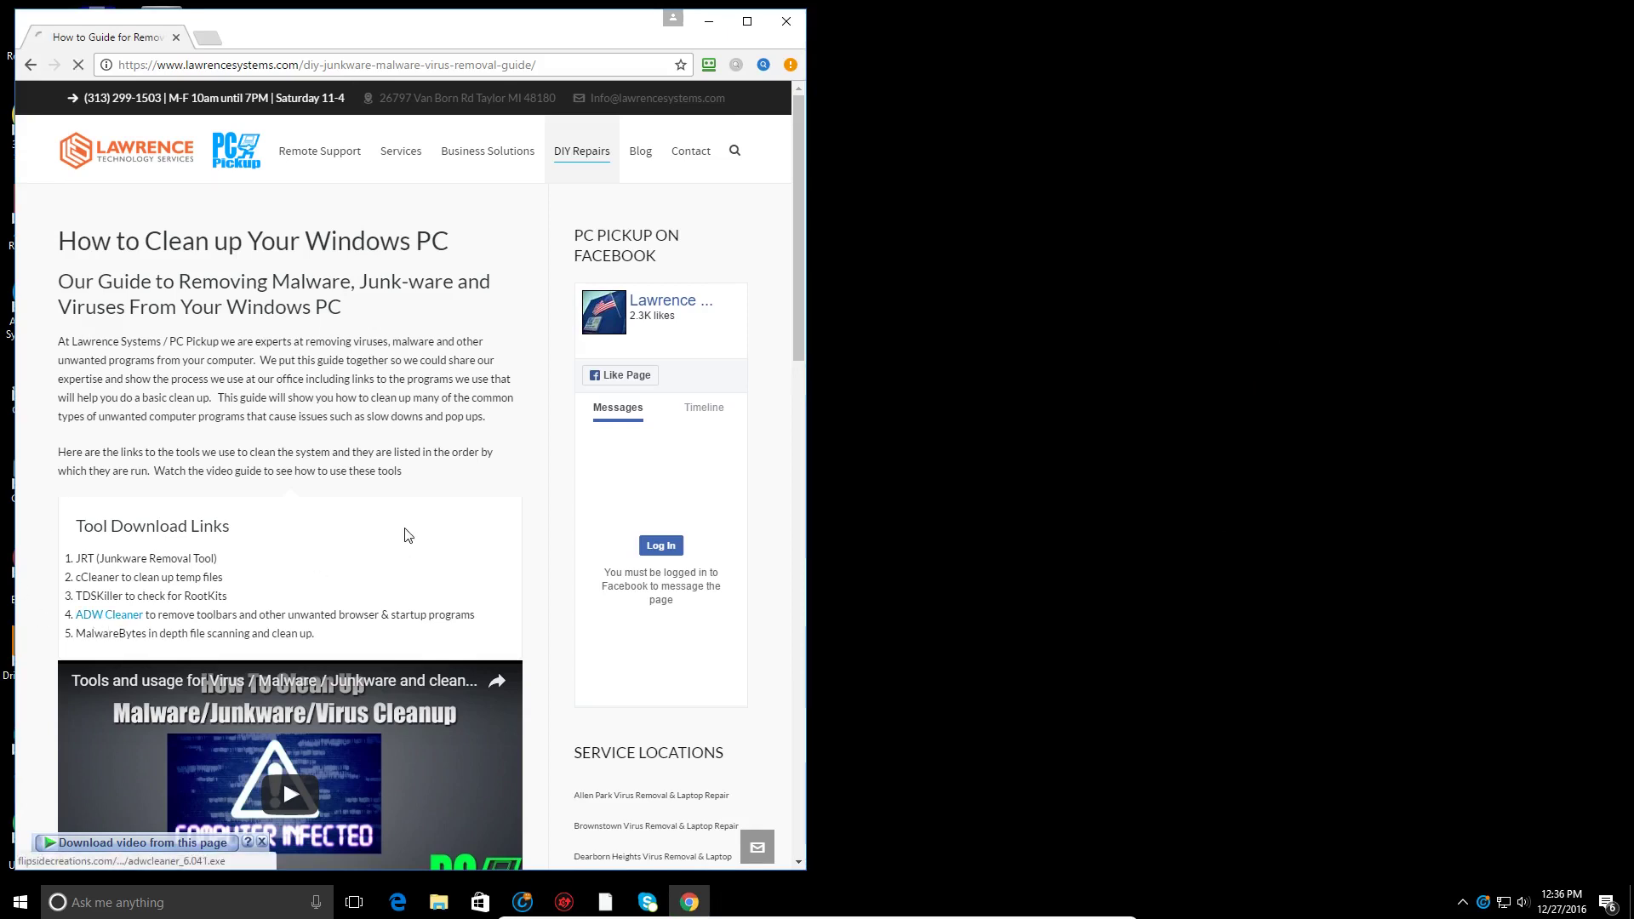
click(804, 530)
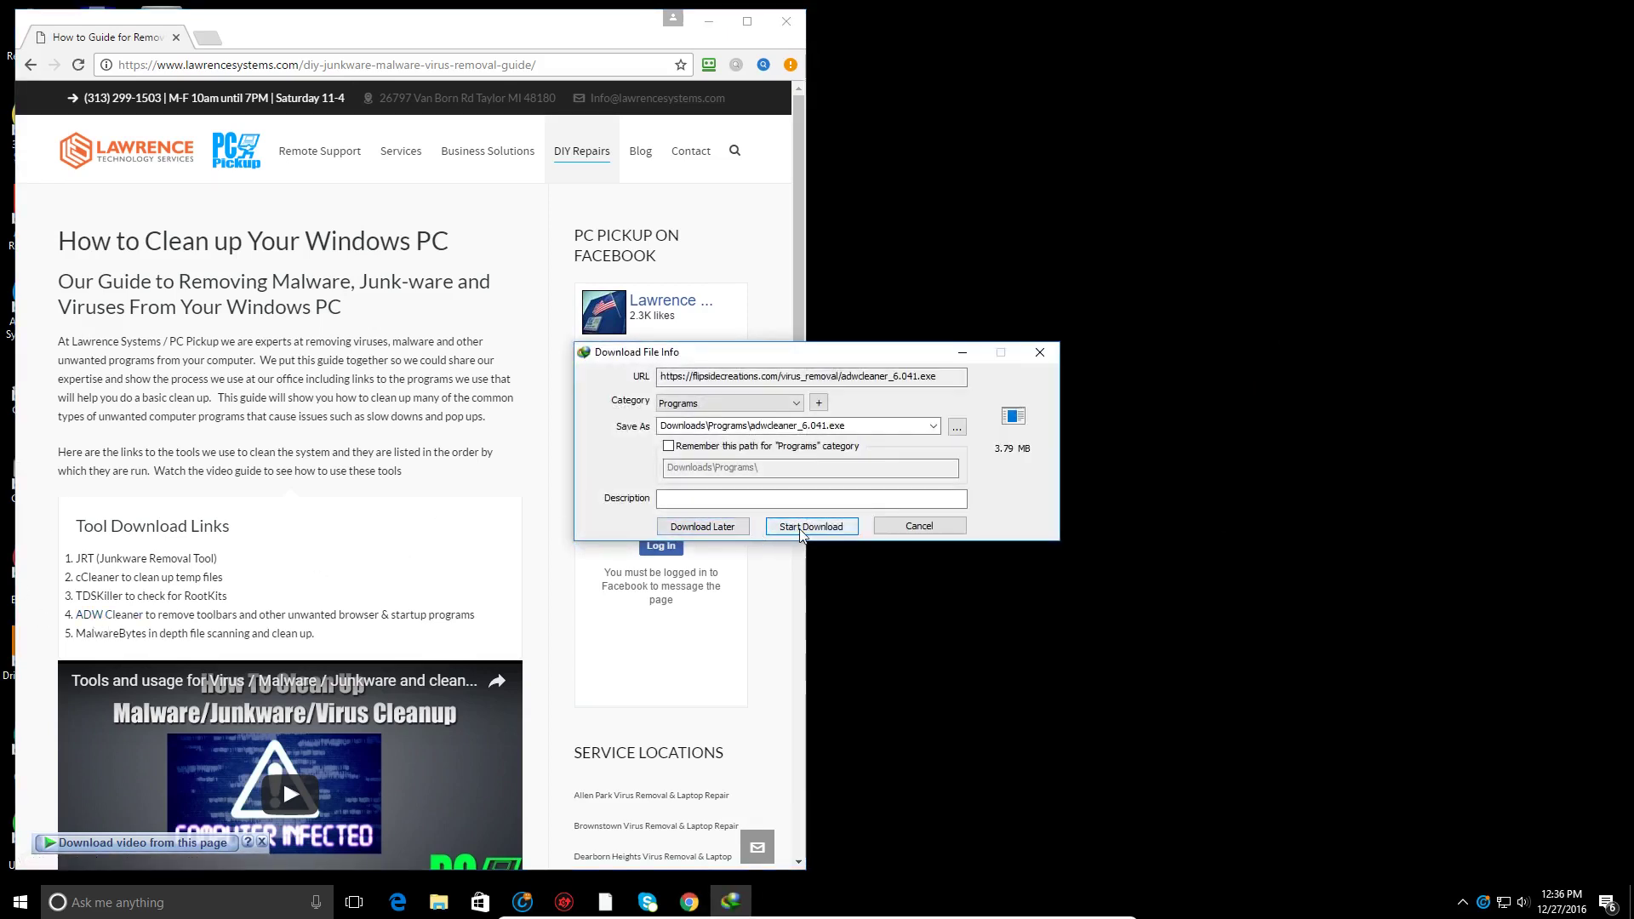
click(696, 508)
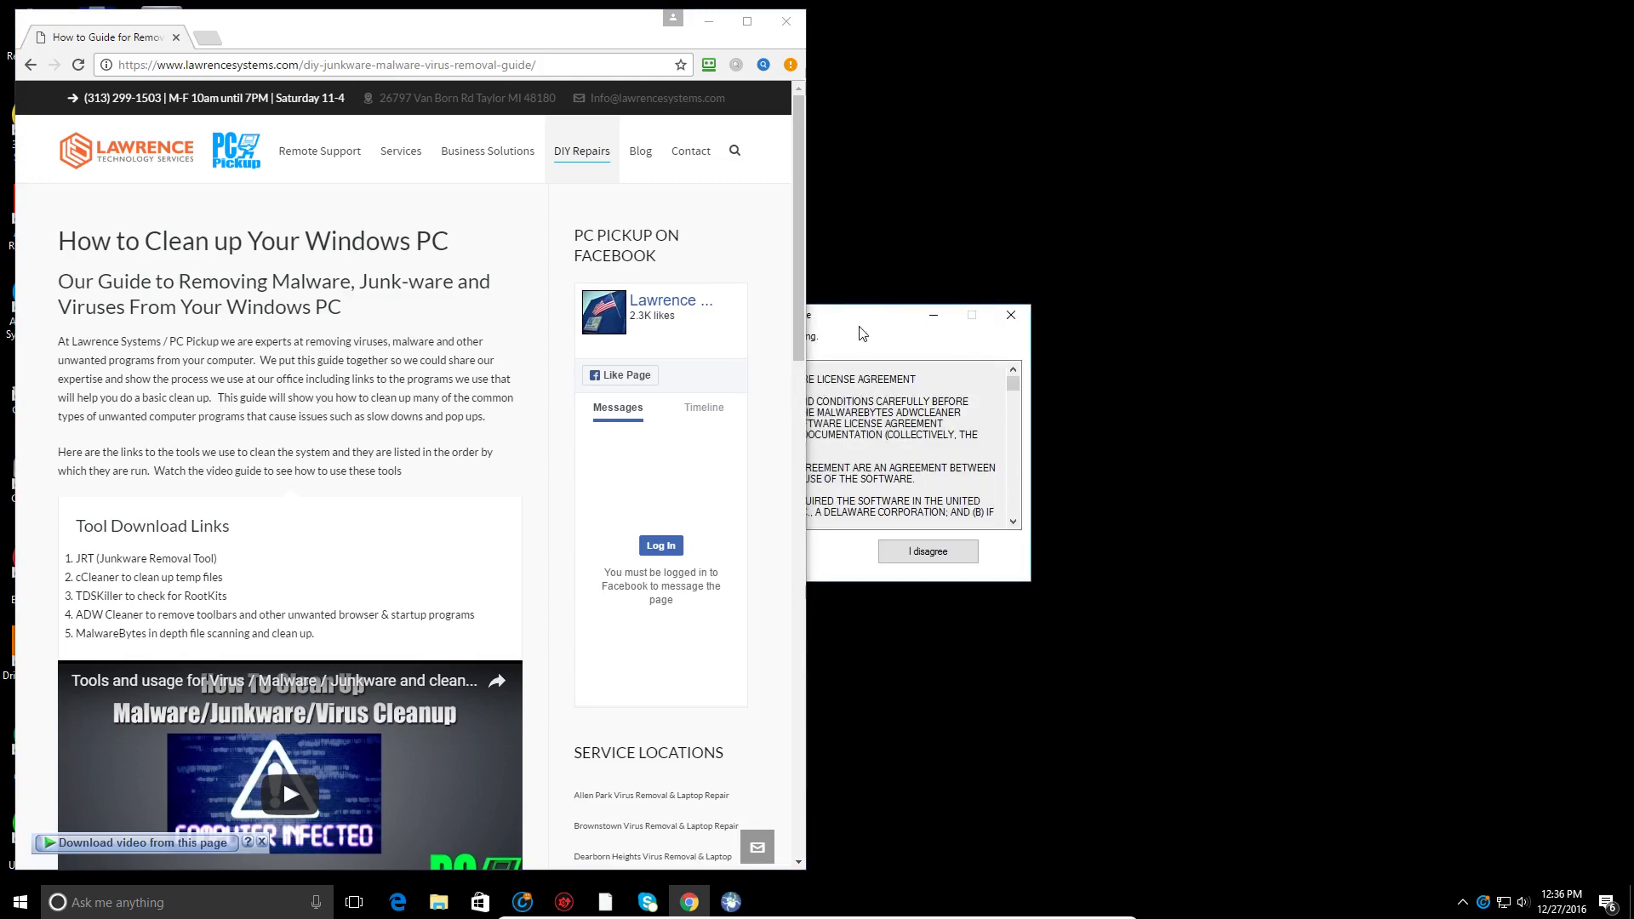
drag(864, 333, 1103, 240)
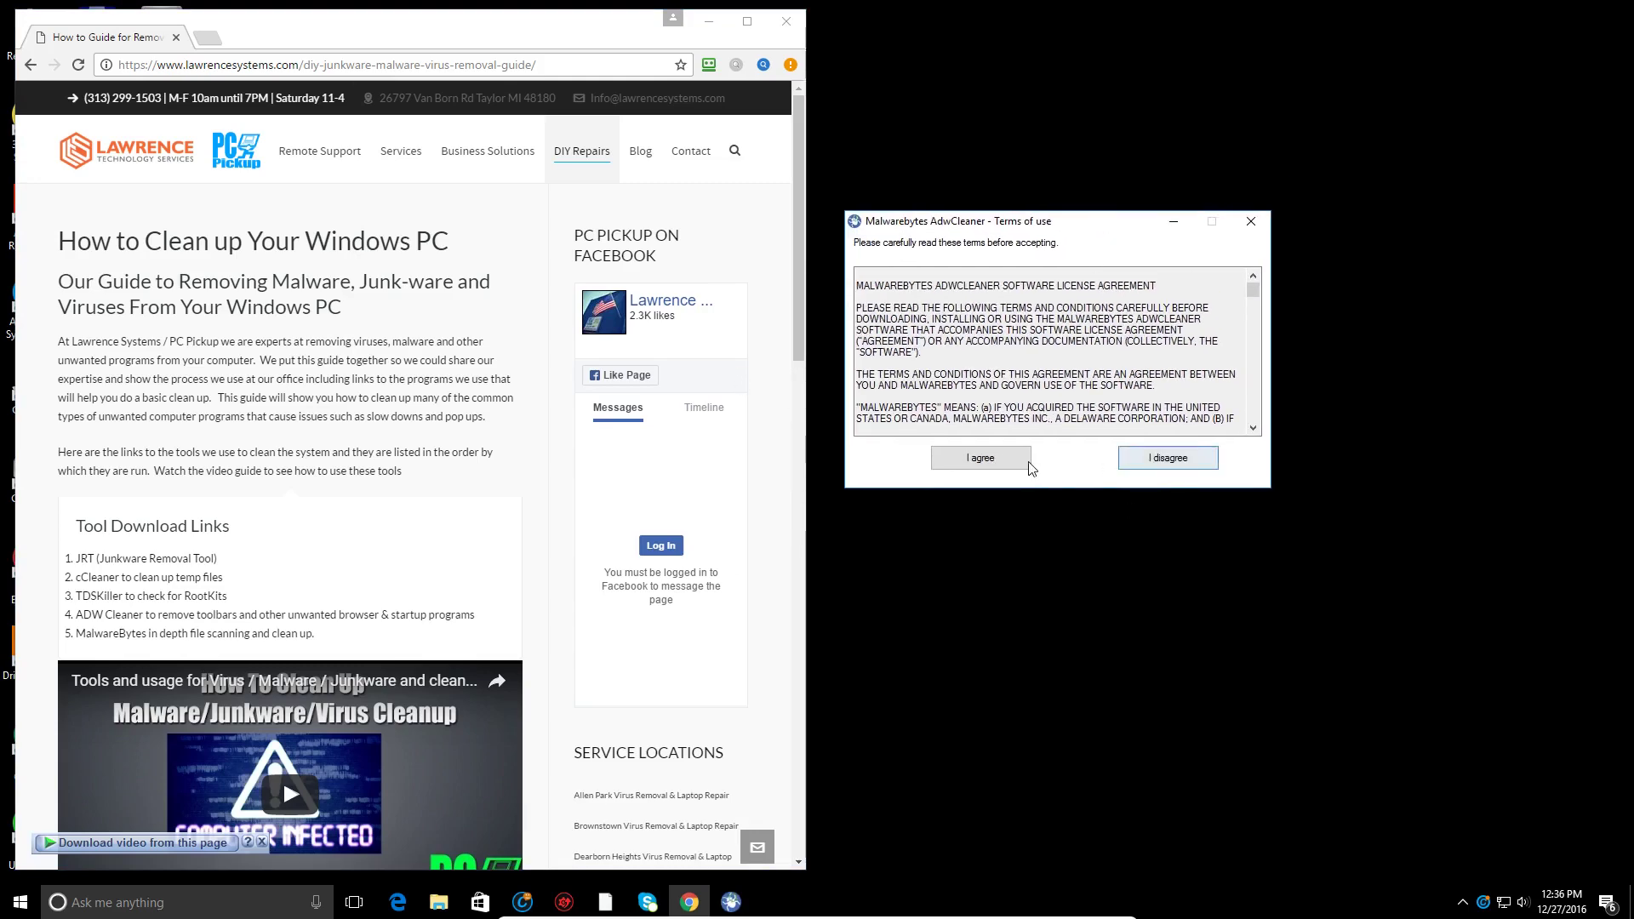
click(987, 464)
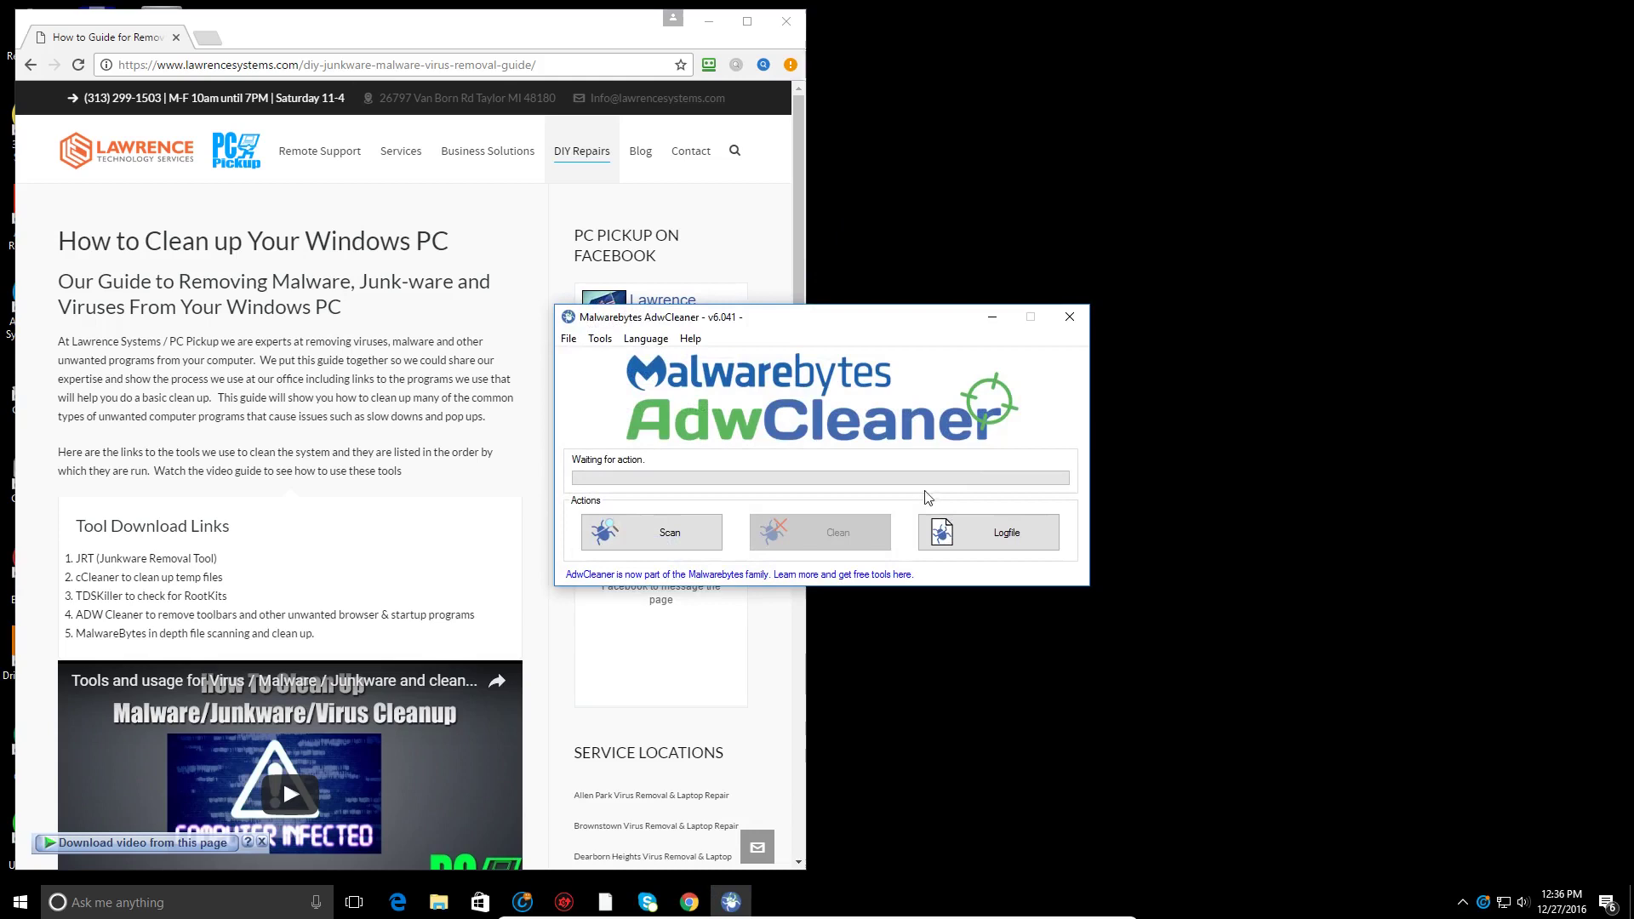
click(649, 537)
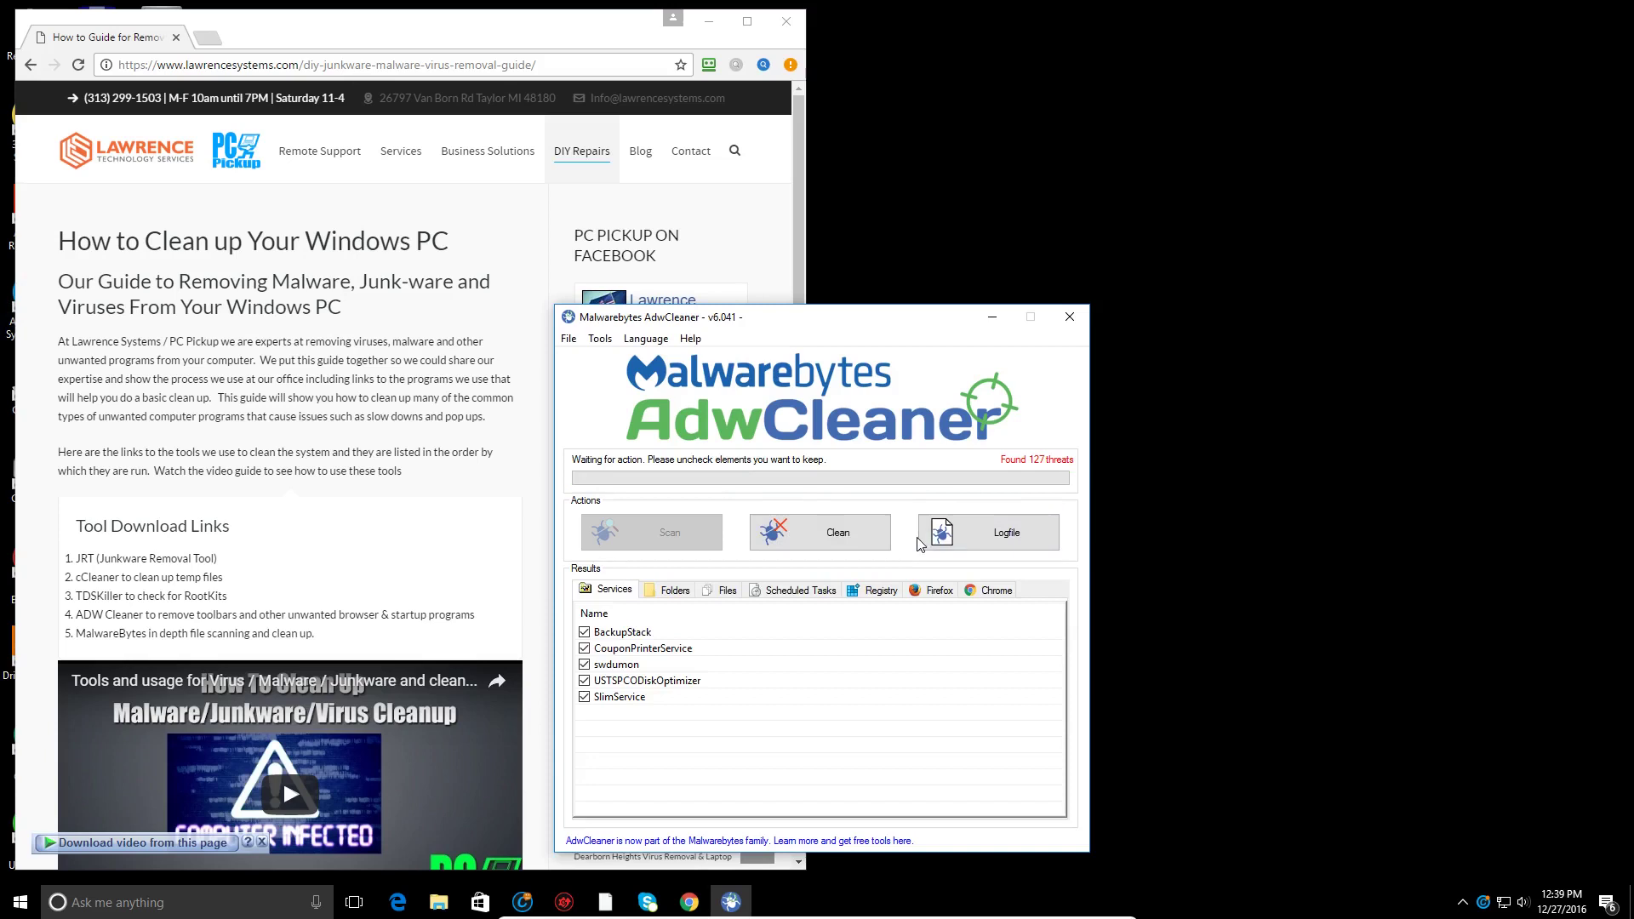
Step: Review the detected Services, Folders, Files, Scheduled Tasks, Registry, Firefox and Chrome entries
click(682, 602)
click(734, 599)
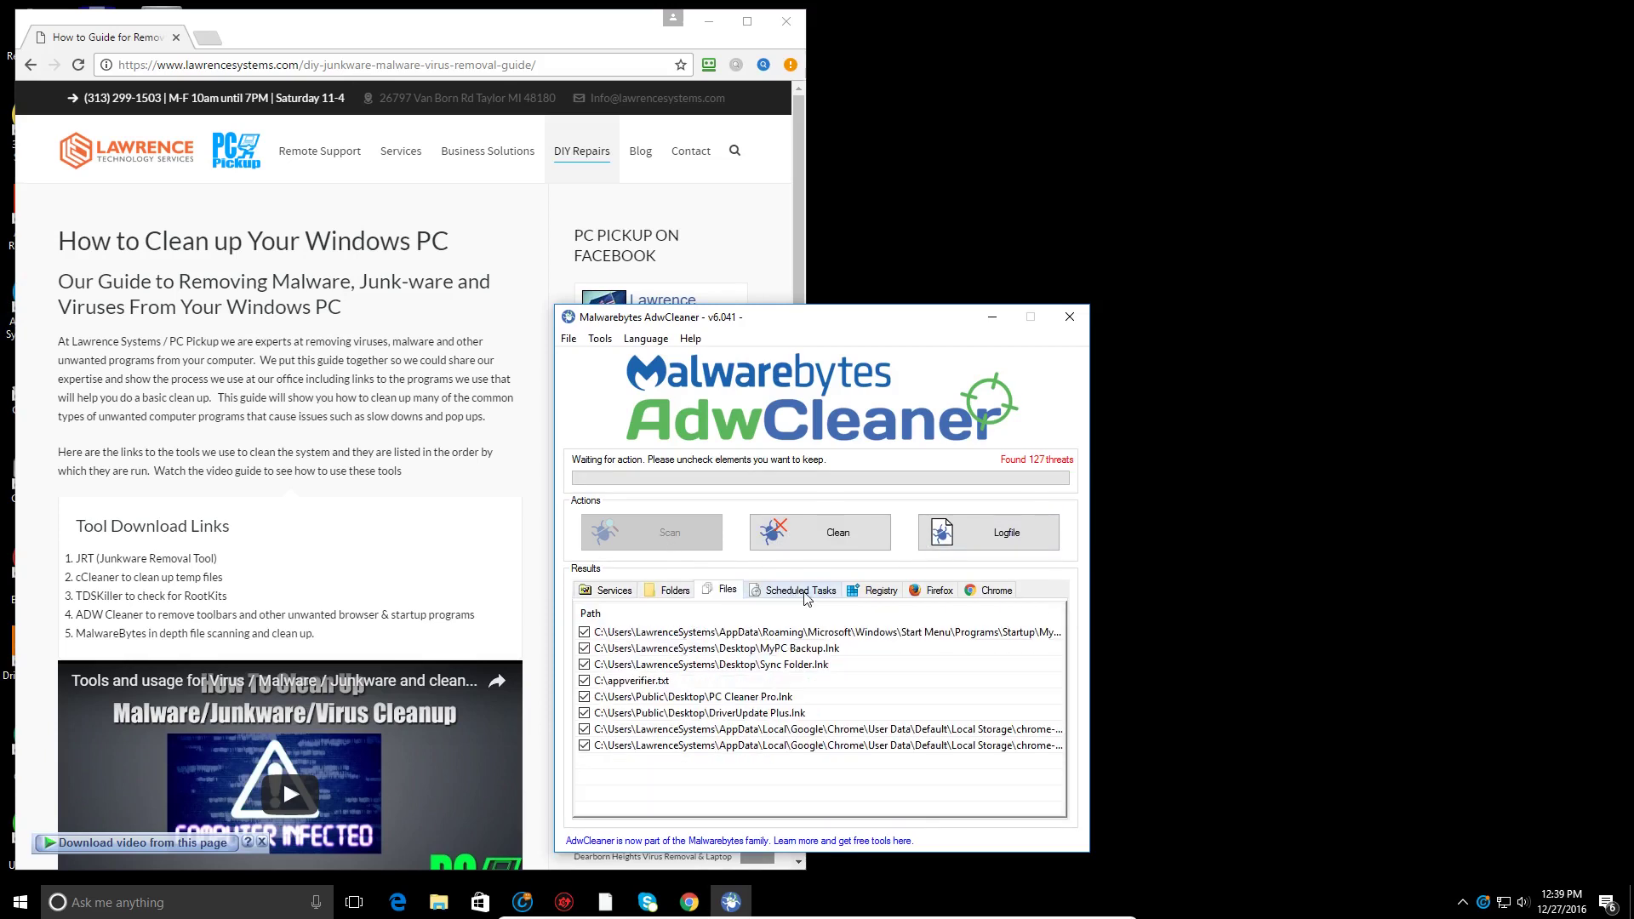
click(808, 596)
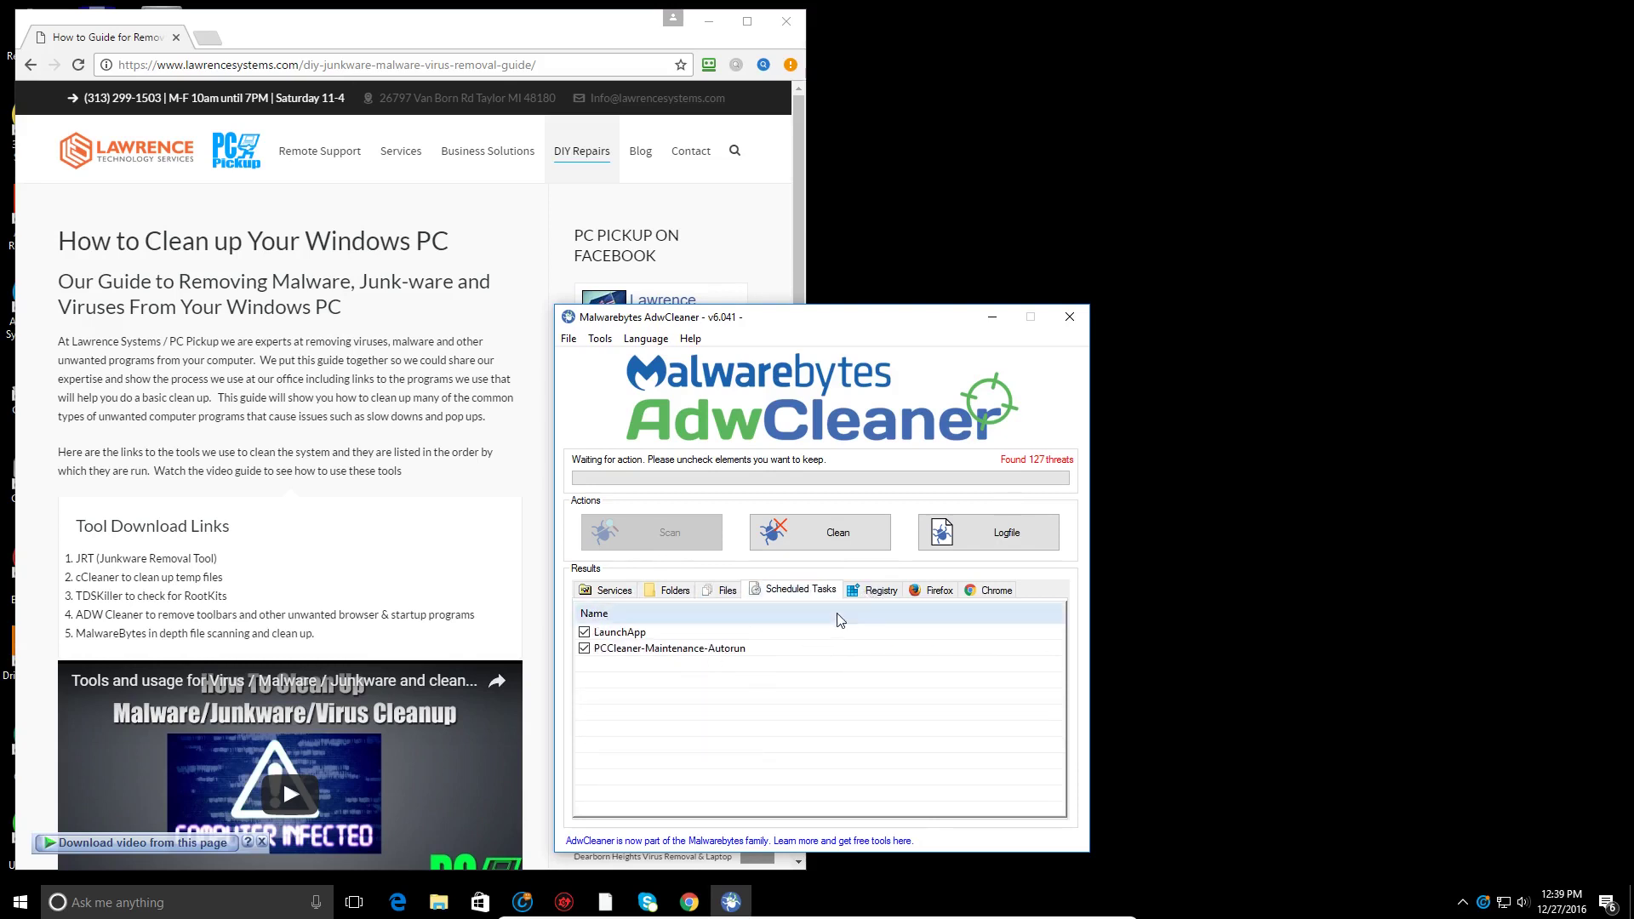
click(889, 597)
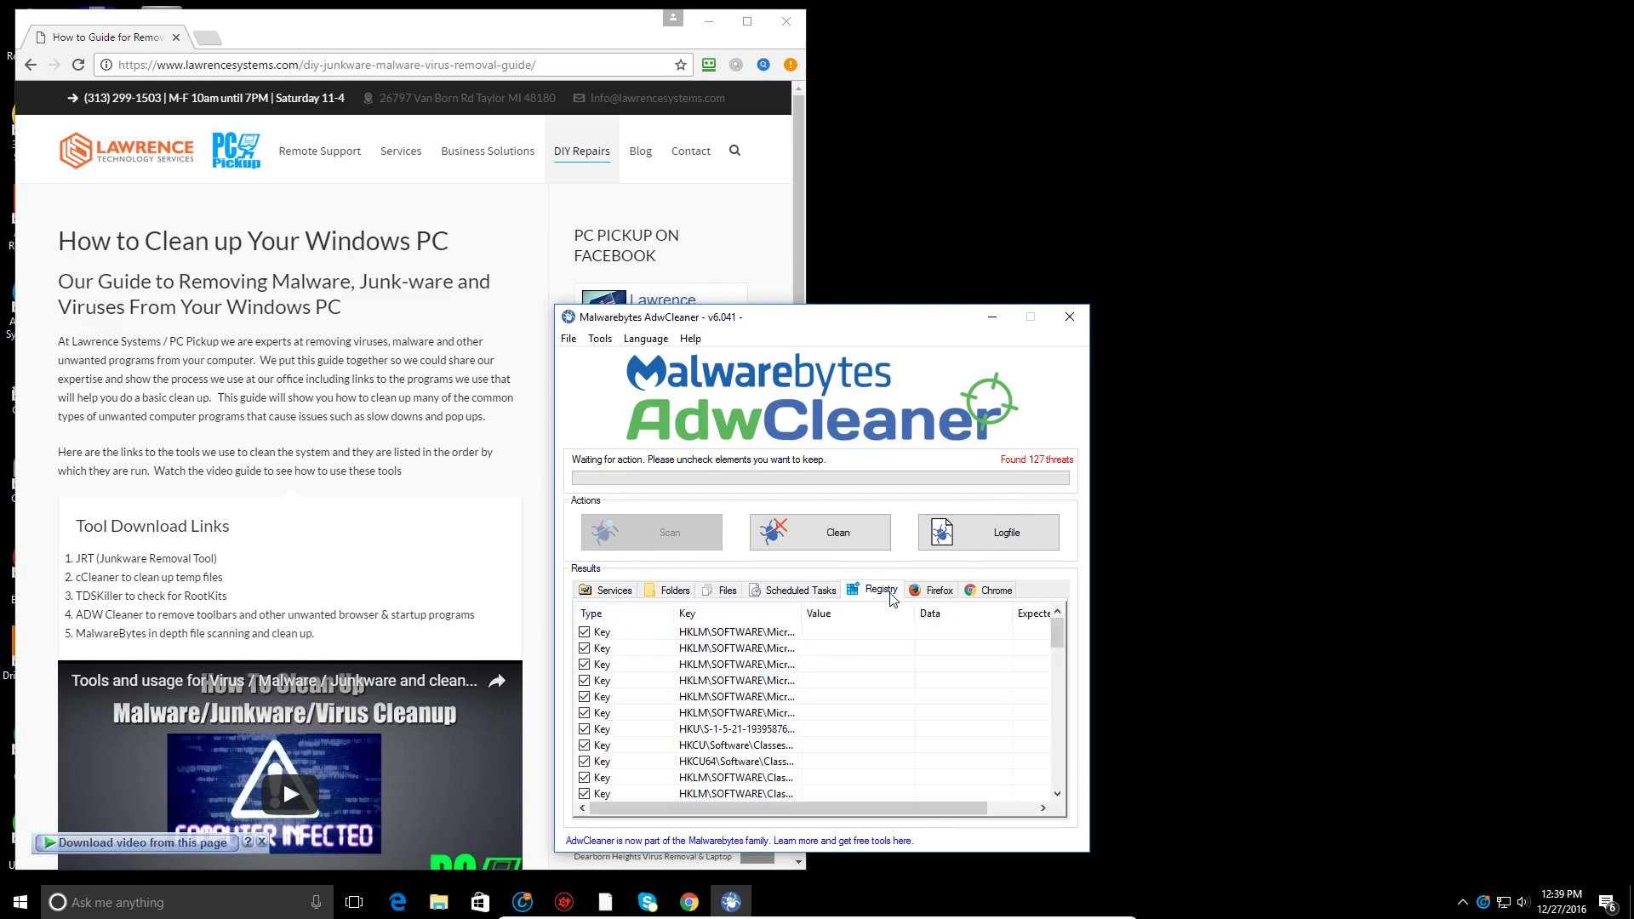
click(935, 592)
click(998, 597)
click(625, 593)
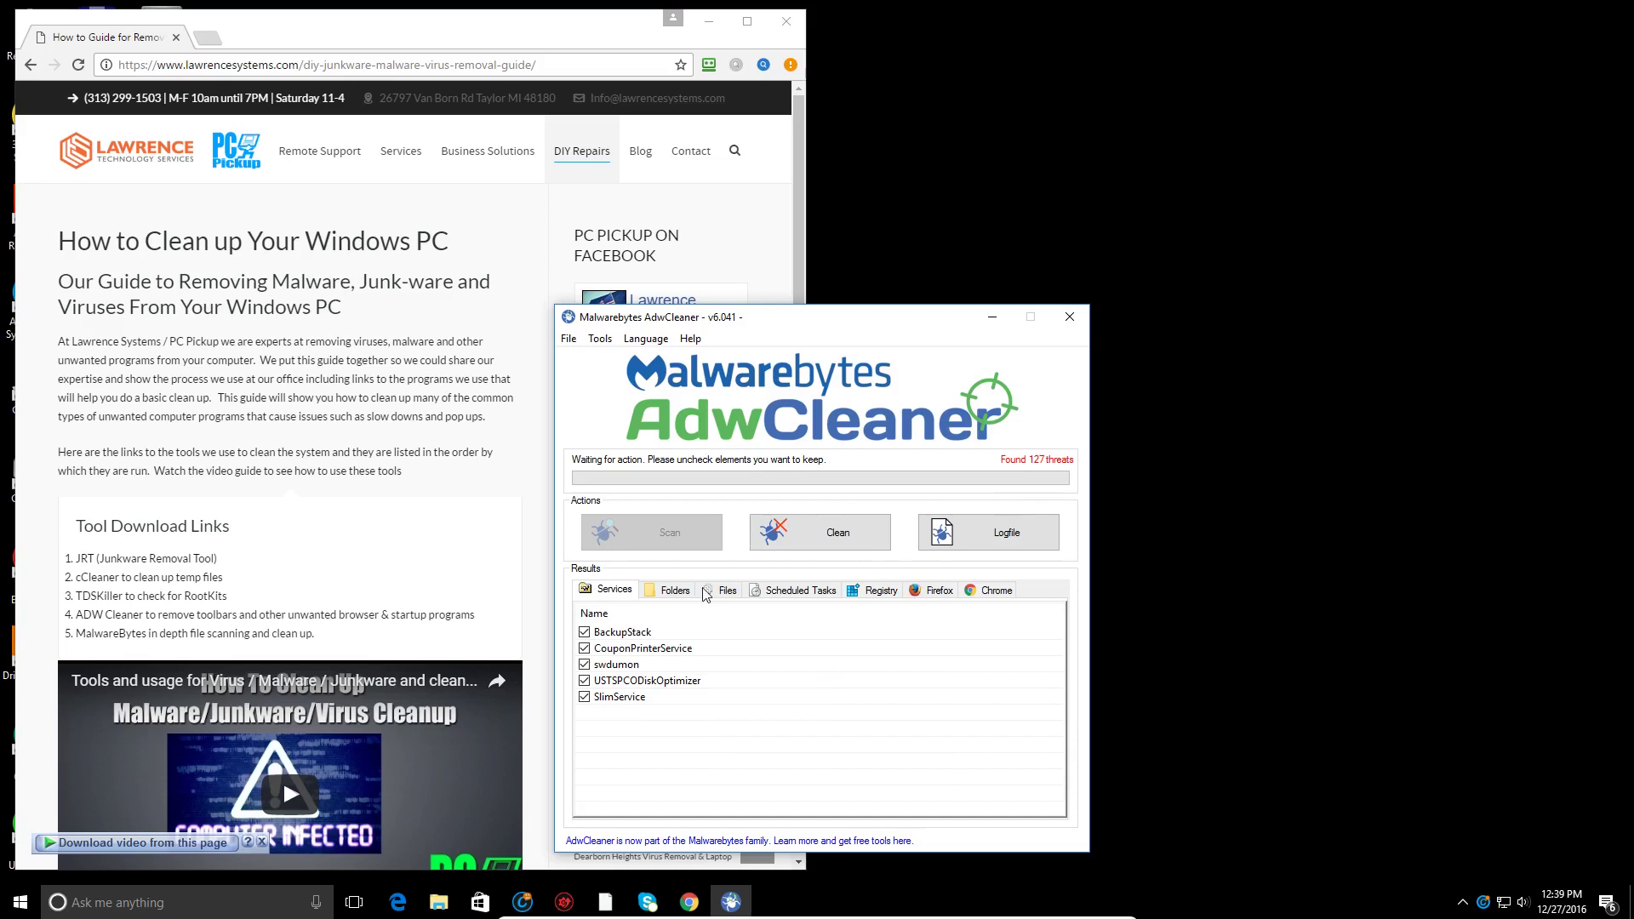
click(979, 602)
Step: Clean all 127 detected threats and accept the restart of the computer
click(830, 542)
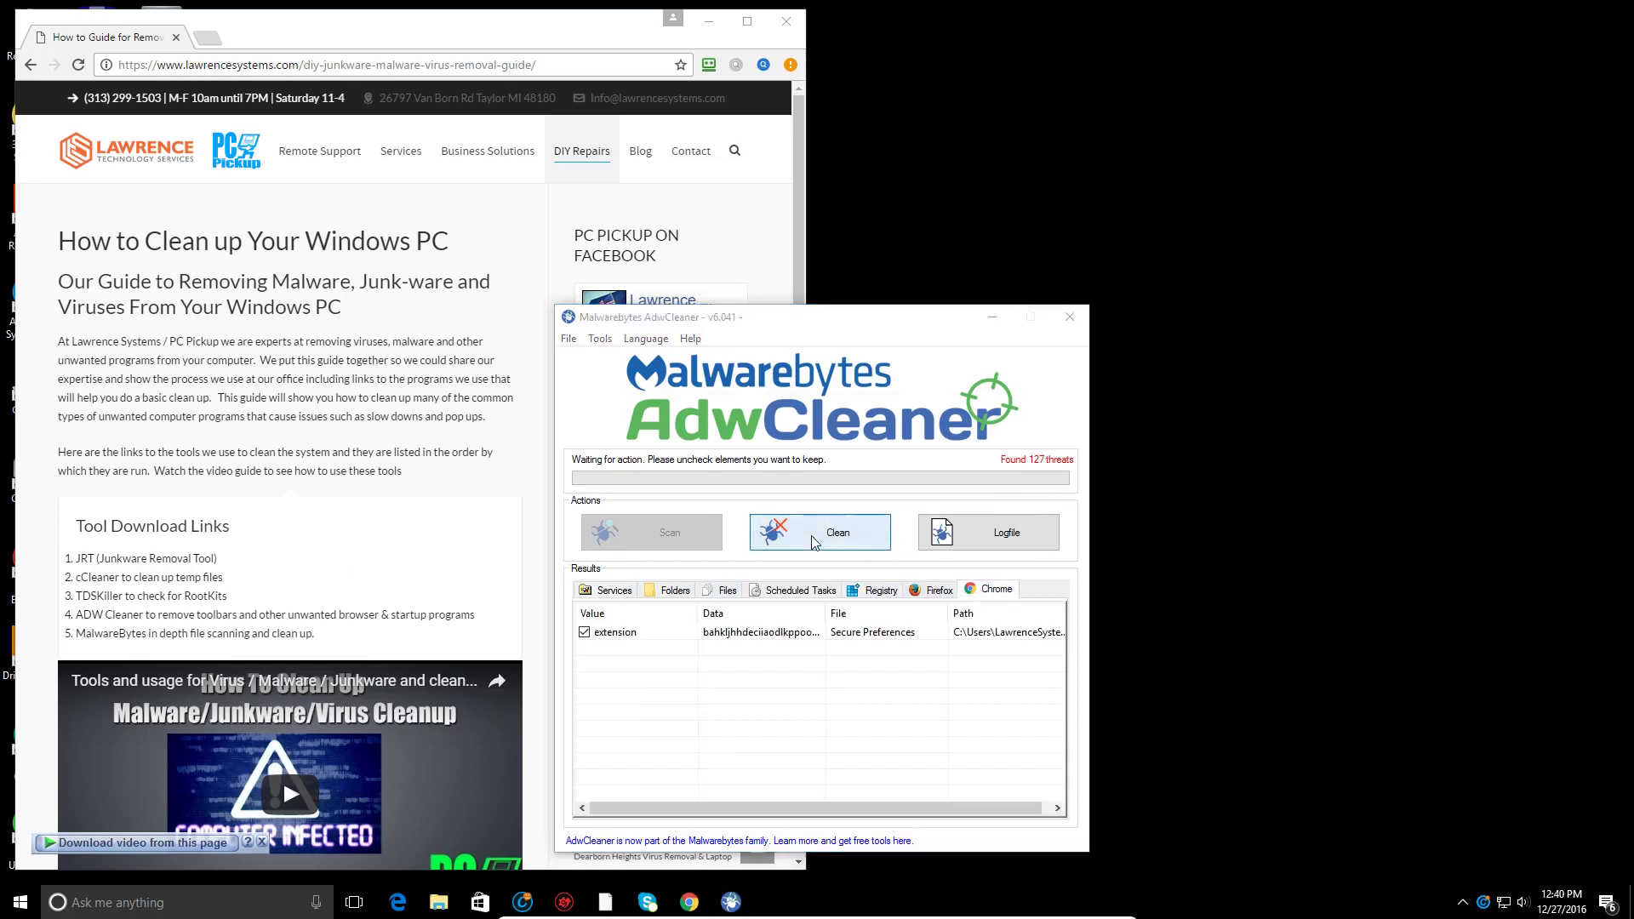
click(896, 515)
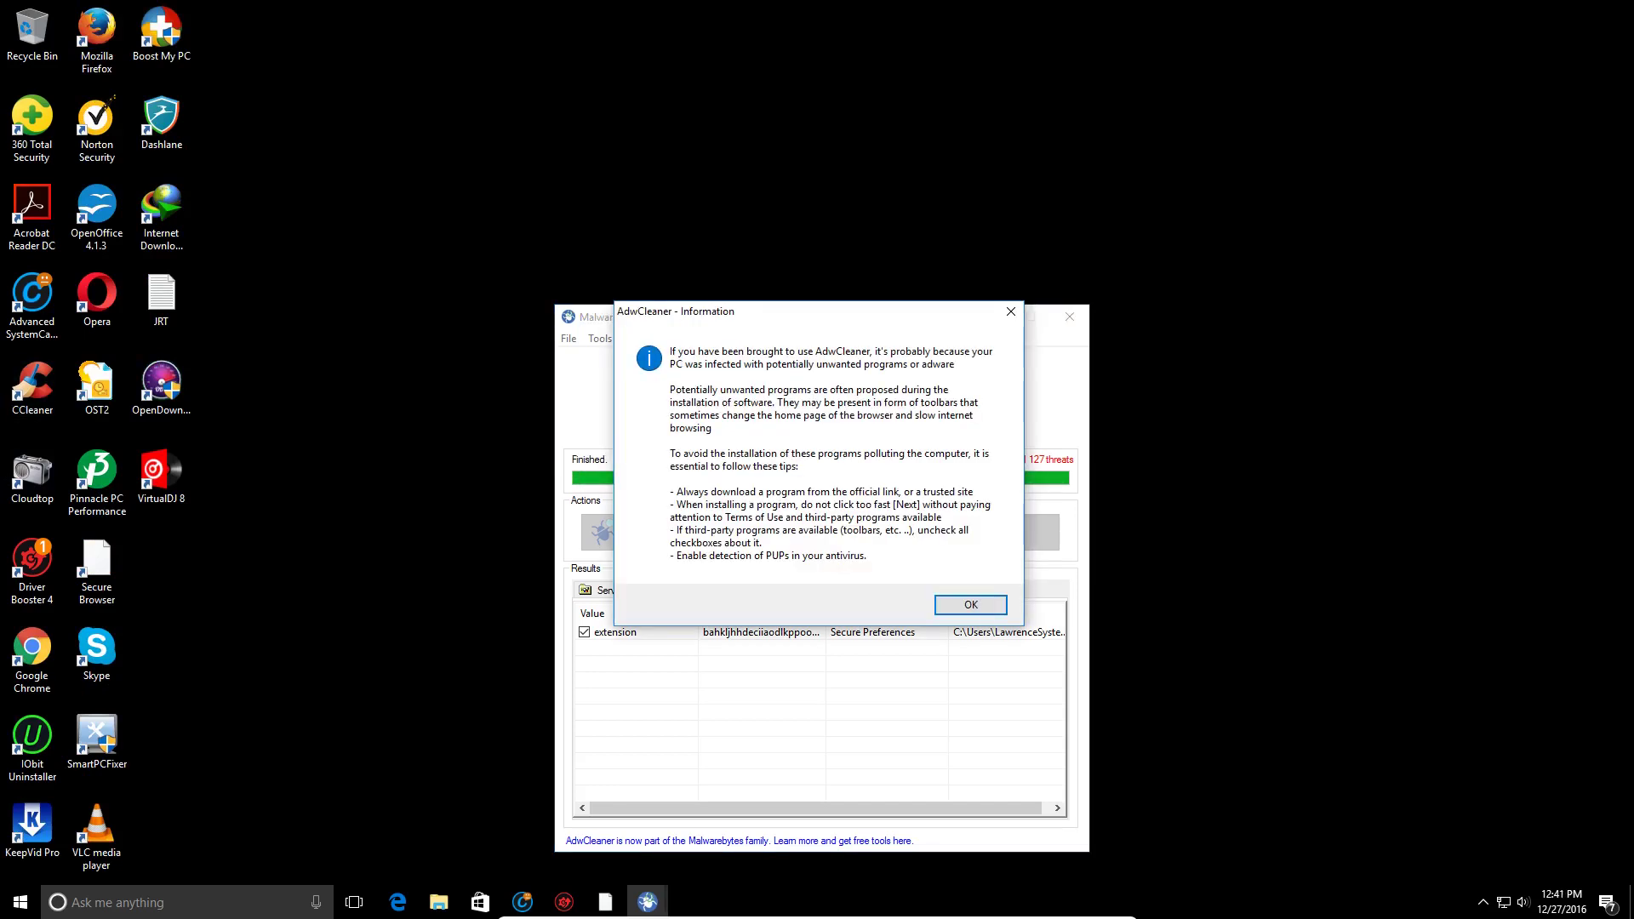
click(974, 606)
click(971, 509)
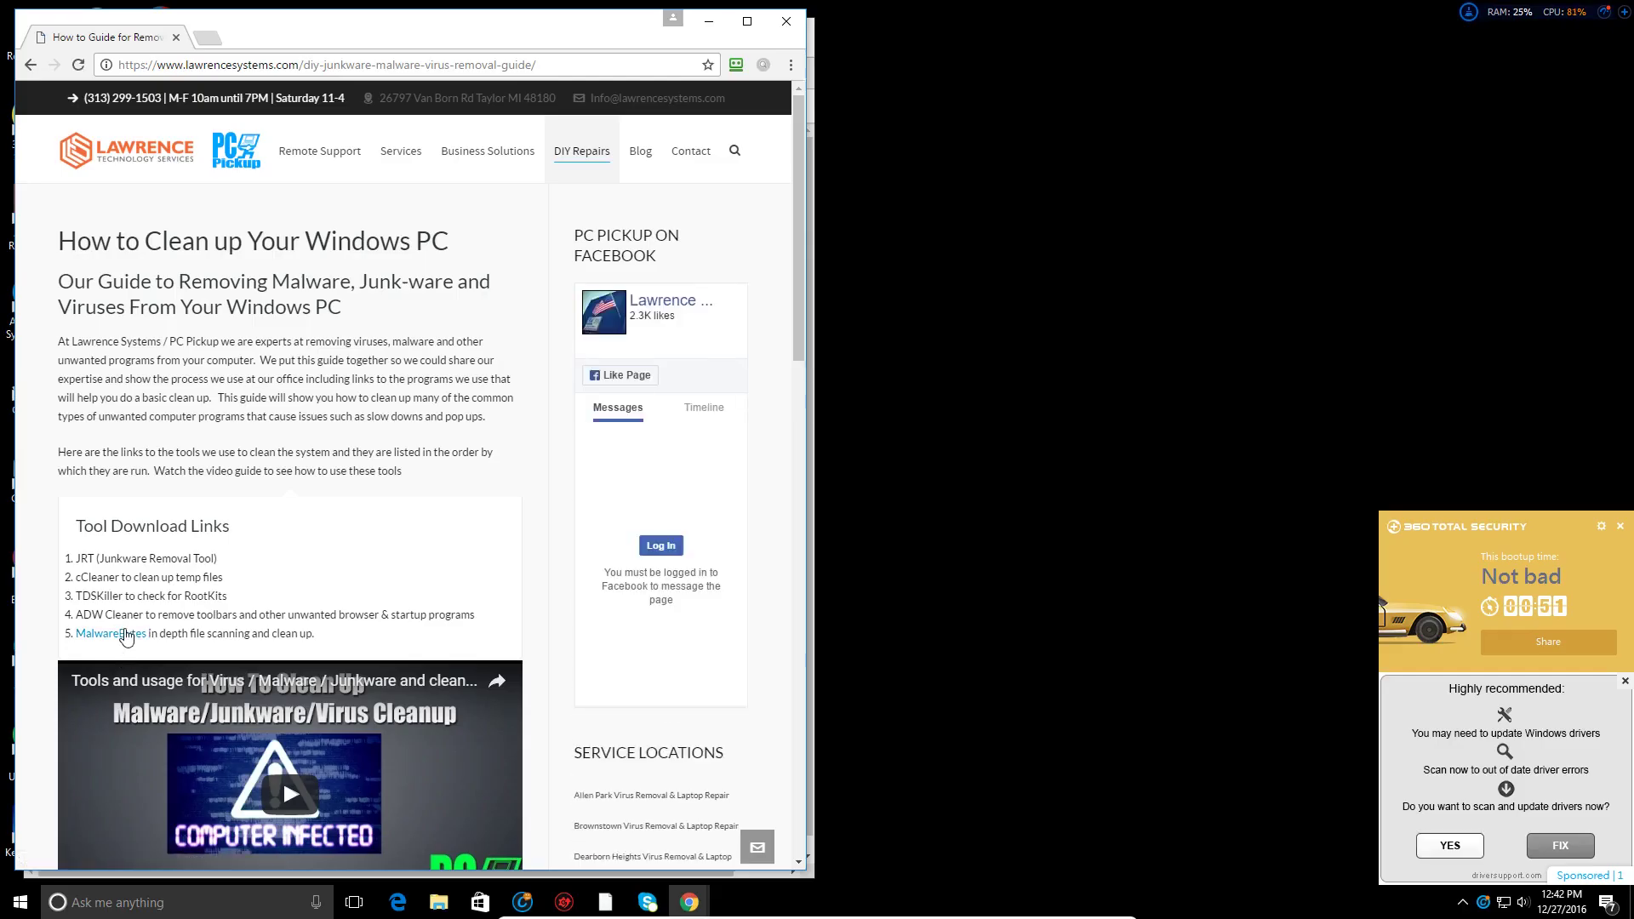
Step: Download and run the Malwarebytes installer, then turn real-time protection back on
click(127, 641)
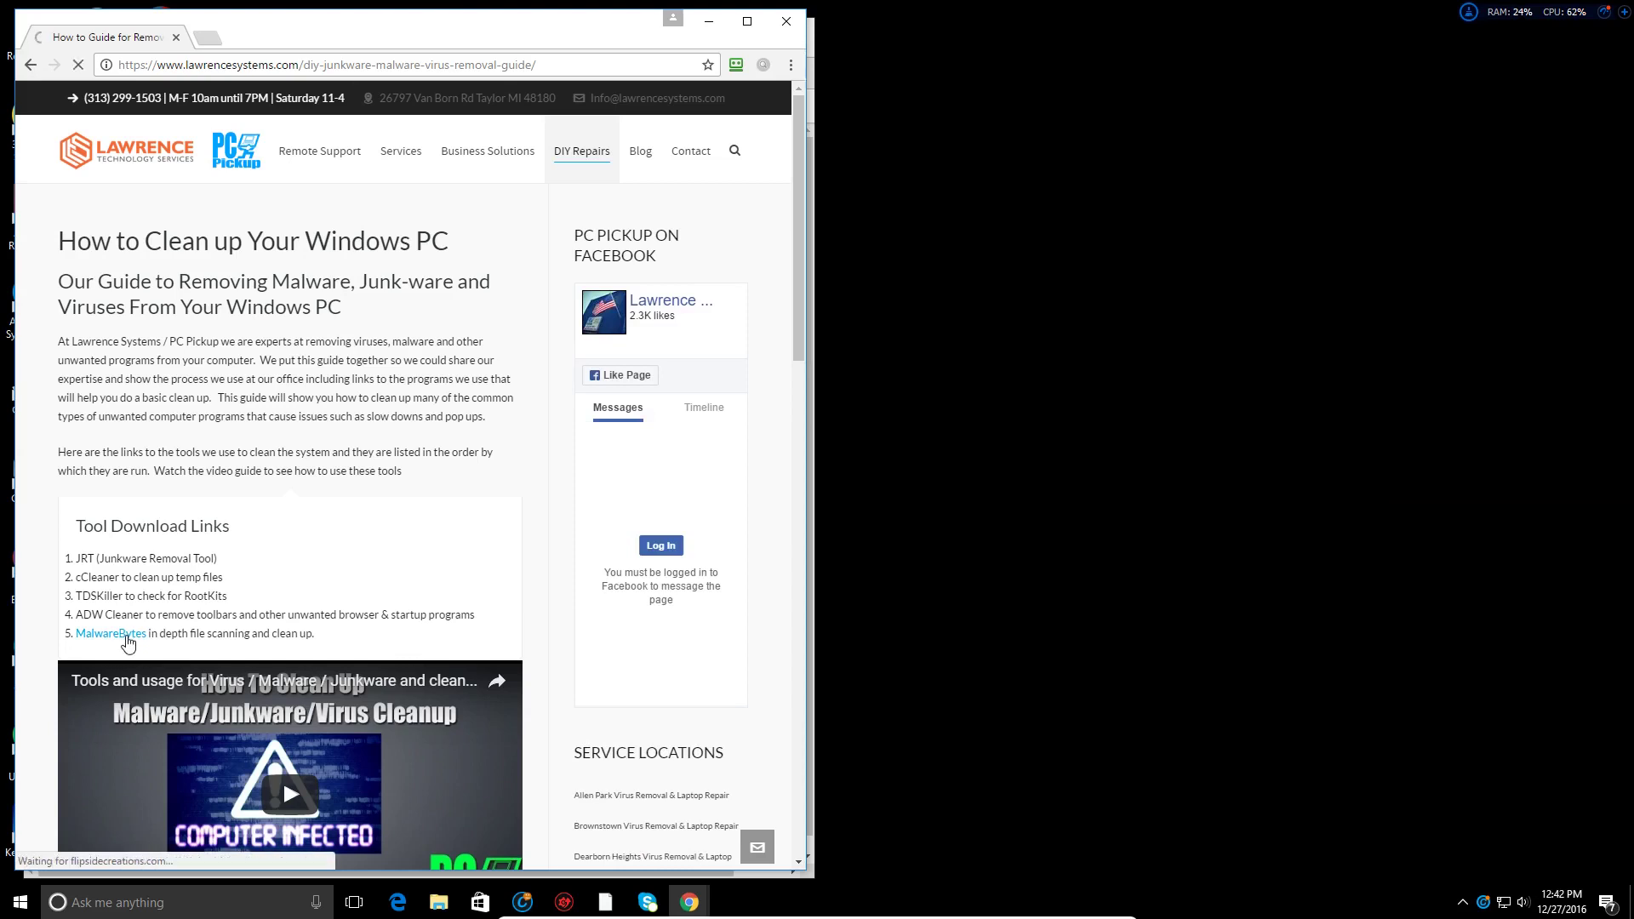
click(801, 528)
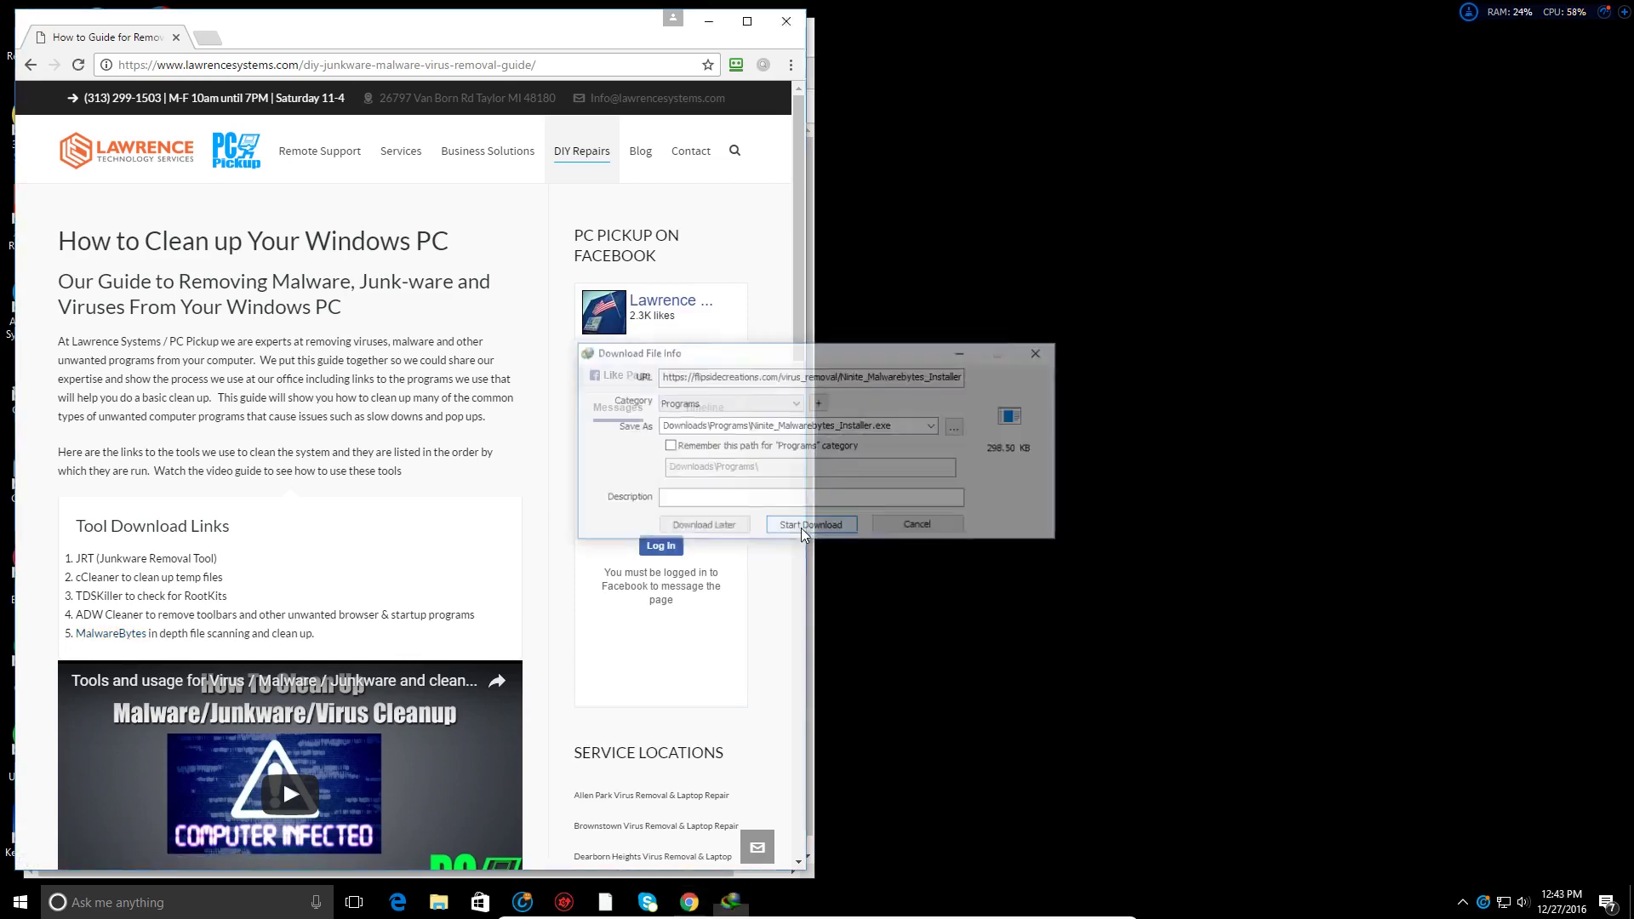
click(685, 511)
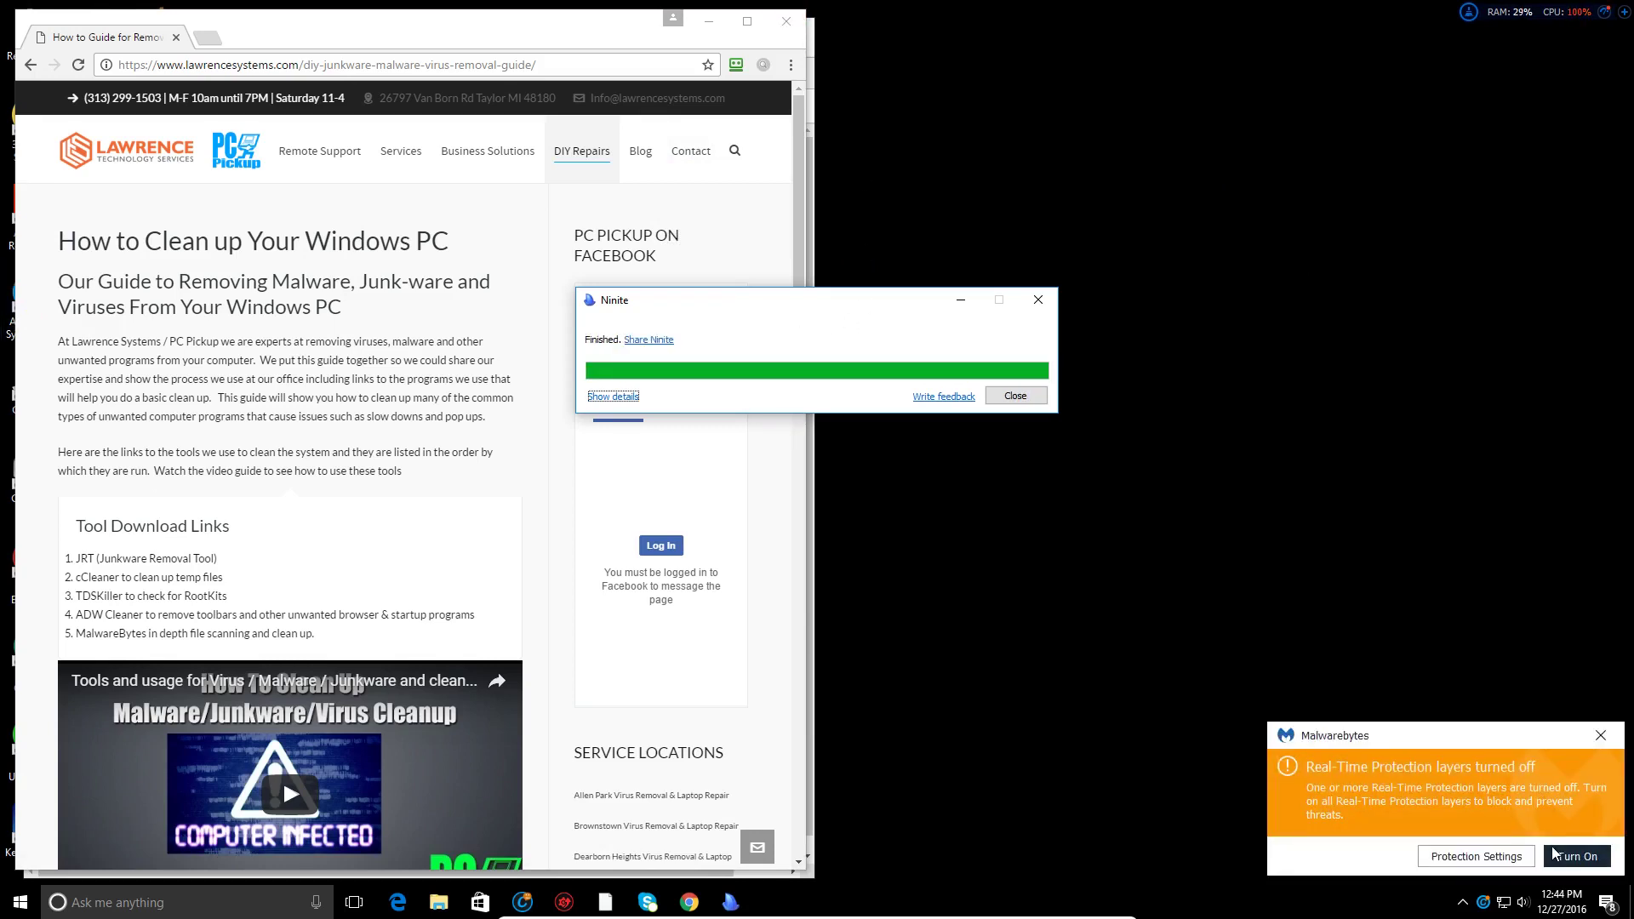
click(1578, 857)
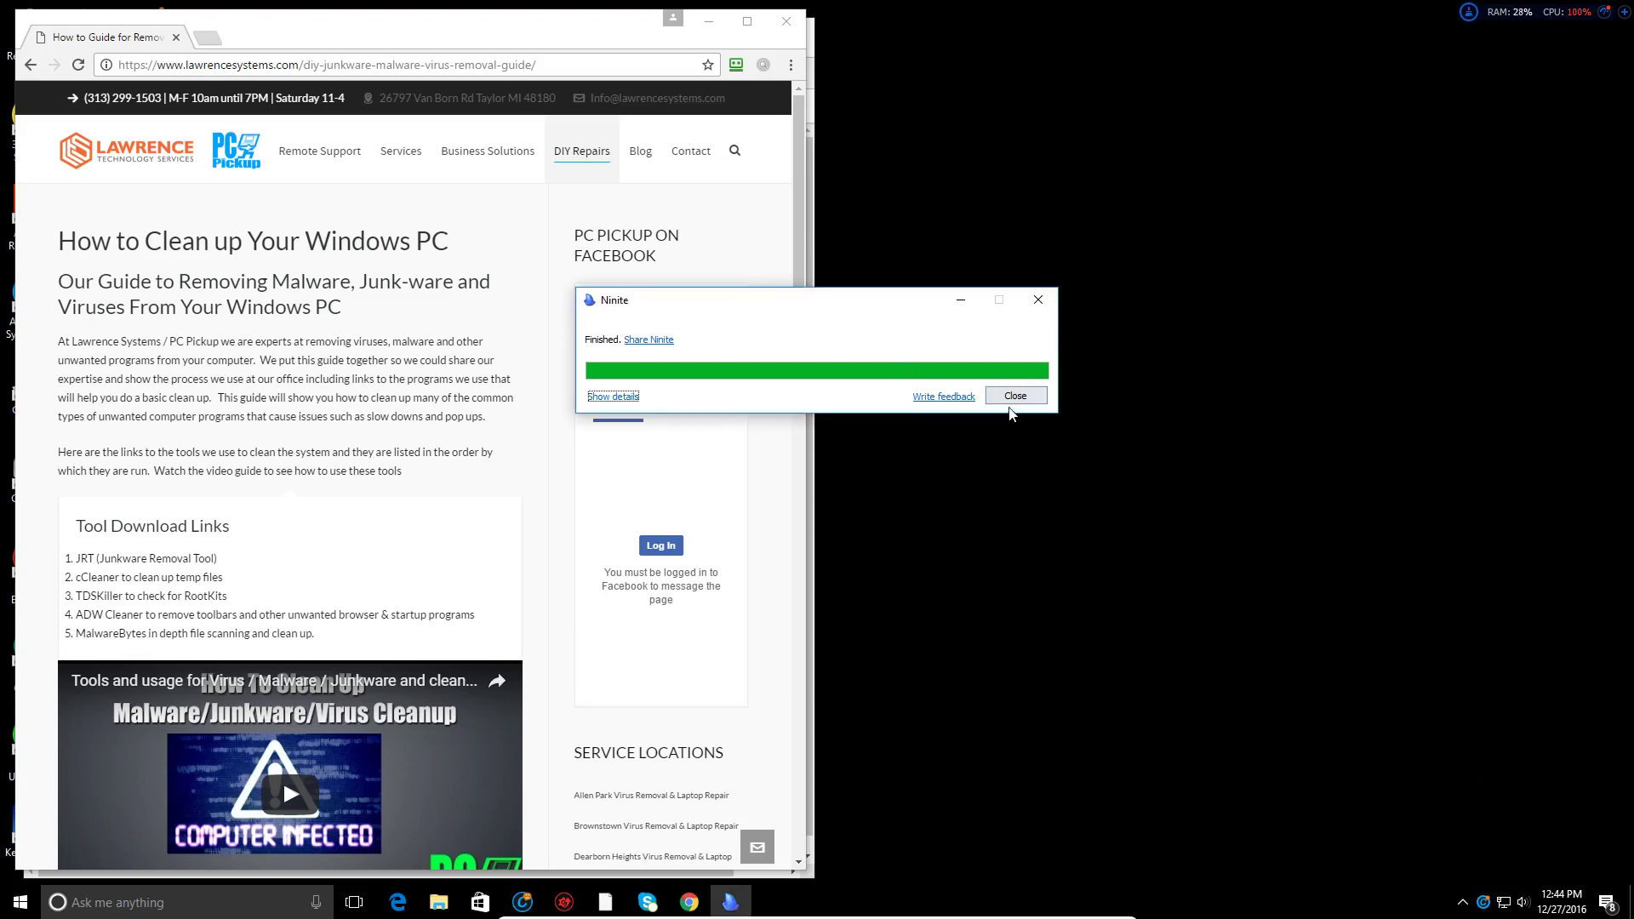
Step: Close the finished Ninite installer and both Chrome windows
click(628, 397)
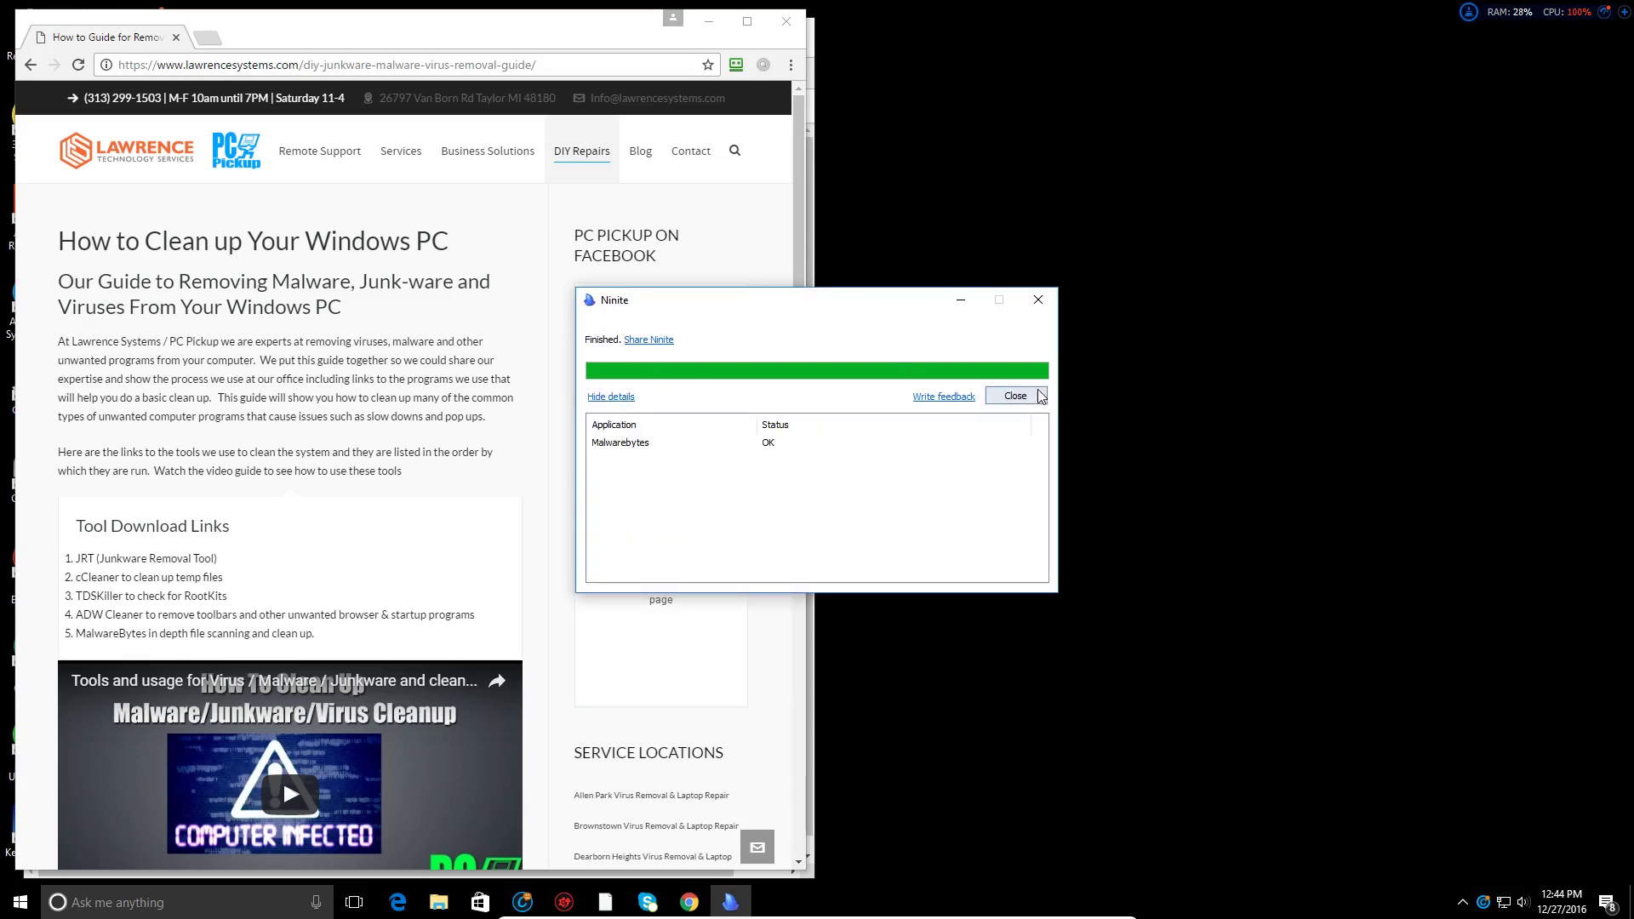
click(1016, 396)
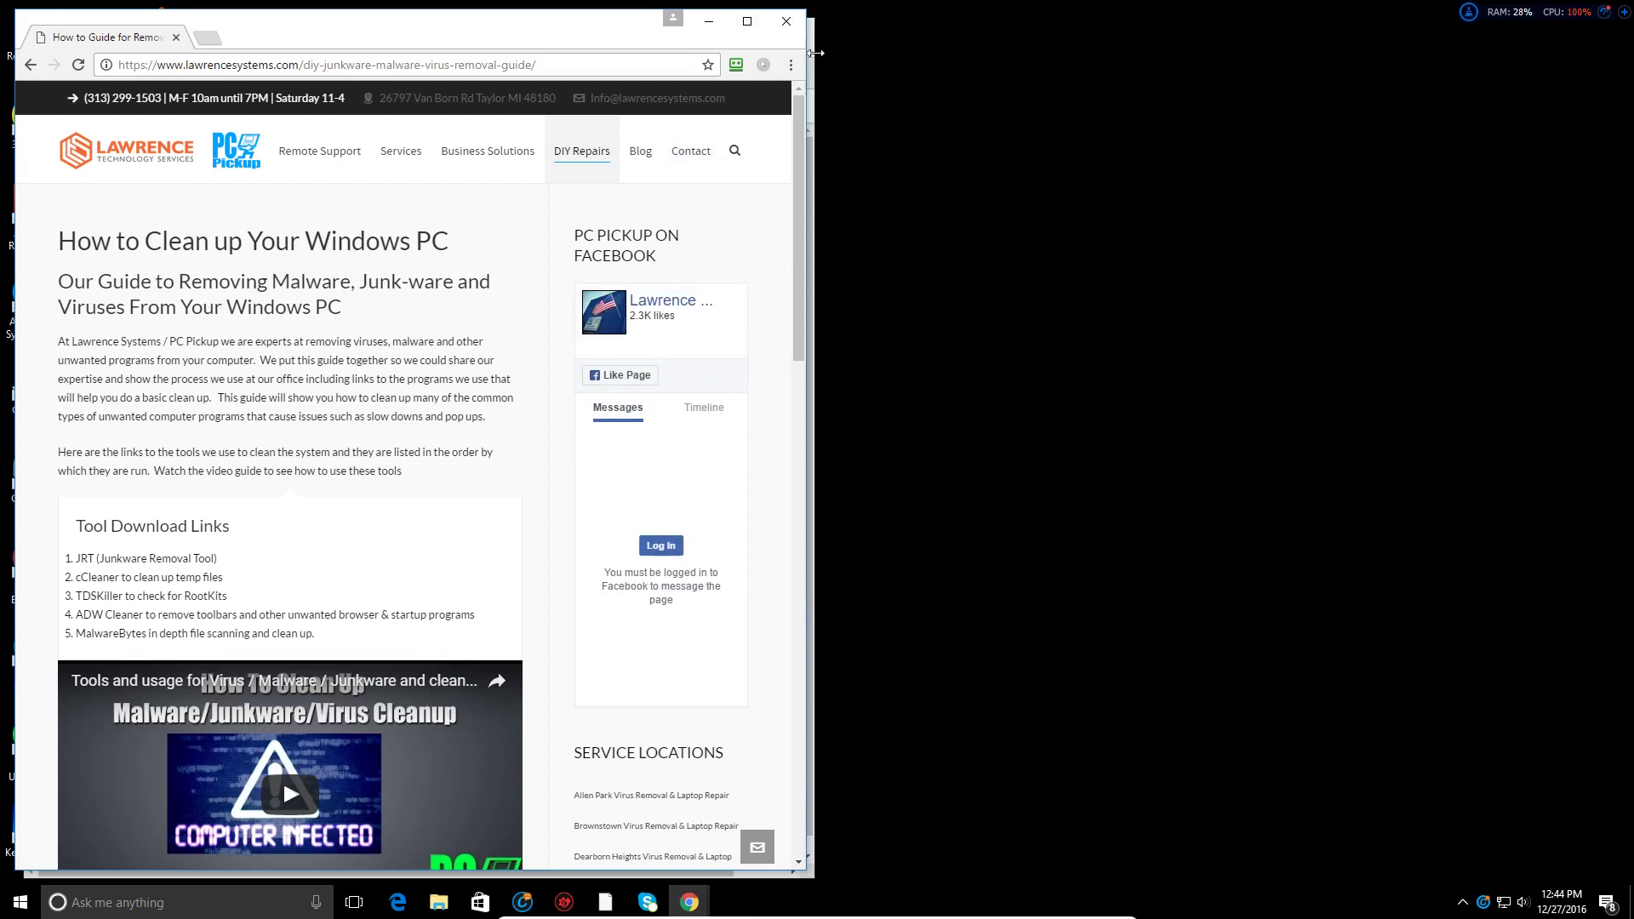
click(790, 23)
click(797, 34)
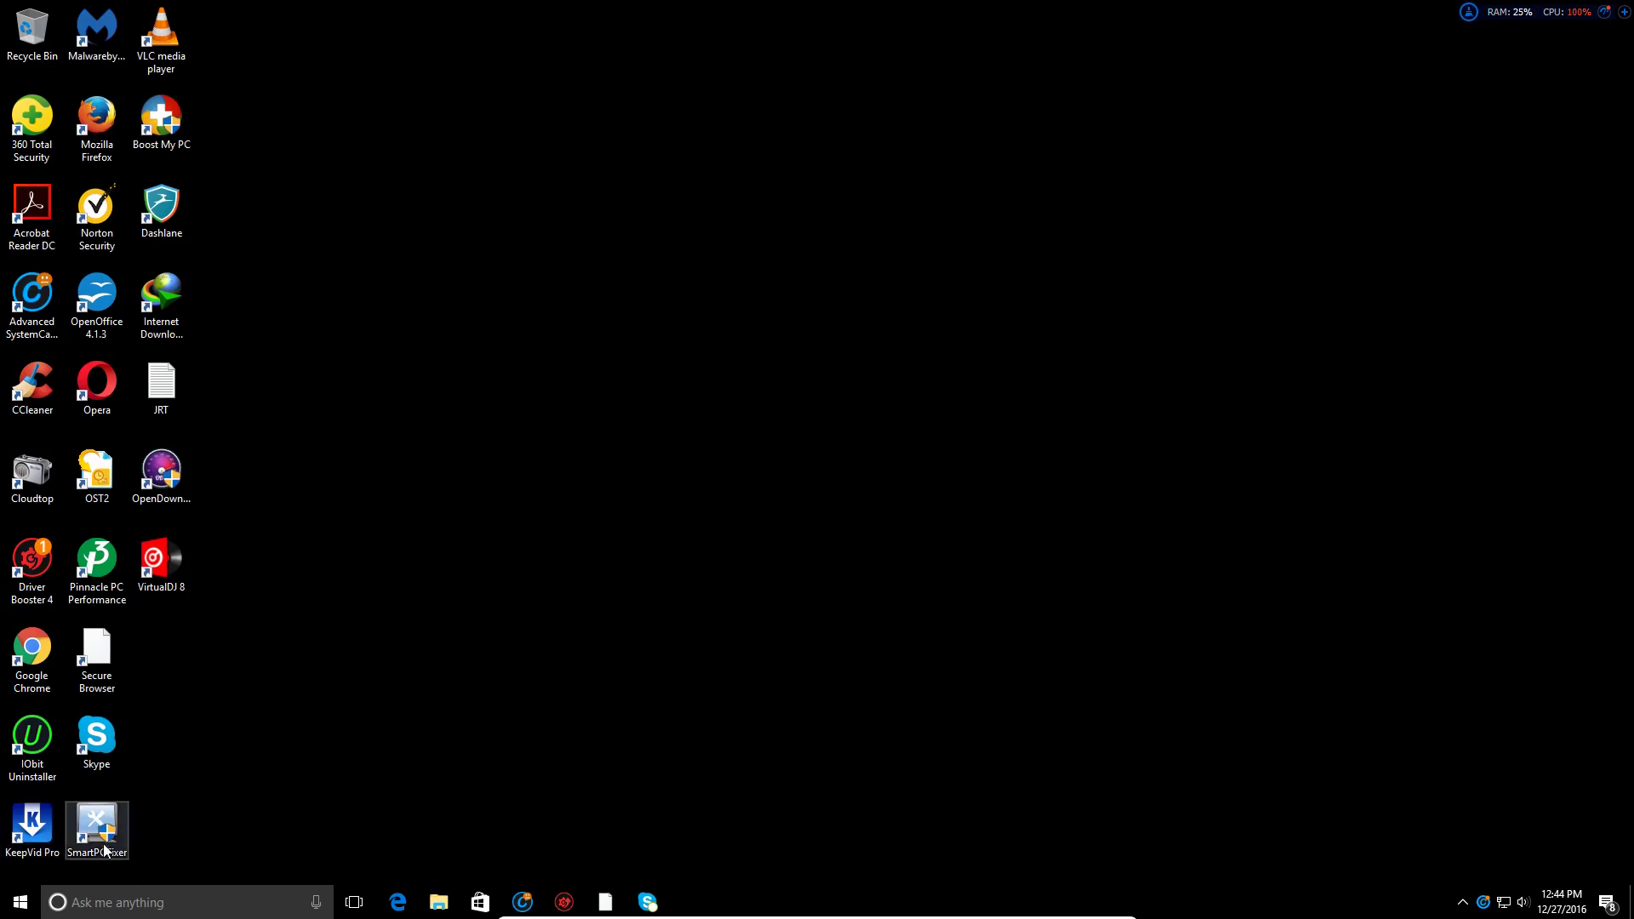
Step: Launch Malwarebytes and run a threat scan, then remove the 3 detected threats
click(55, 896)
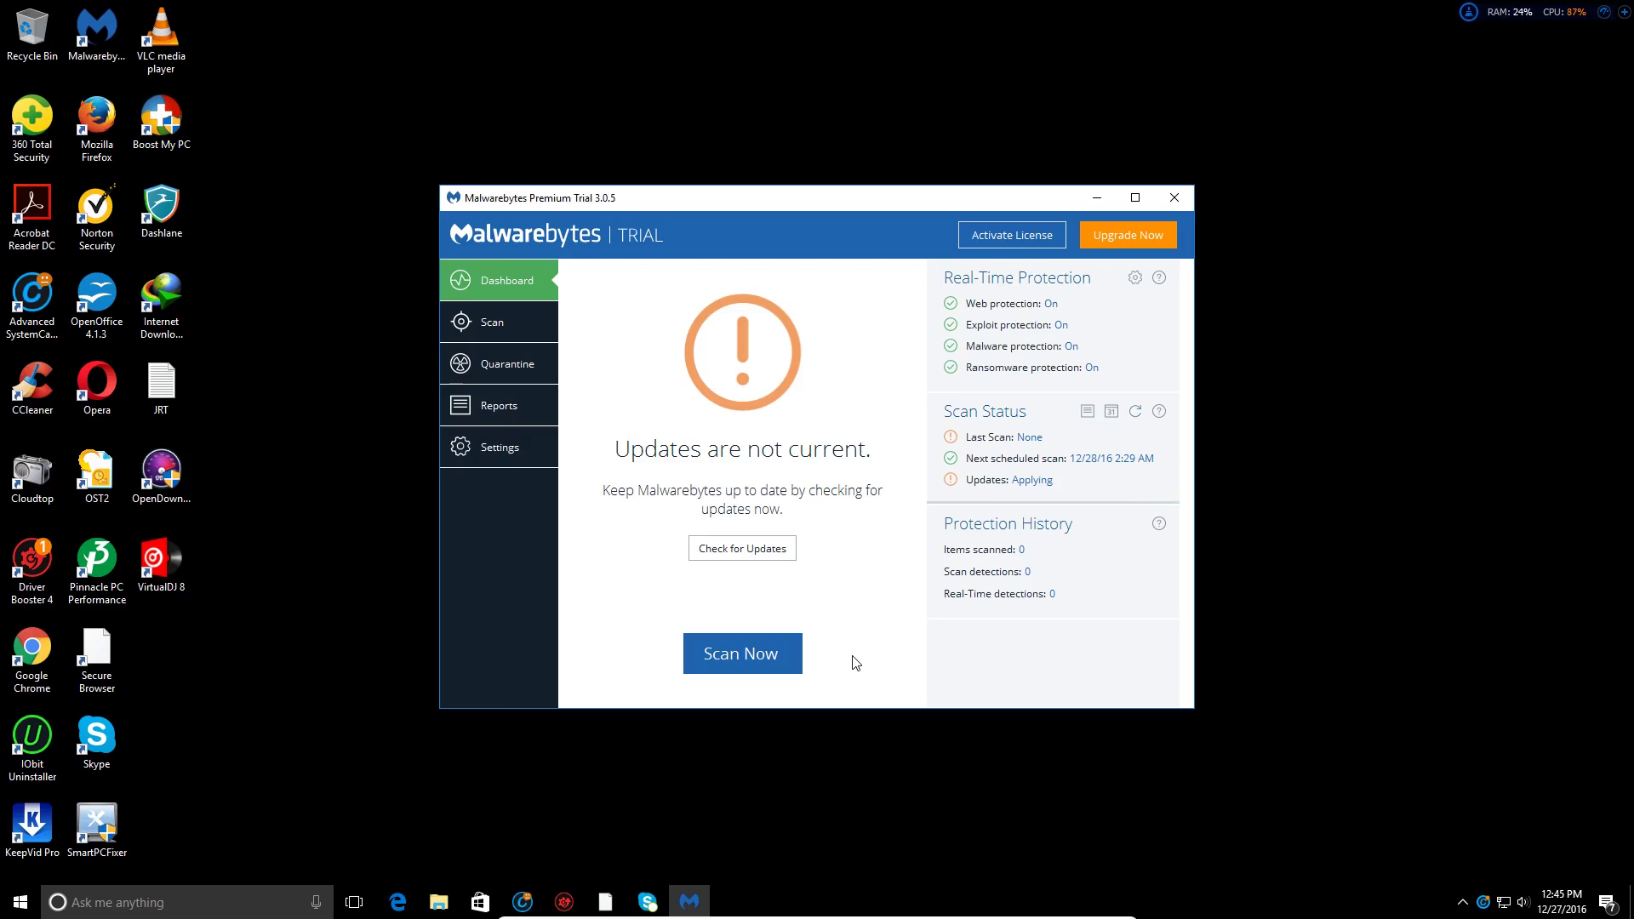
click(755, 656)
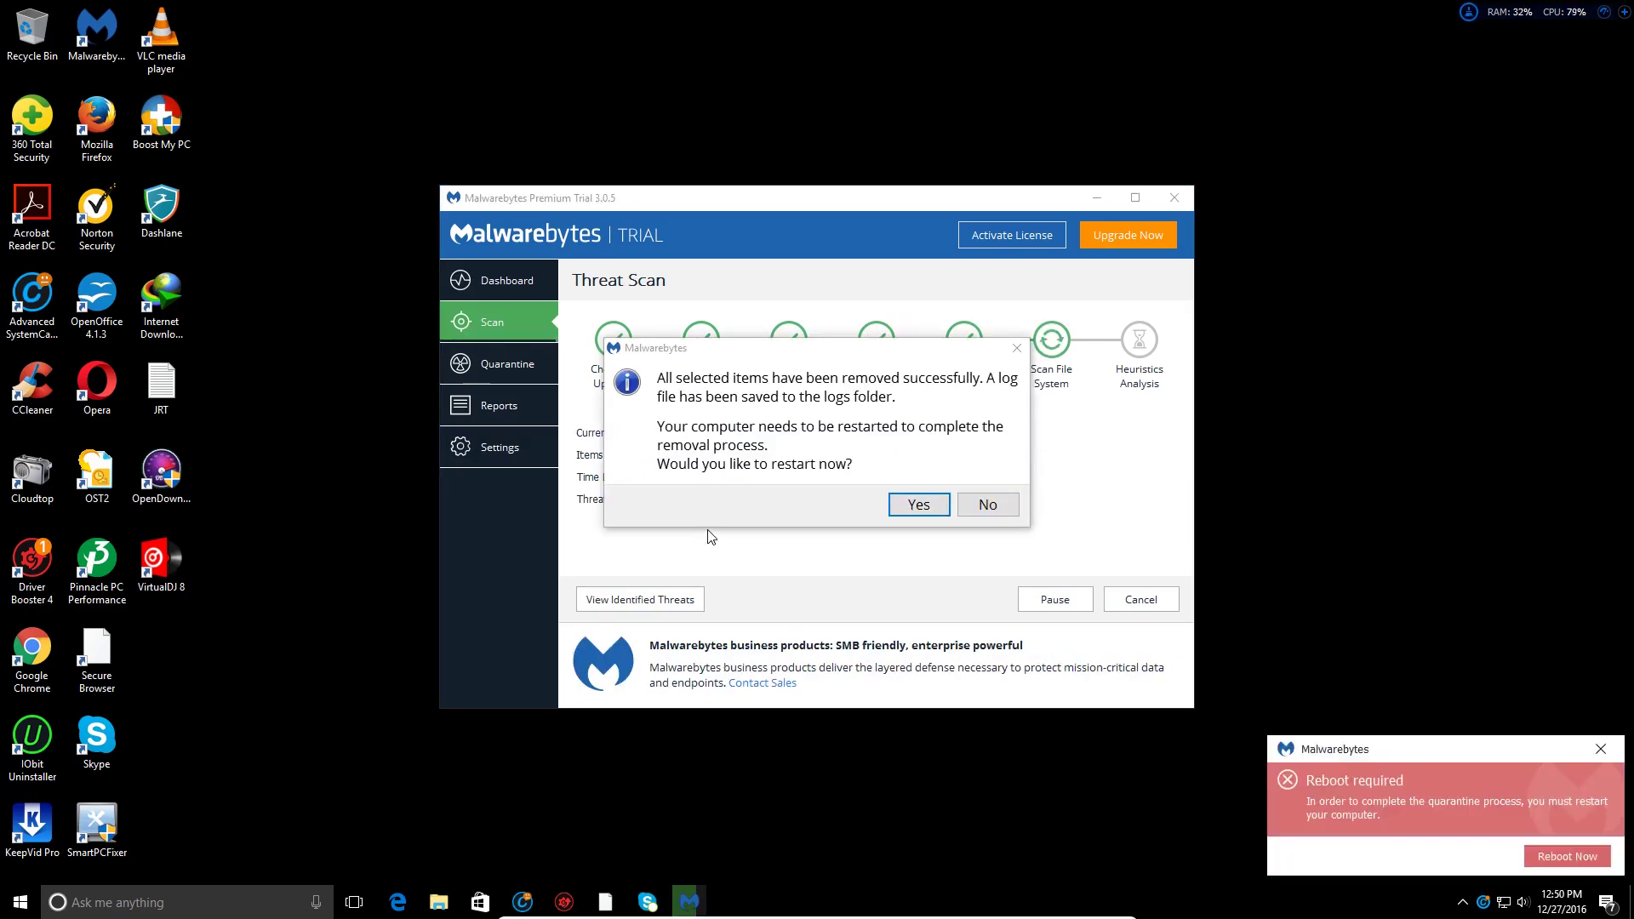
Step: Restart to finish the removal, then close the 0-threat scan summary and Malwarebytes
click(911, 505)
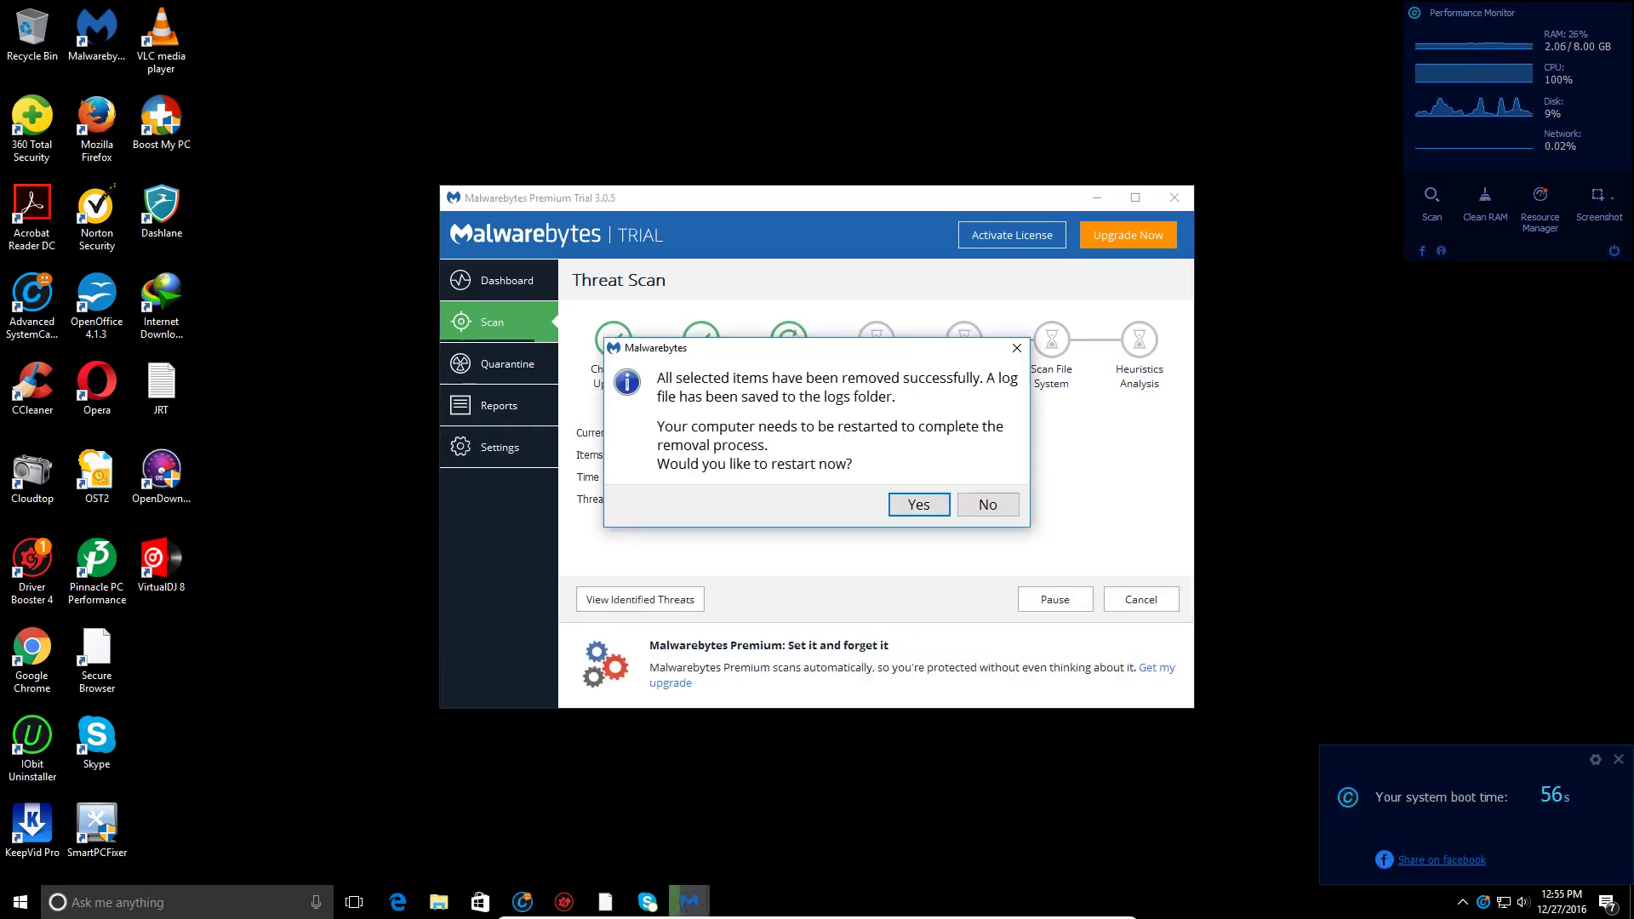
click(904, 506)
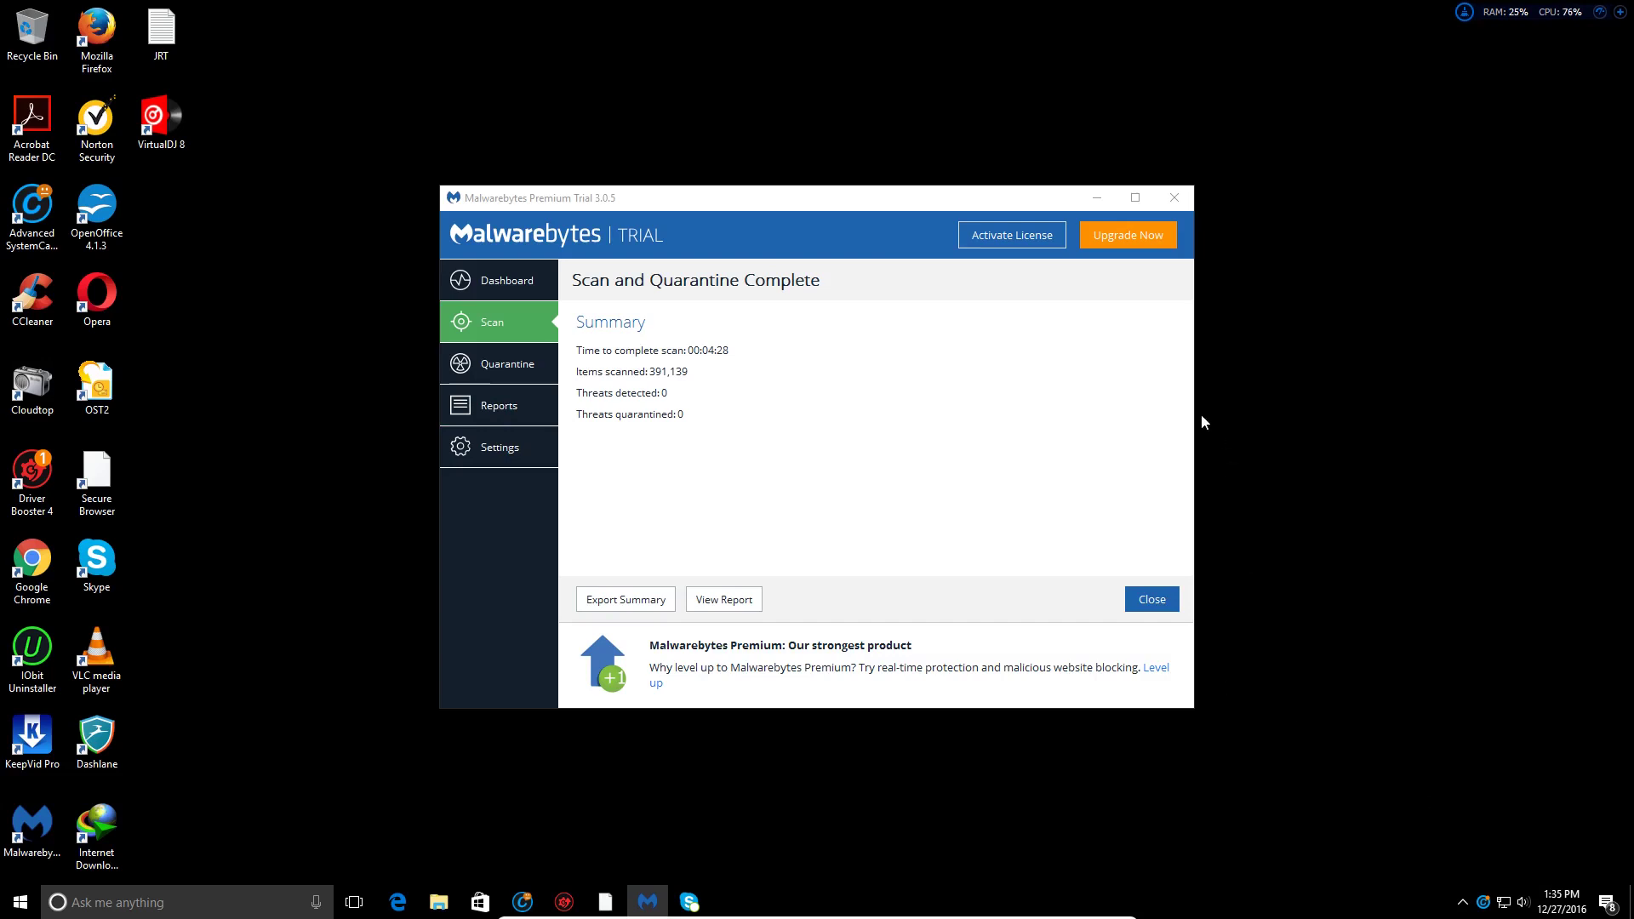
click(1156, 599)
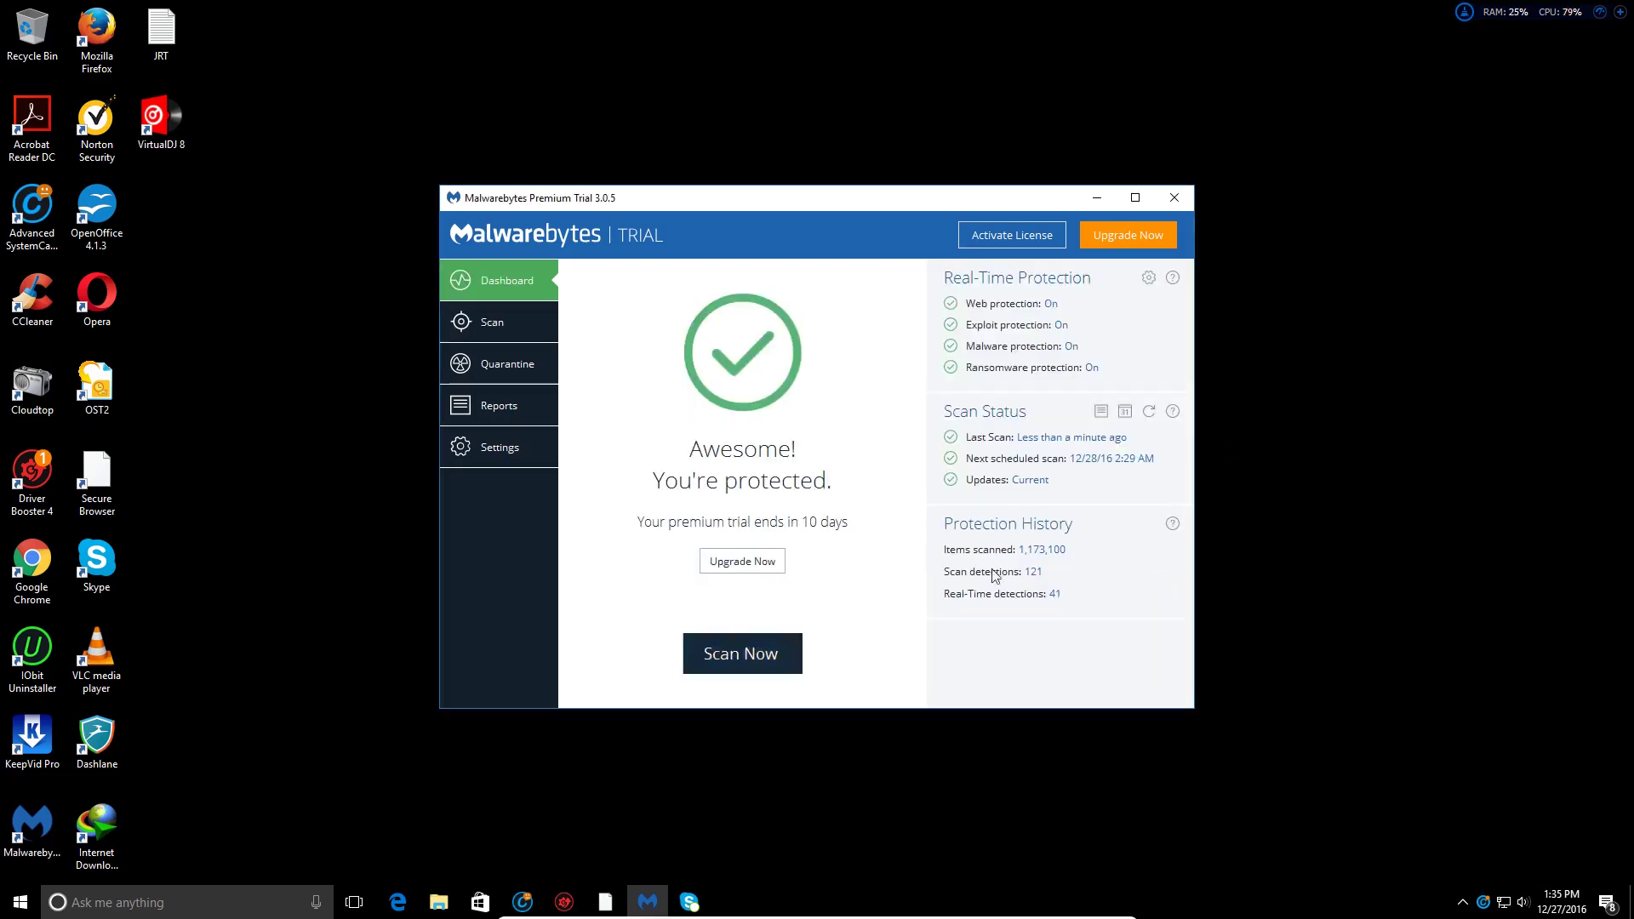
click(1174, 198)
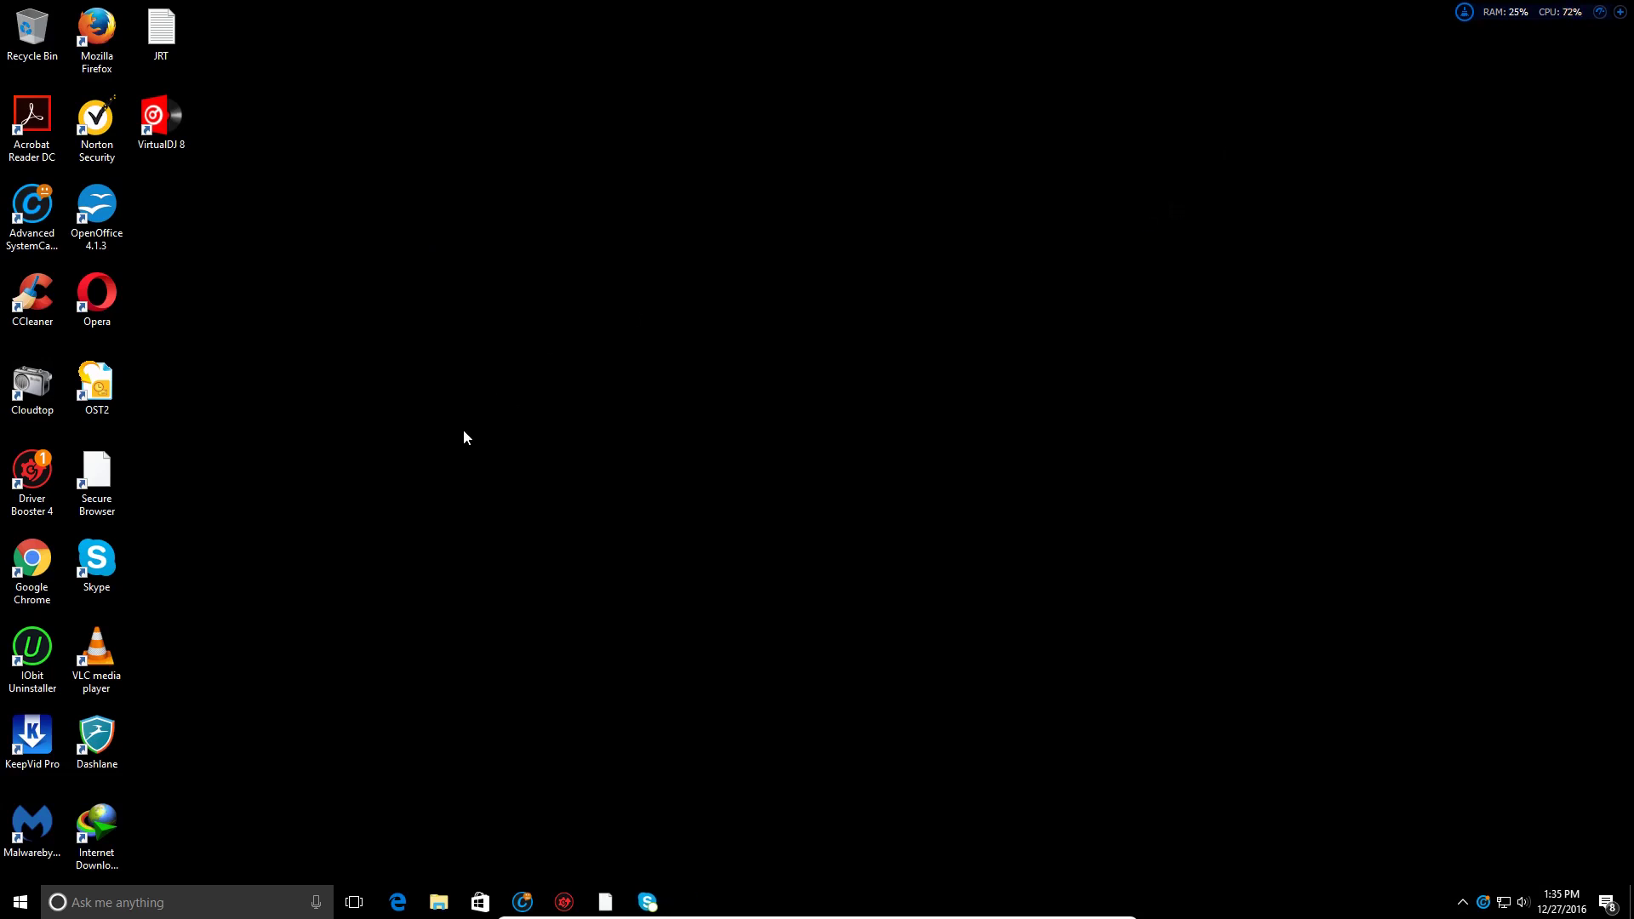
Step: Run appwiz.cpl from the Start menu search to list the 35 installed programs
click(1464, 899)
click(679, 659)
click(19, 902)
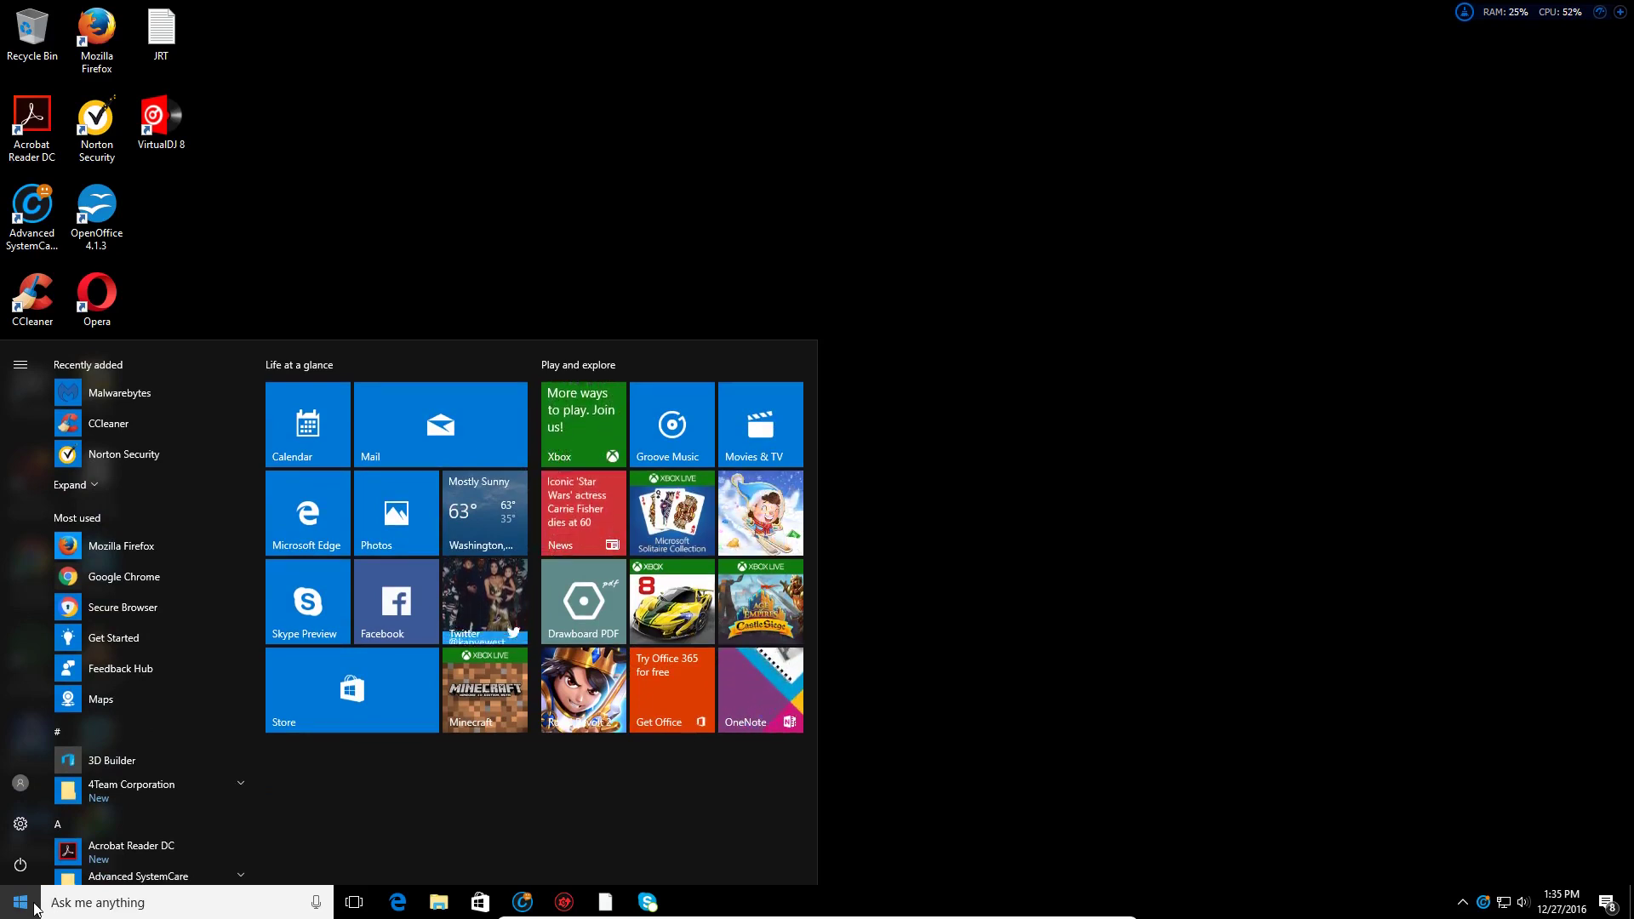
text(a)
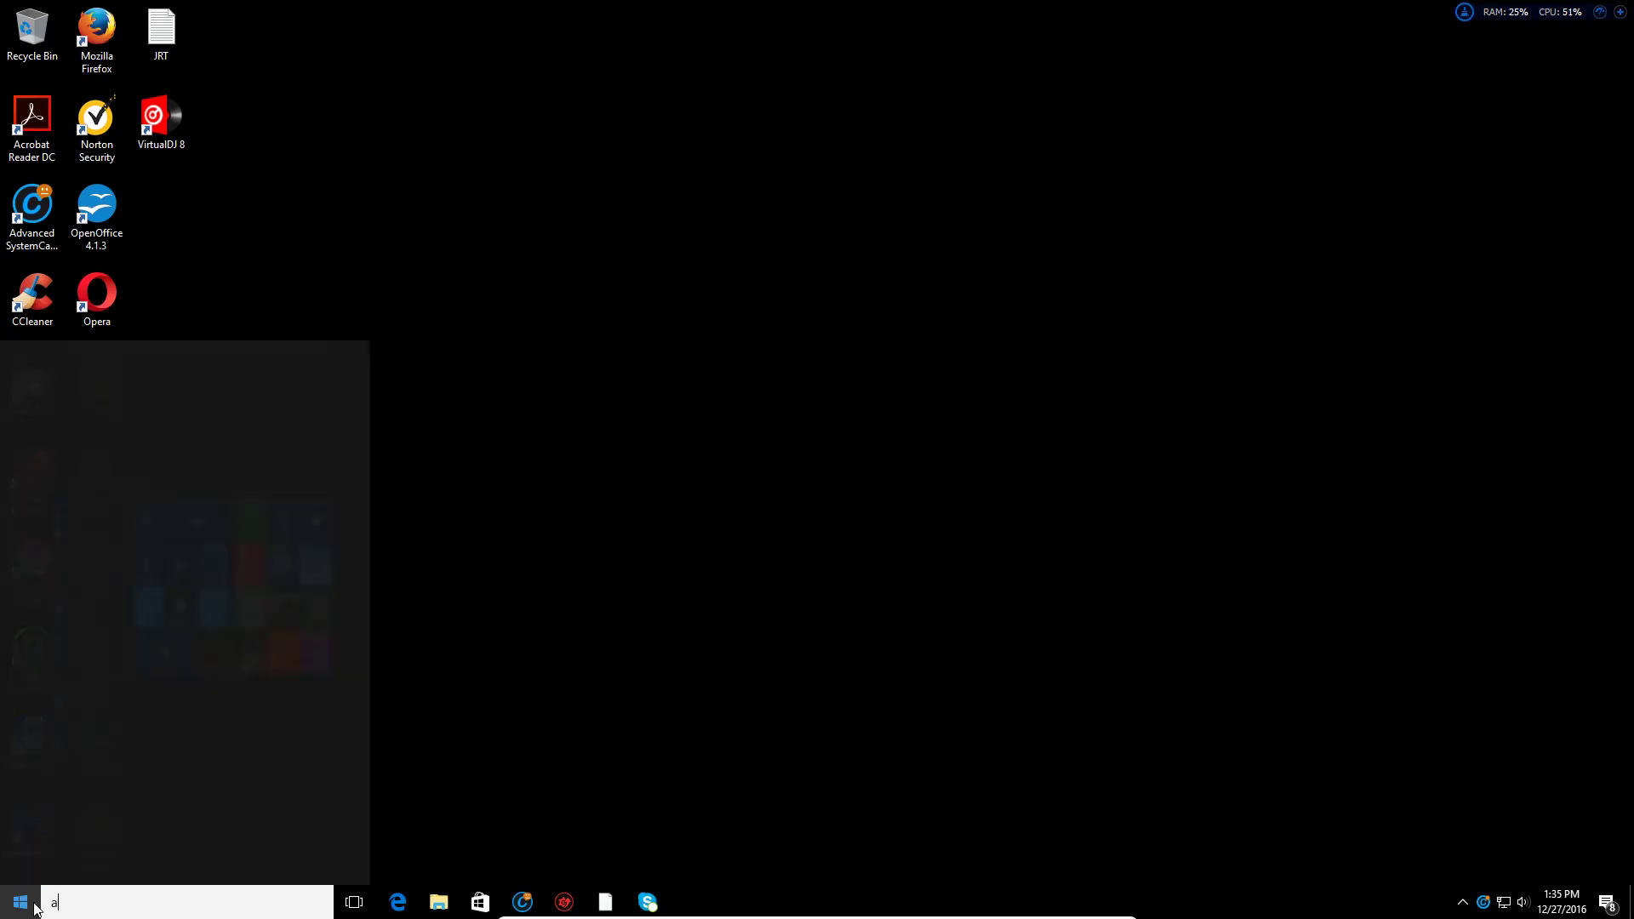
text(ppwi)
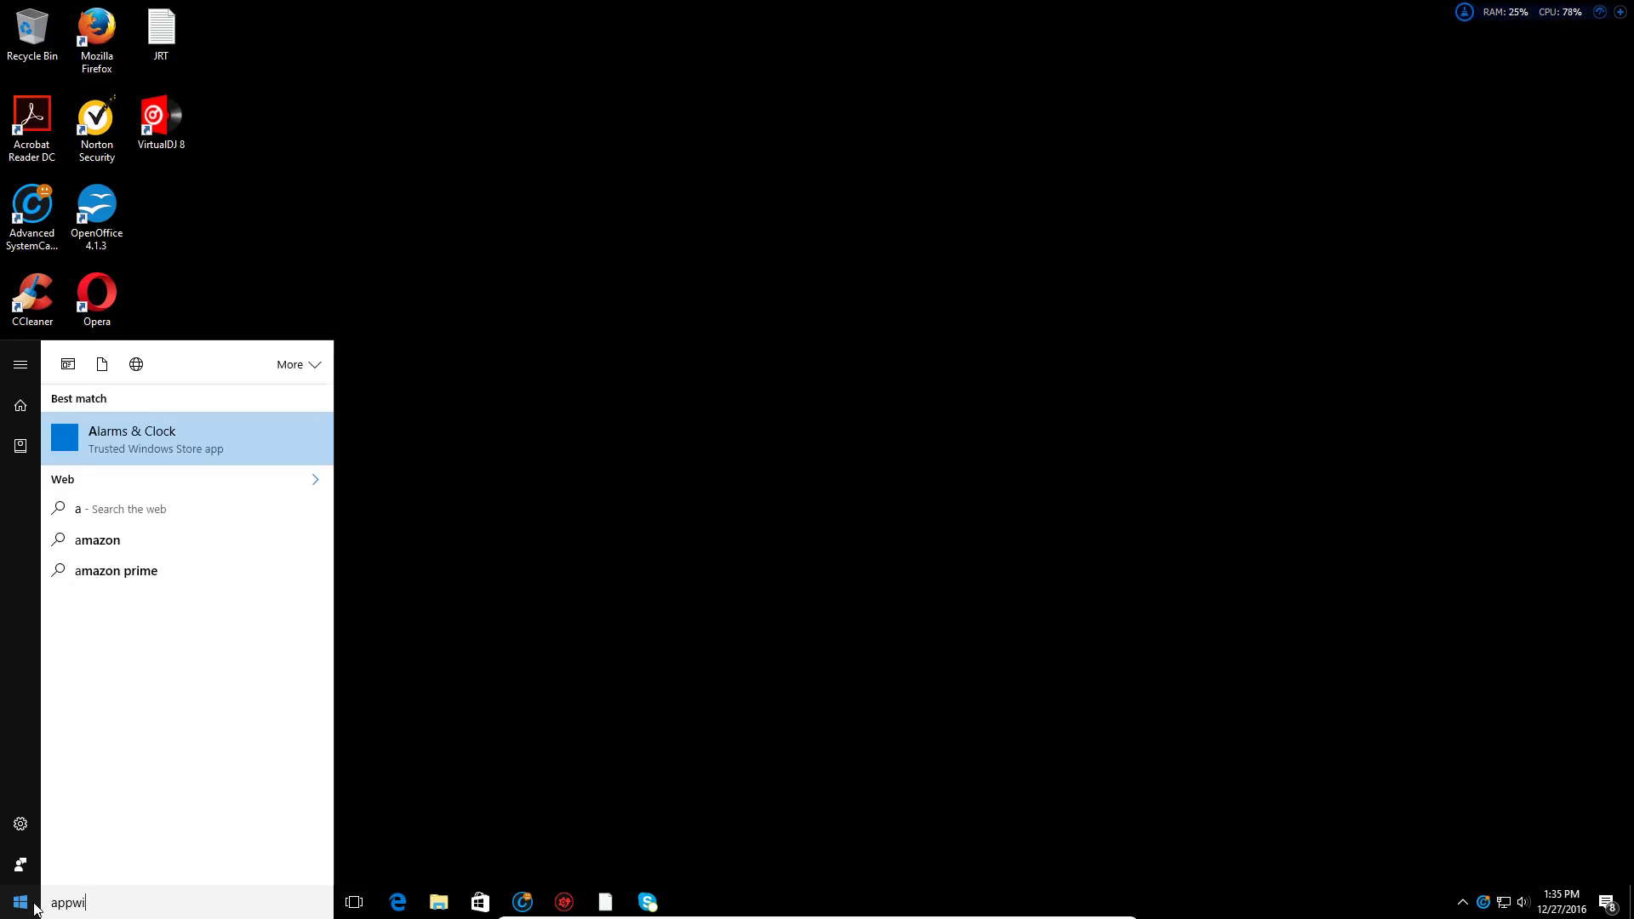
text(z.cpl)
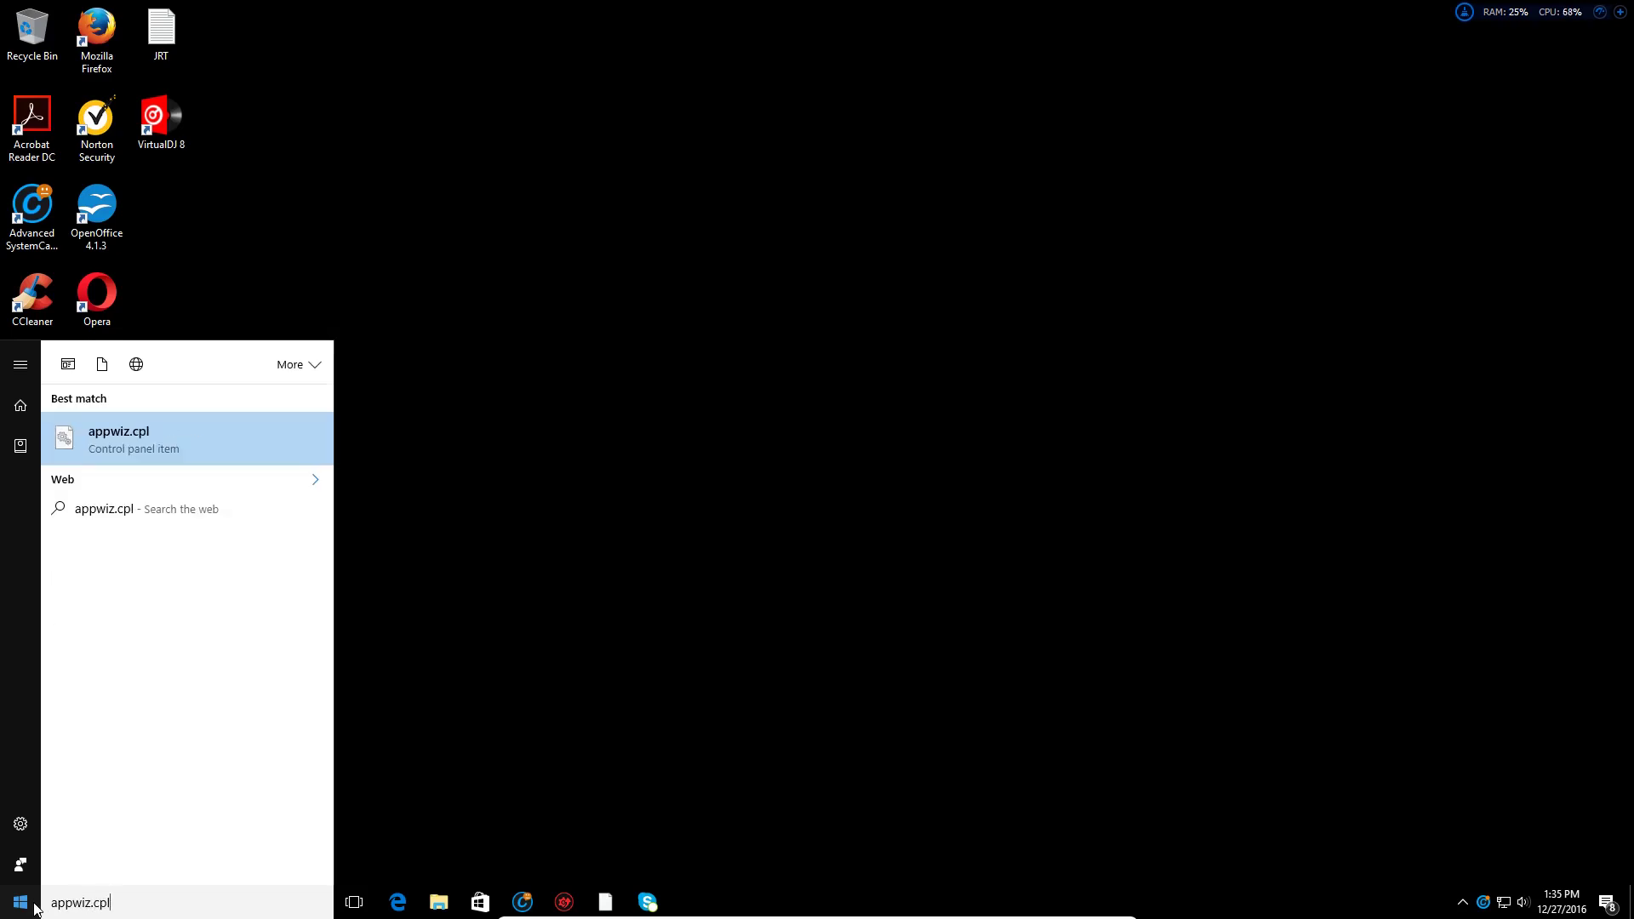
key(Return)
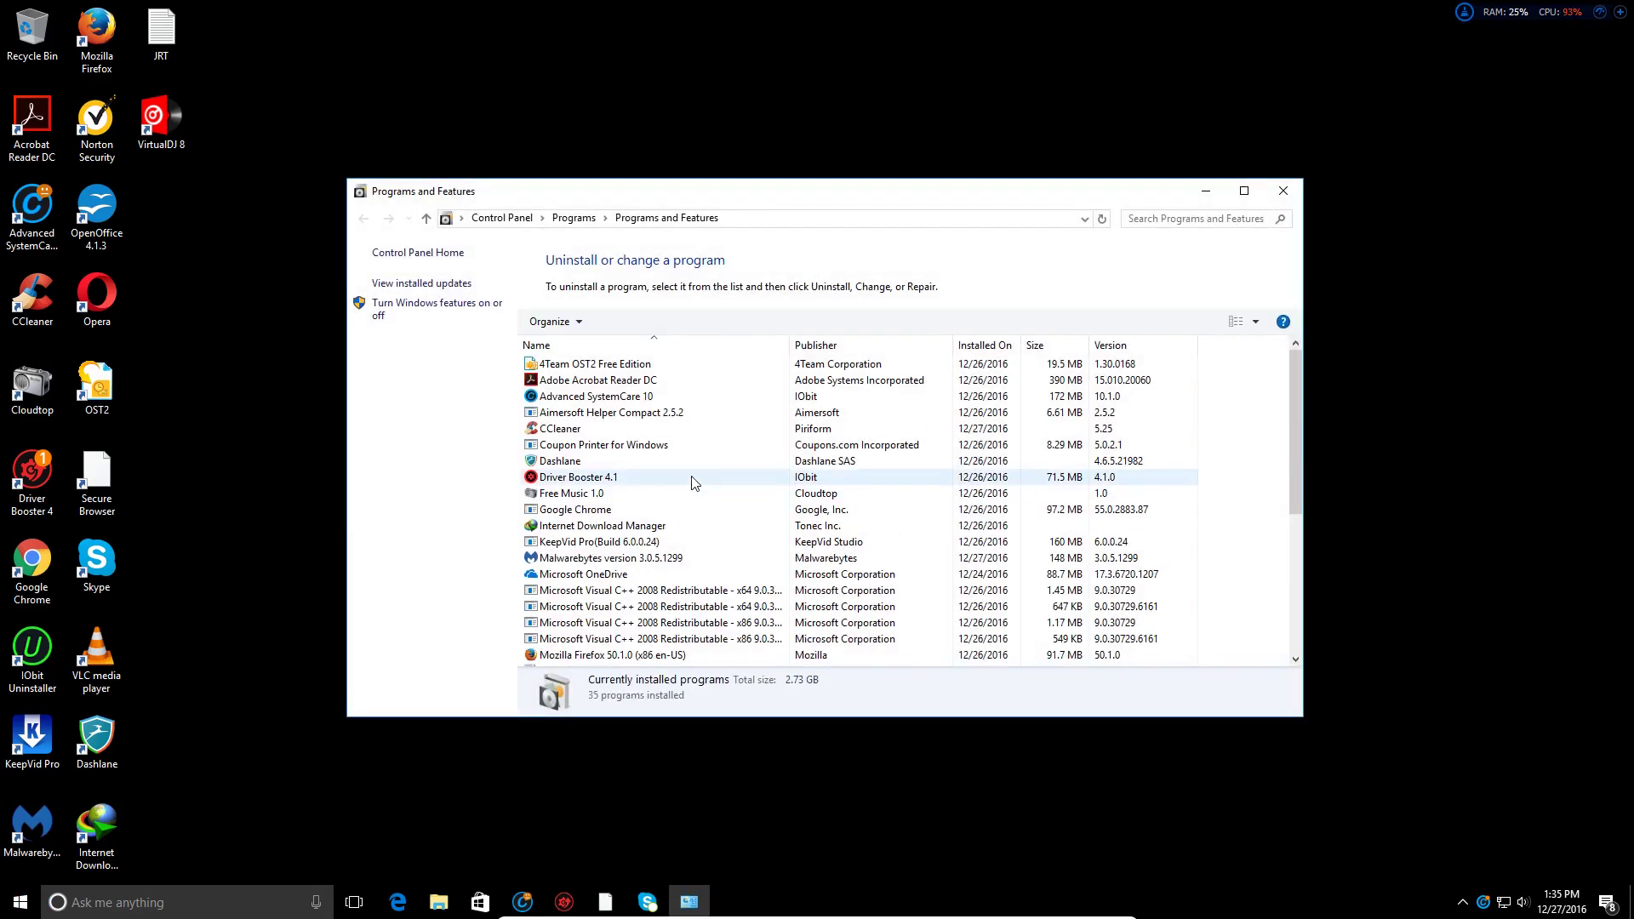
Step: Uninstall Dashlane, leaving 'Destroy personal data' unchecked
click(632, 397)
click(630, 419)
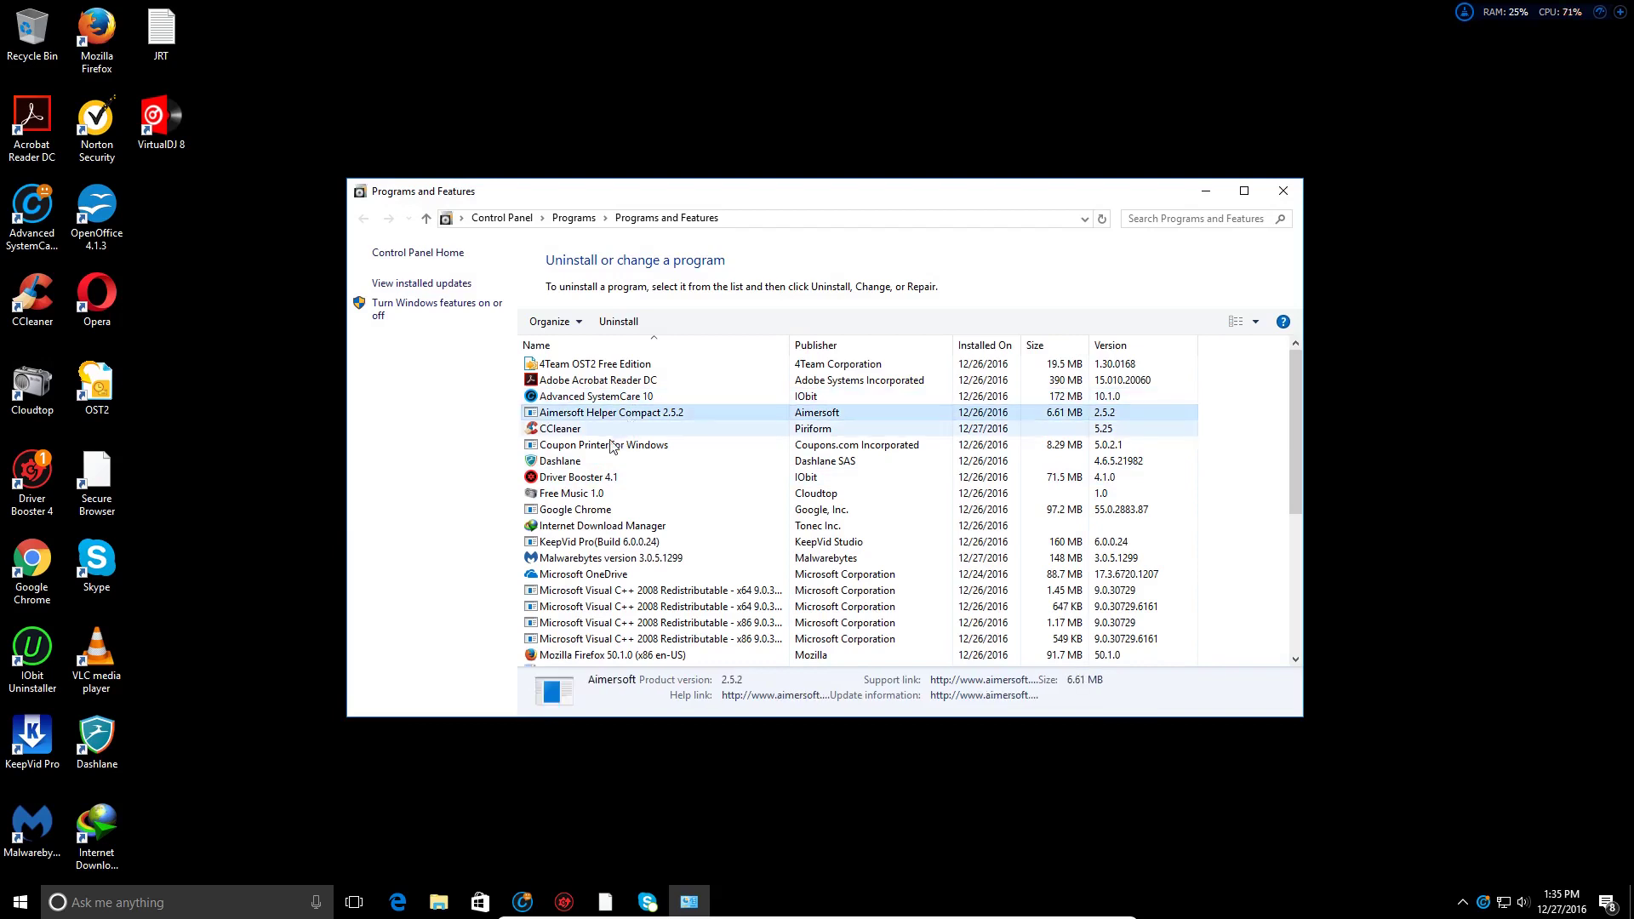
click(572, 464)
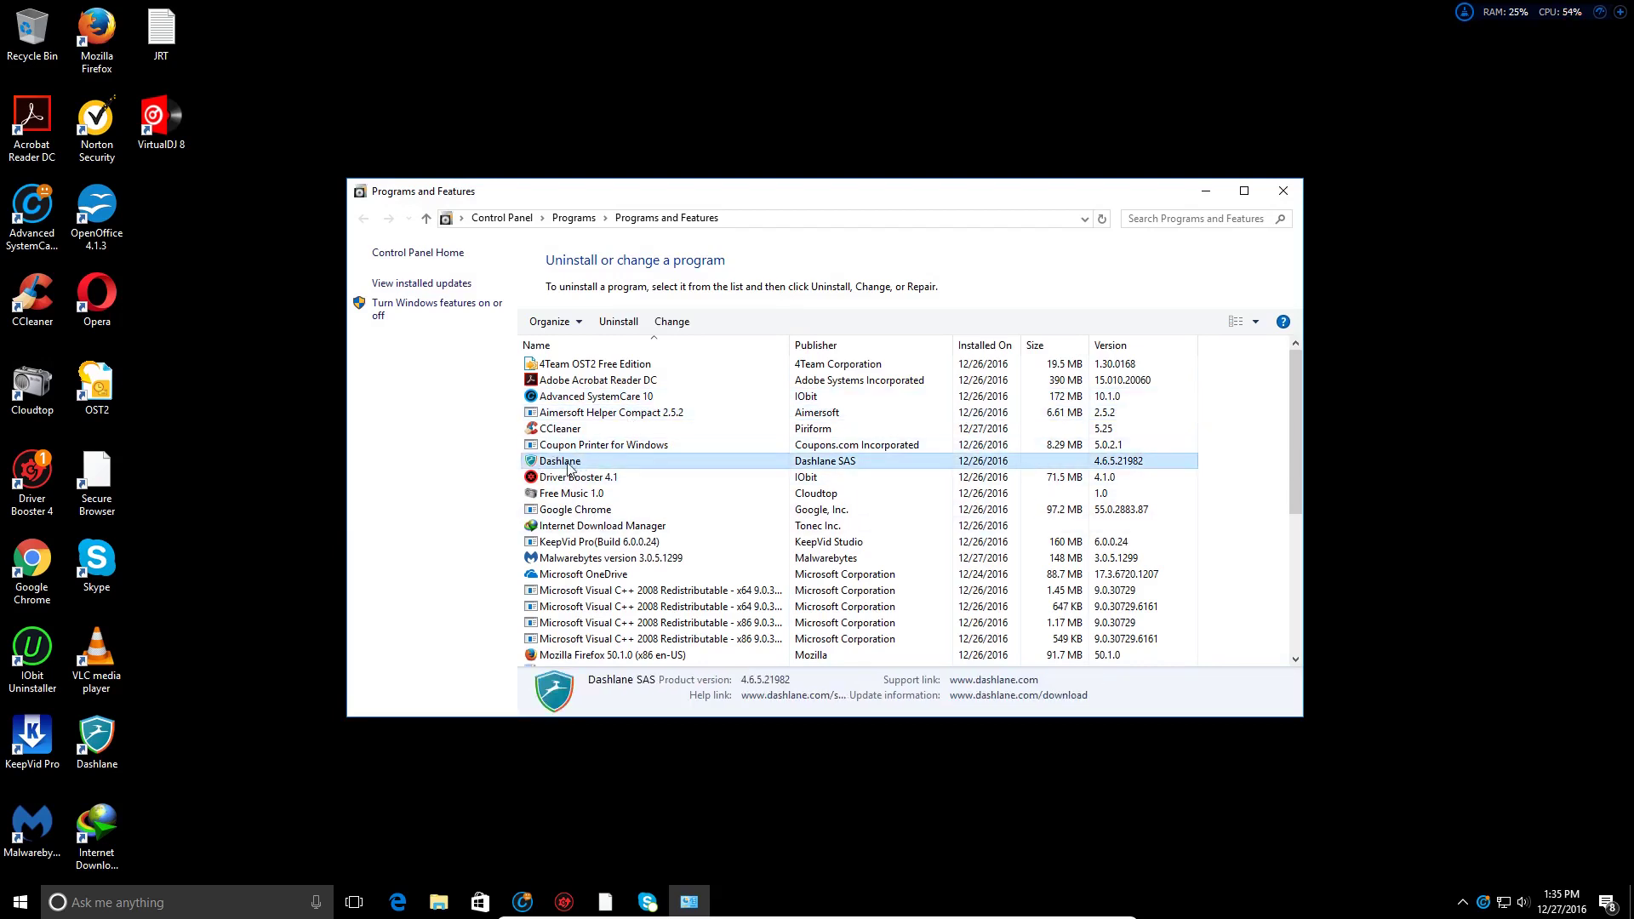
right_click(572, 466)
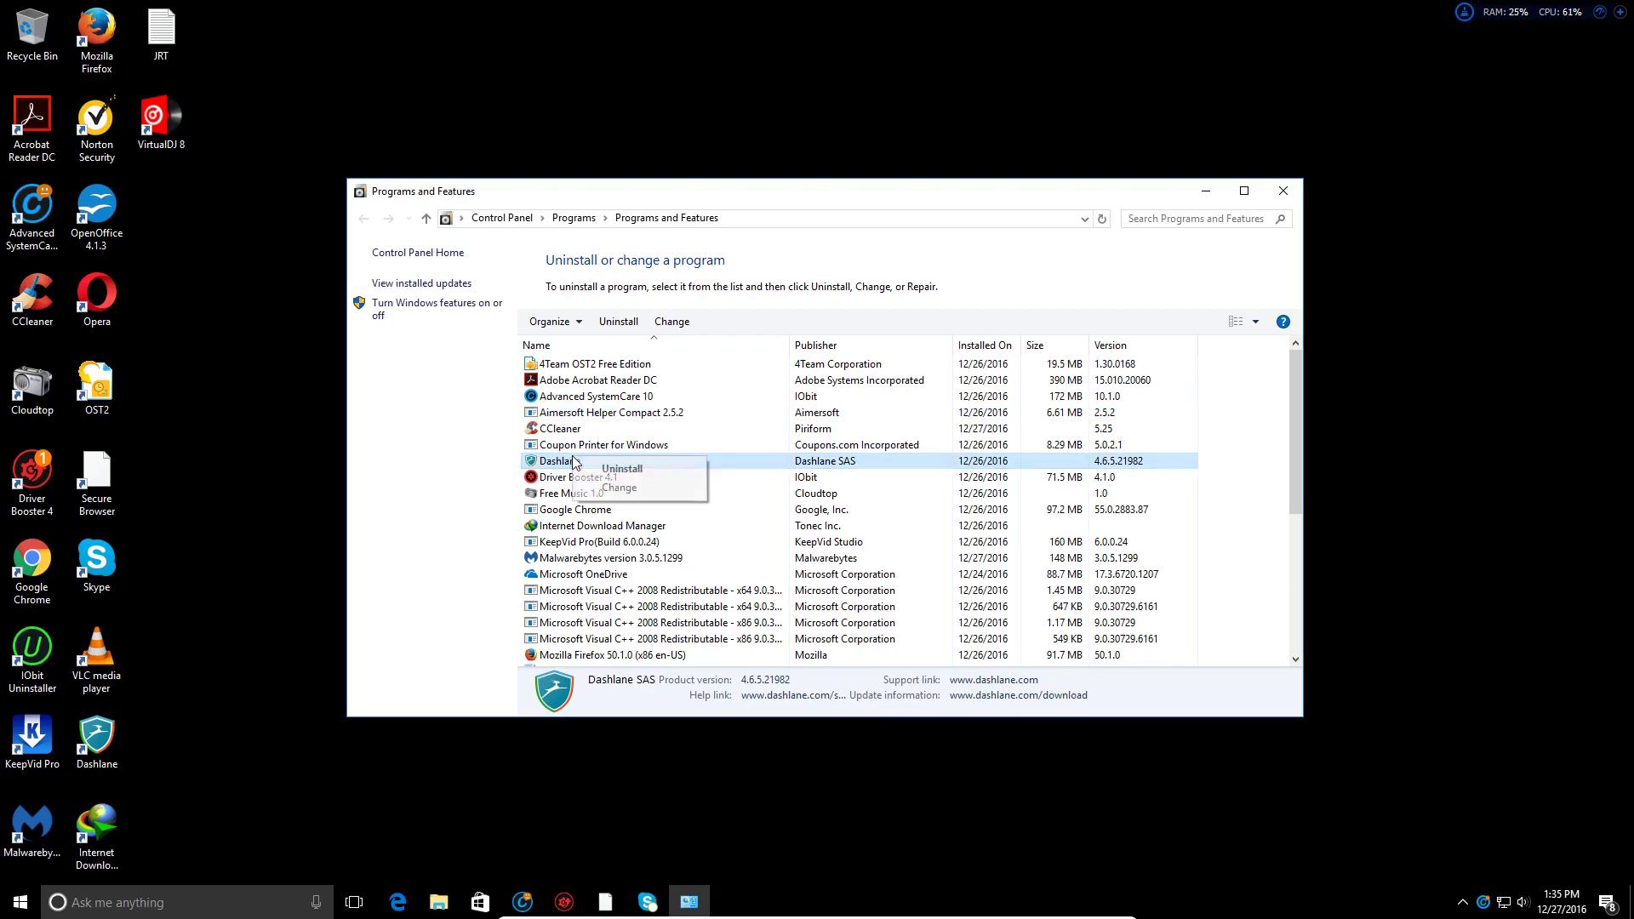
click(611, 470)
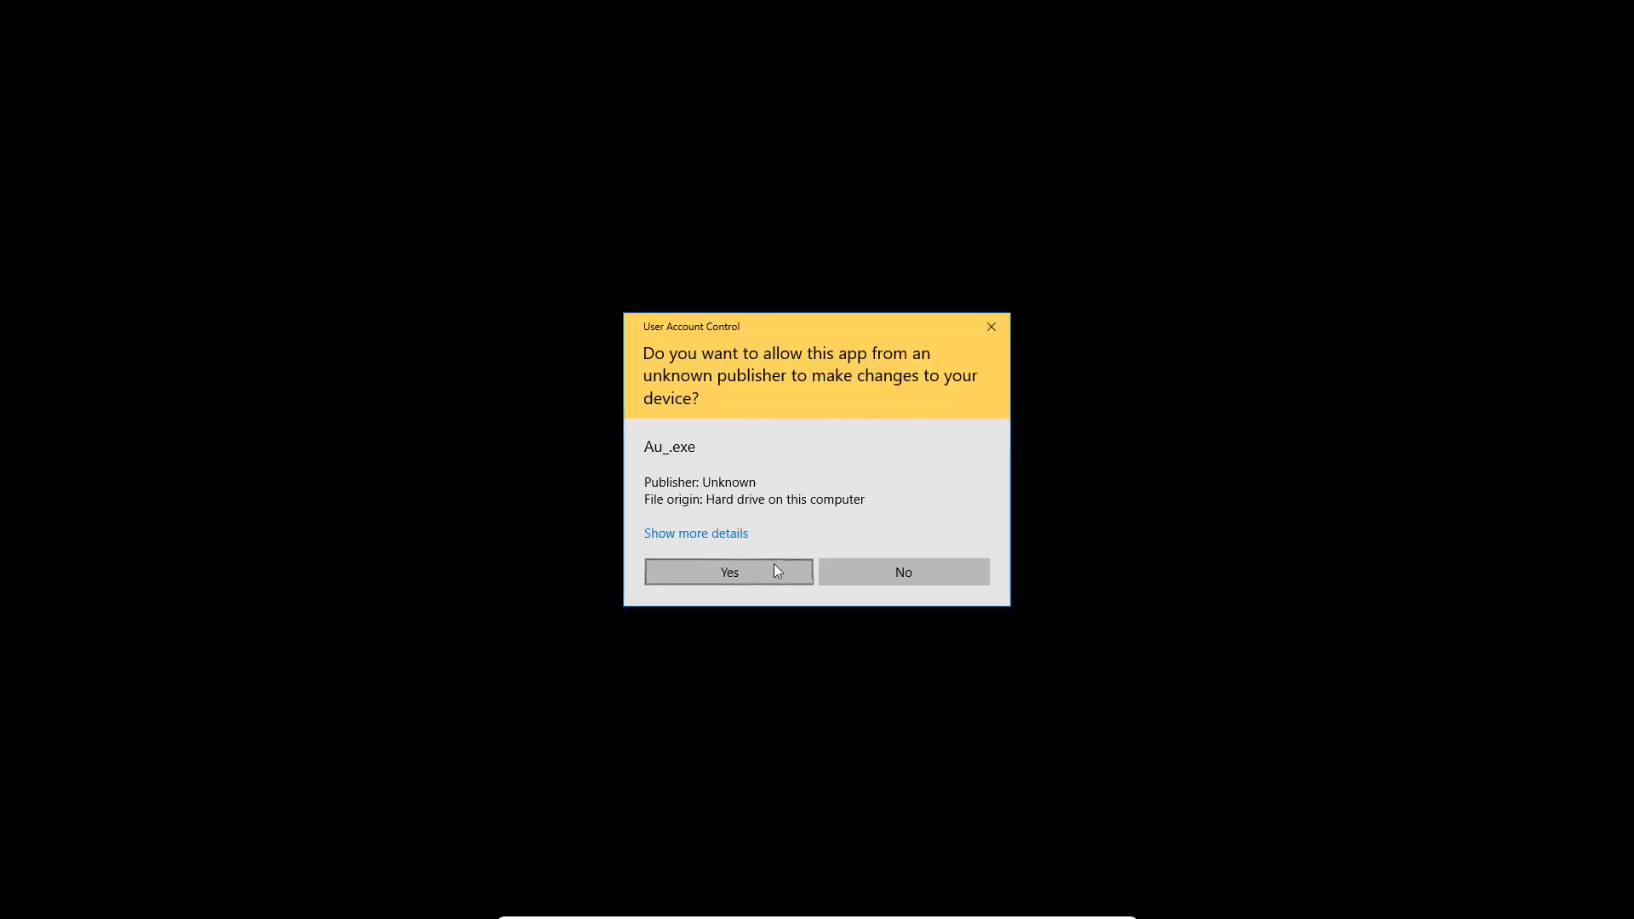
click(774, 563)
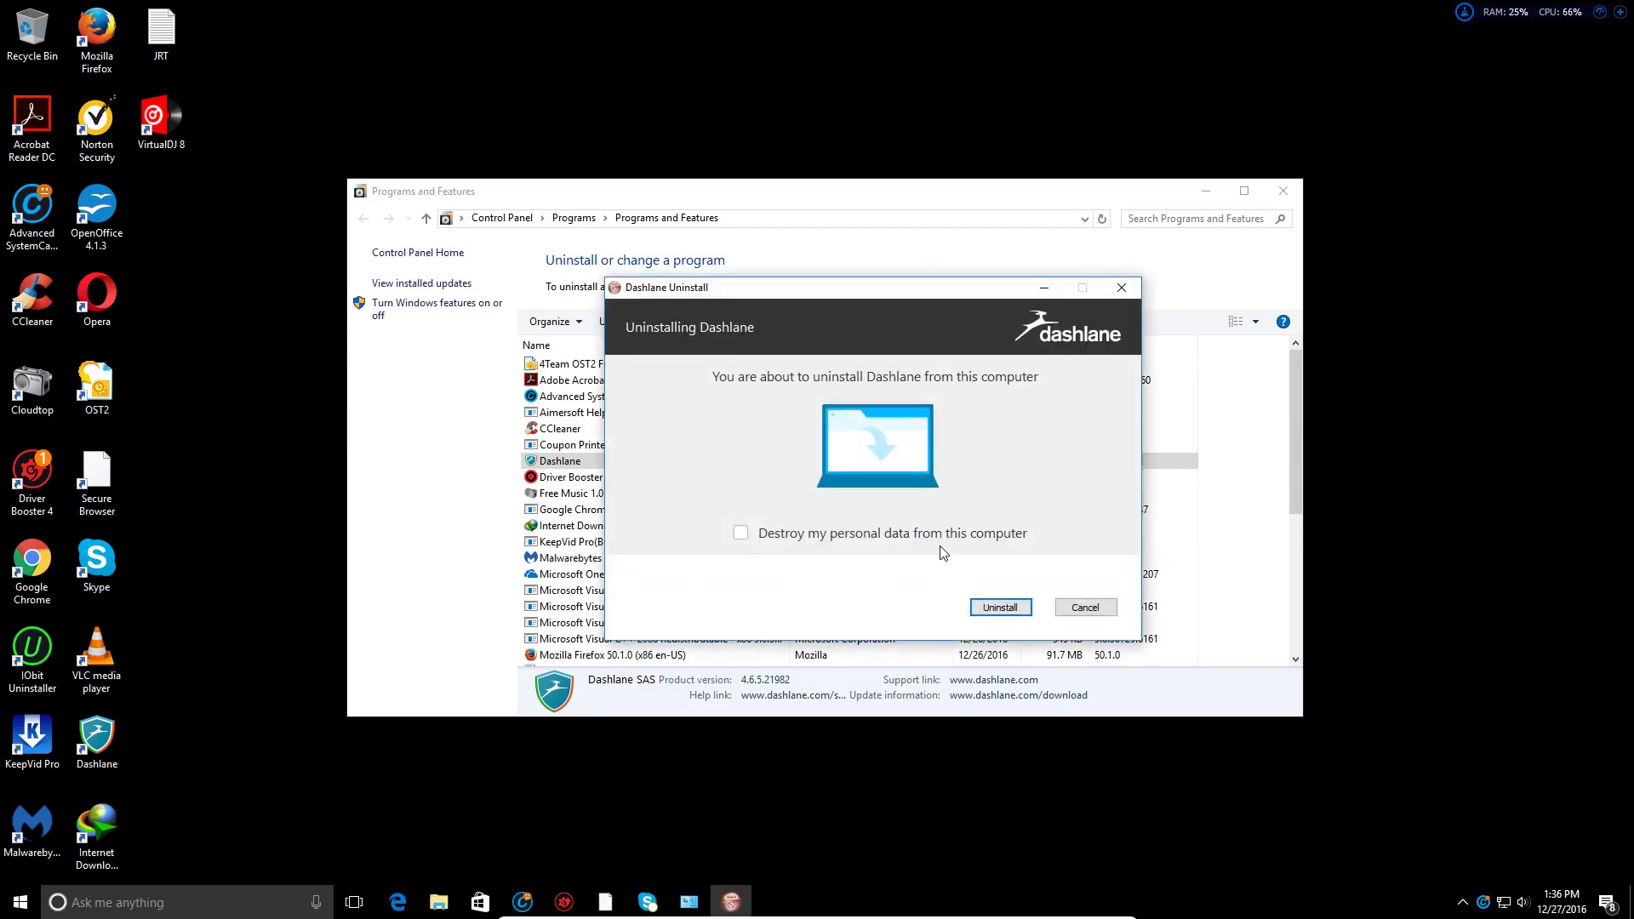
click(741, 533)
click(775, 541)
click(992, 610)
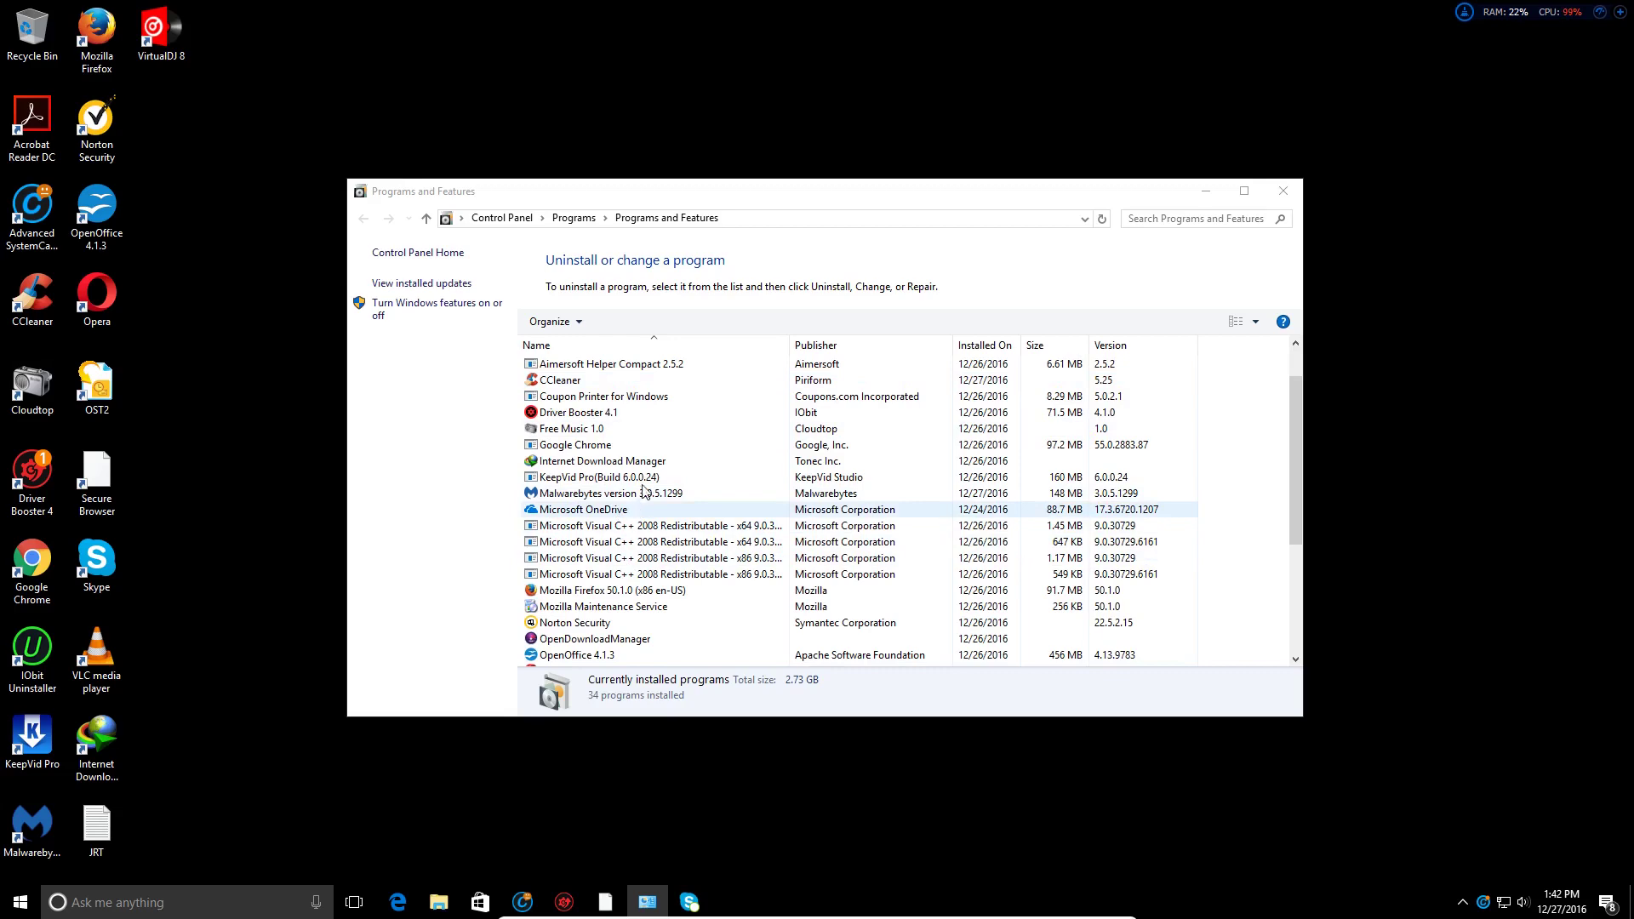
Step: Start uninstalling Norton Security from the programs list
click(579, 467)
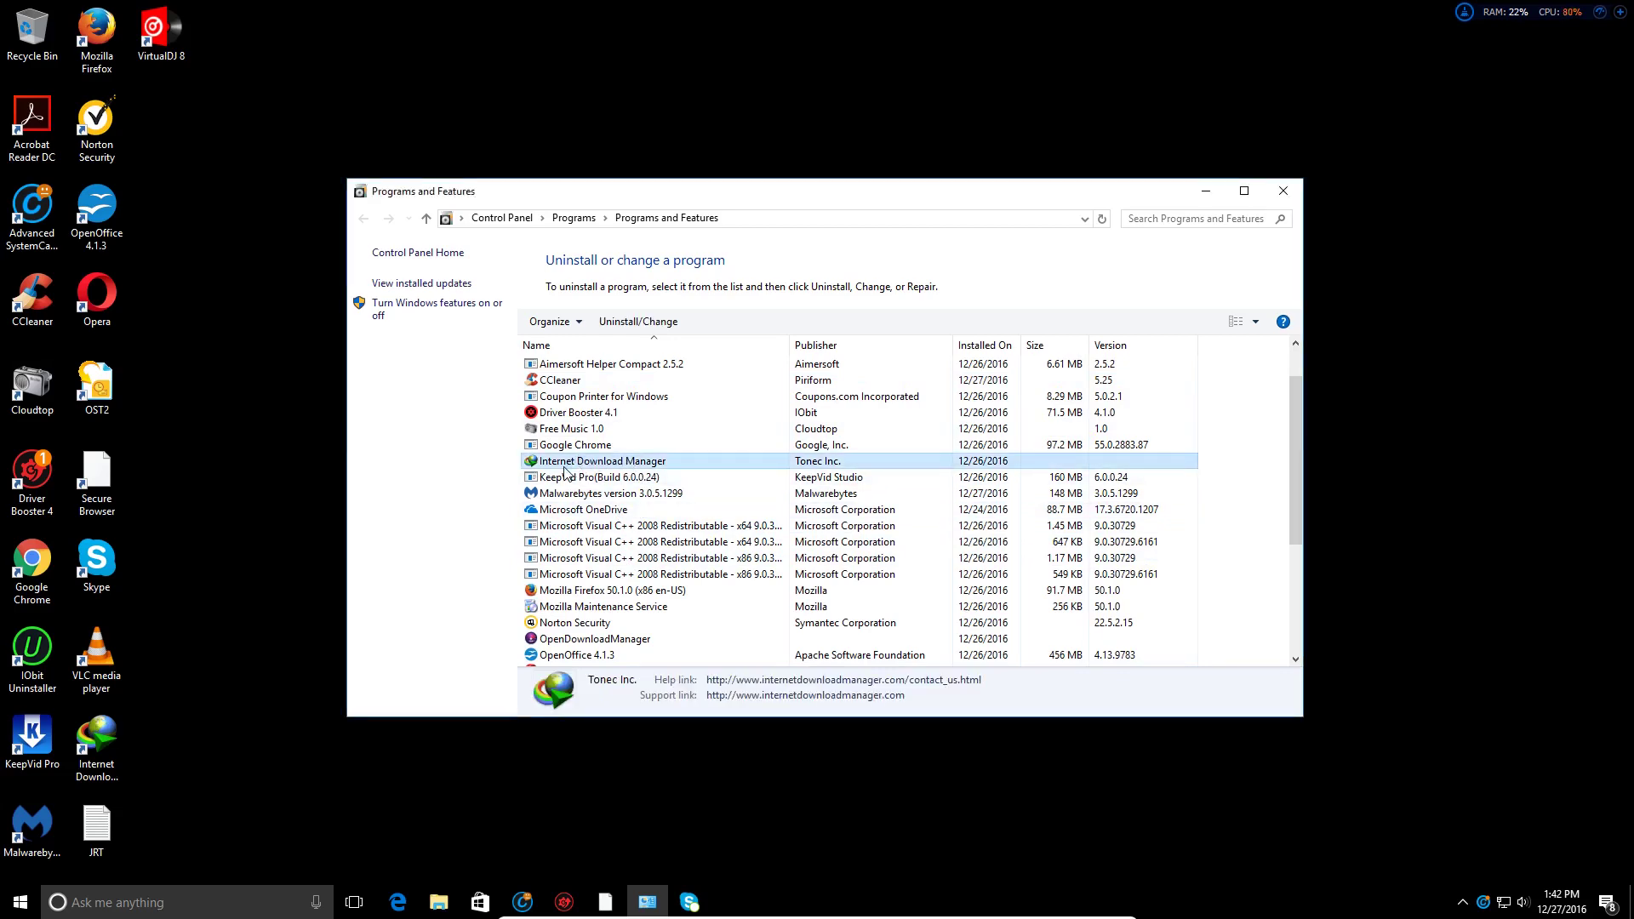
scroll(587, 511, down, 2)
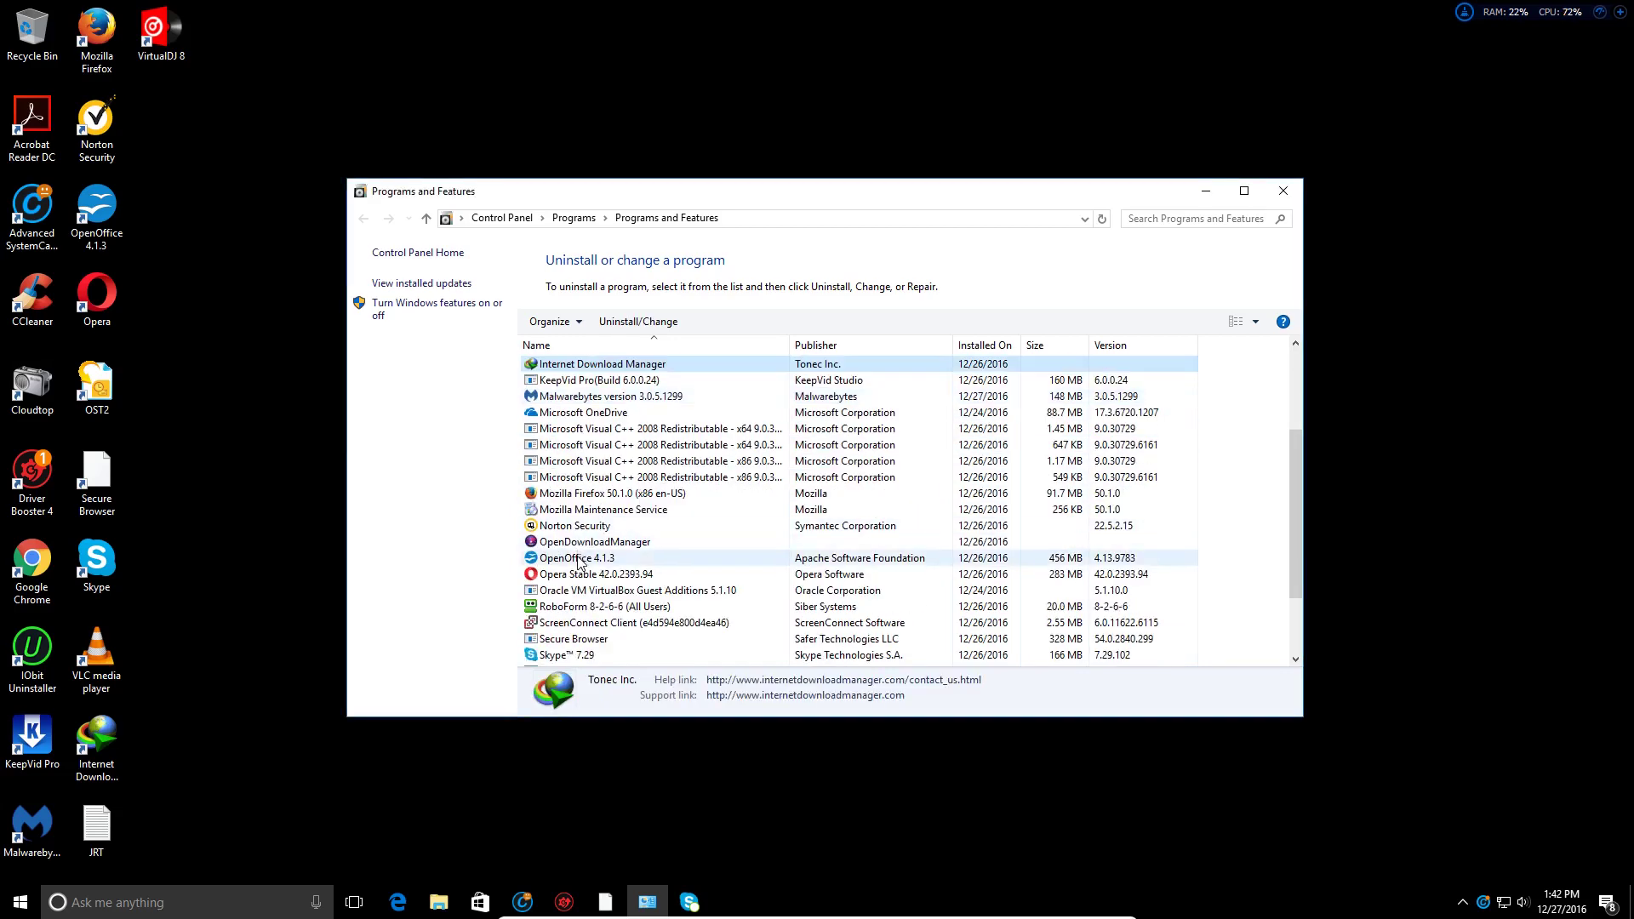
click(579, 560)
click(597, 546)
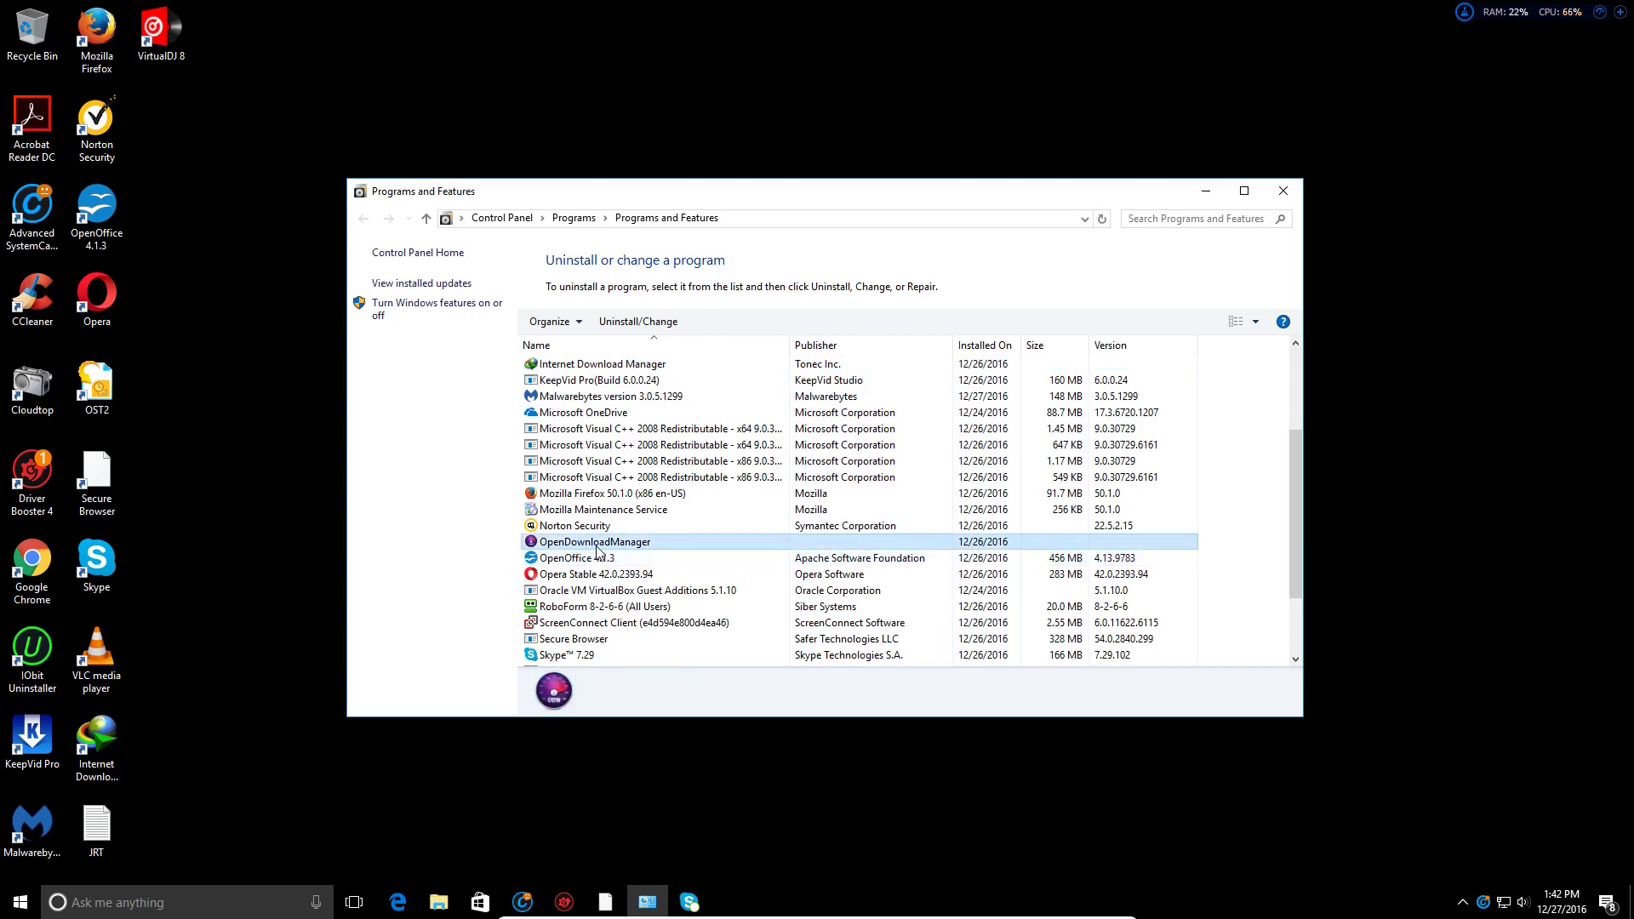
right_click(598, 548)
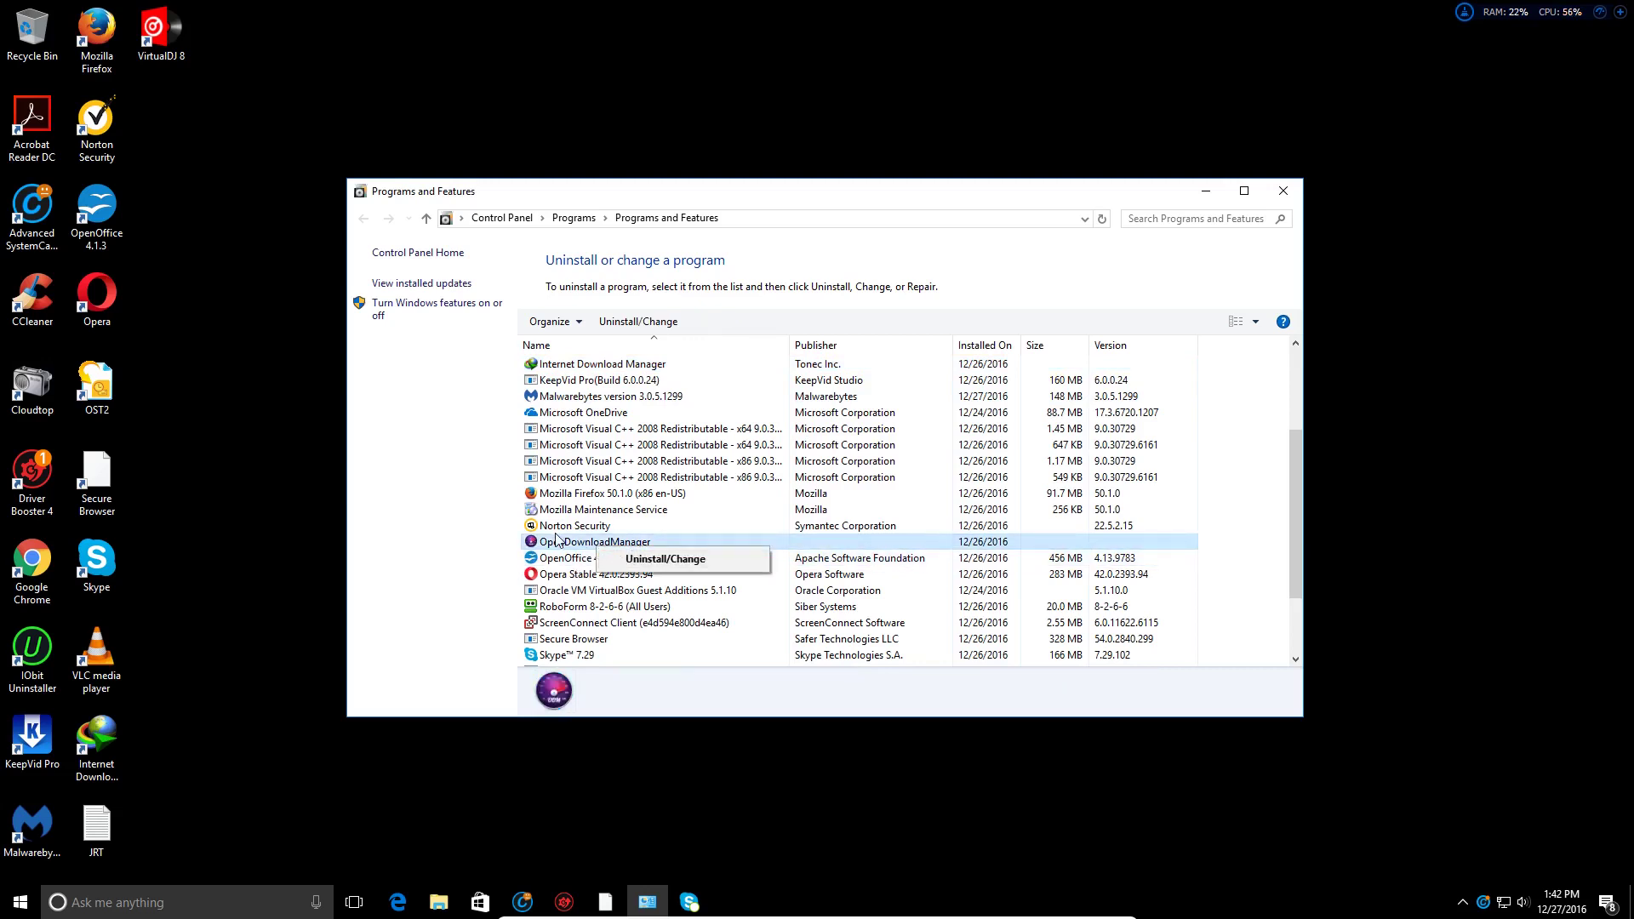
click(557, 527)
right_click(555, 529)
click(592, 549)
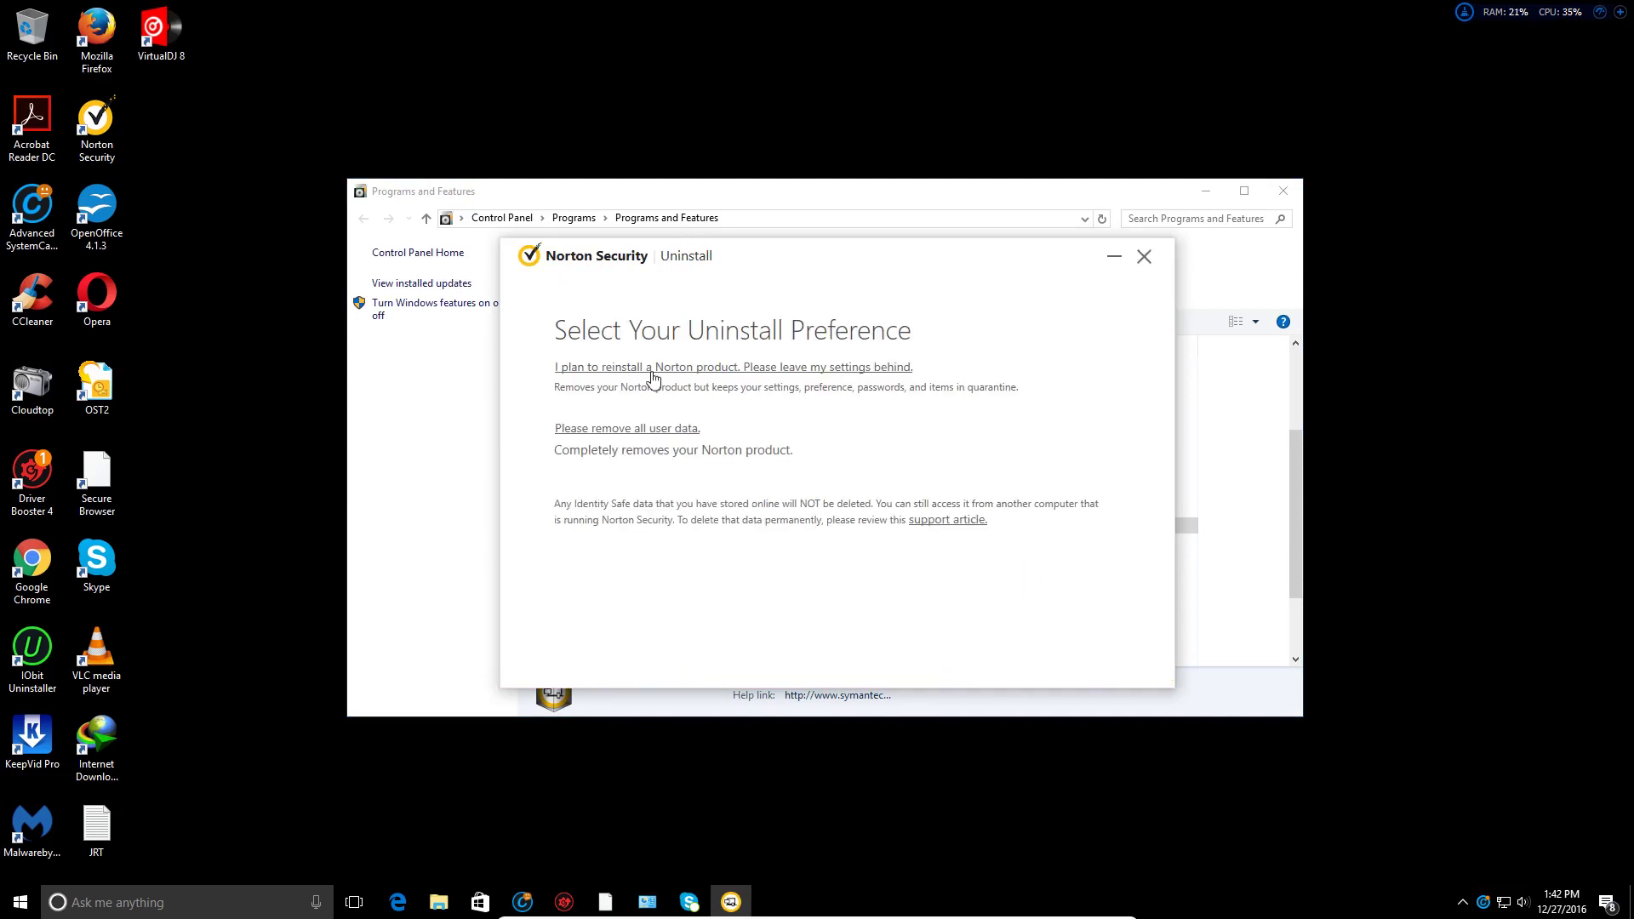
Step: Remove Norton Security with all its user data and finish the uninstaller
click(630, 429)
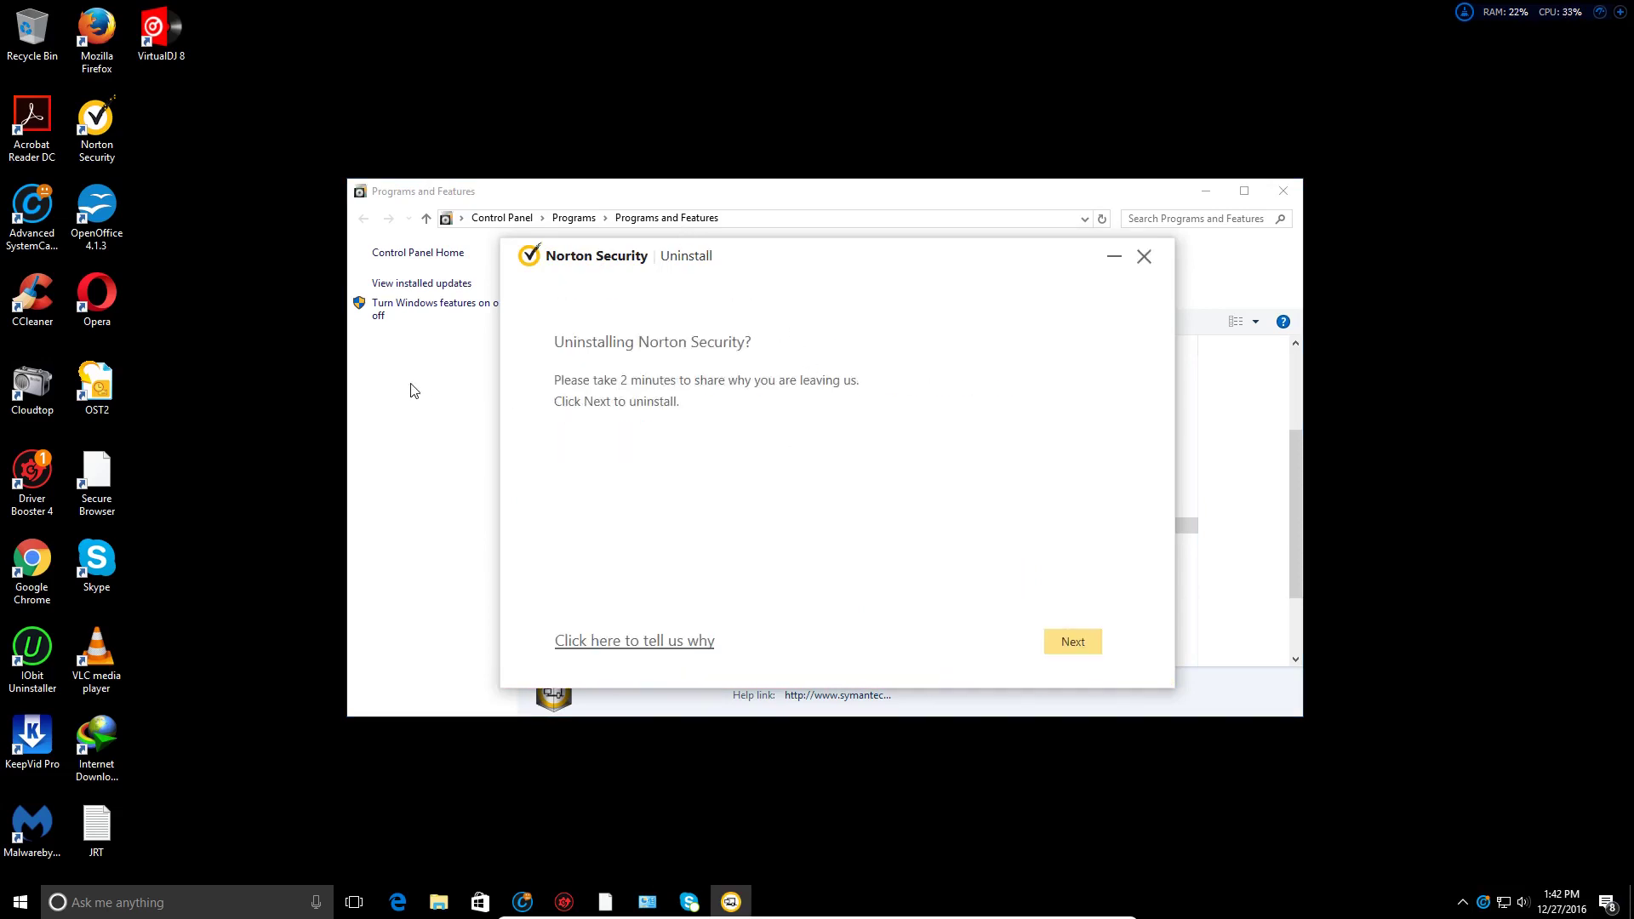
key(Return)
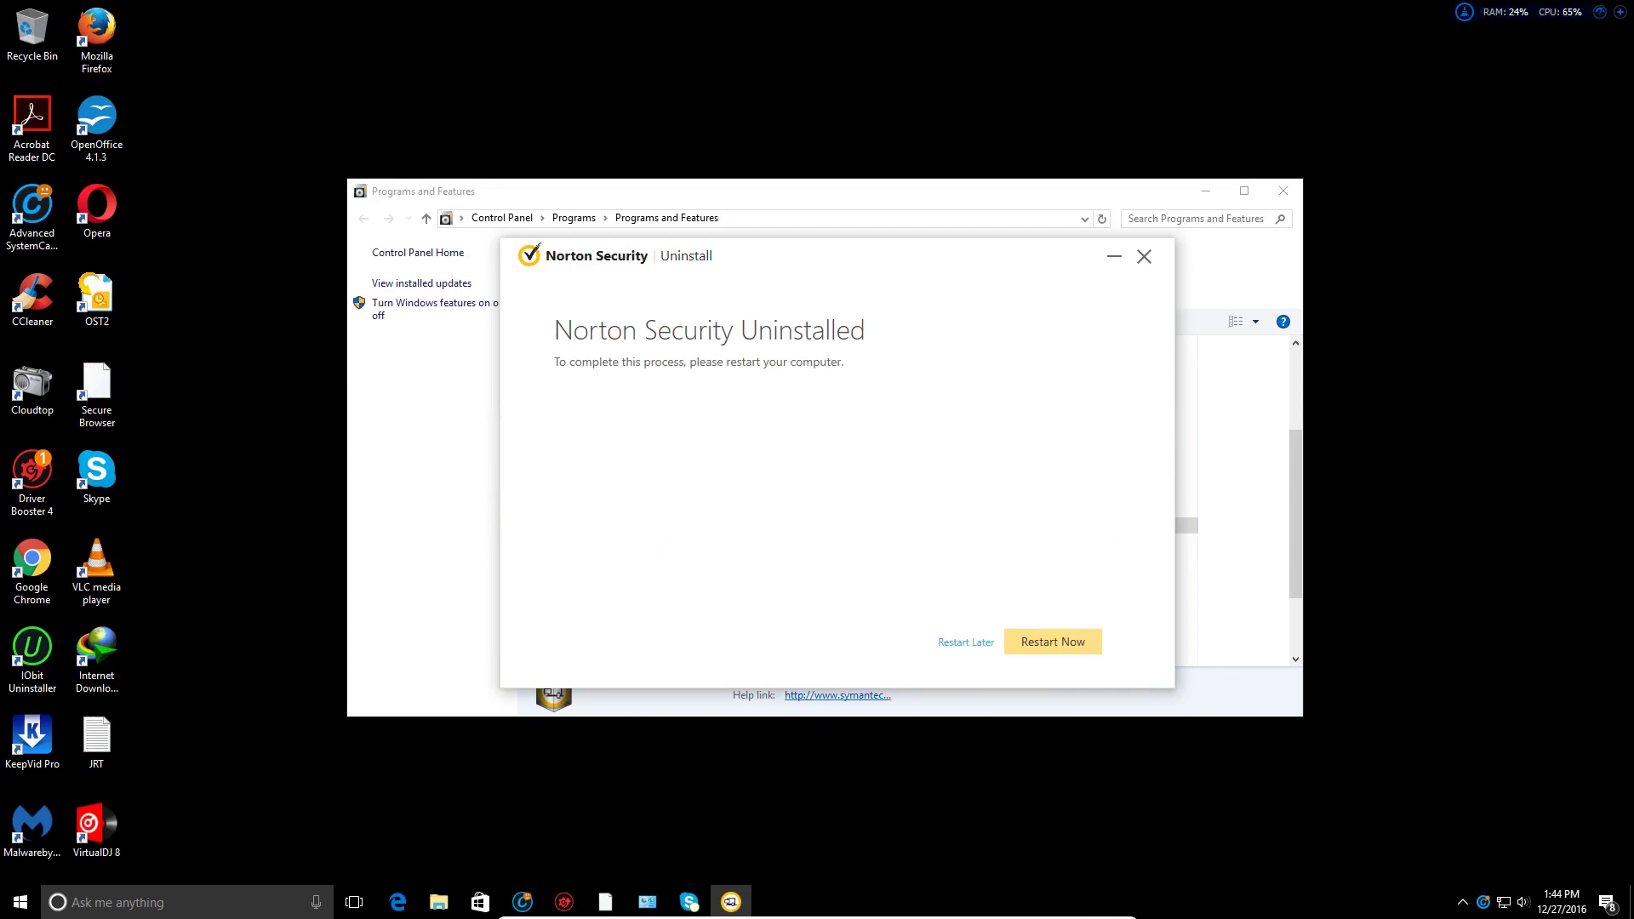
click(1058, 653)
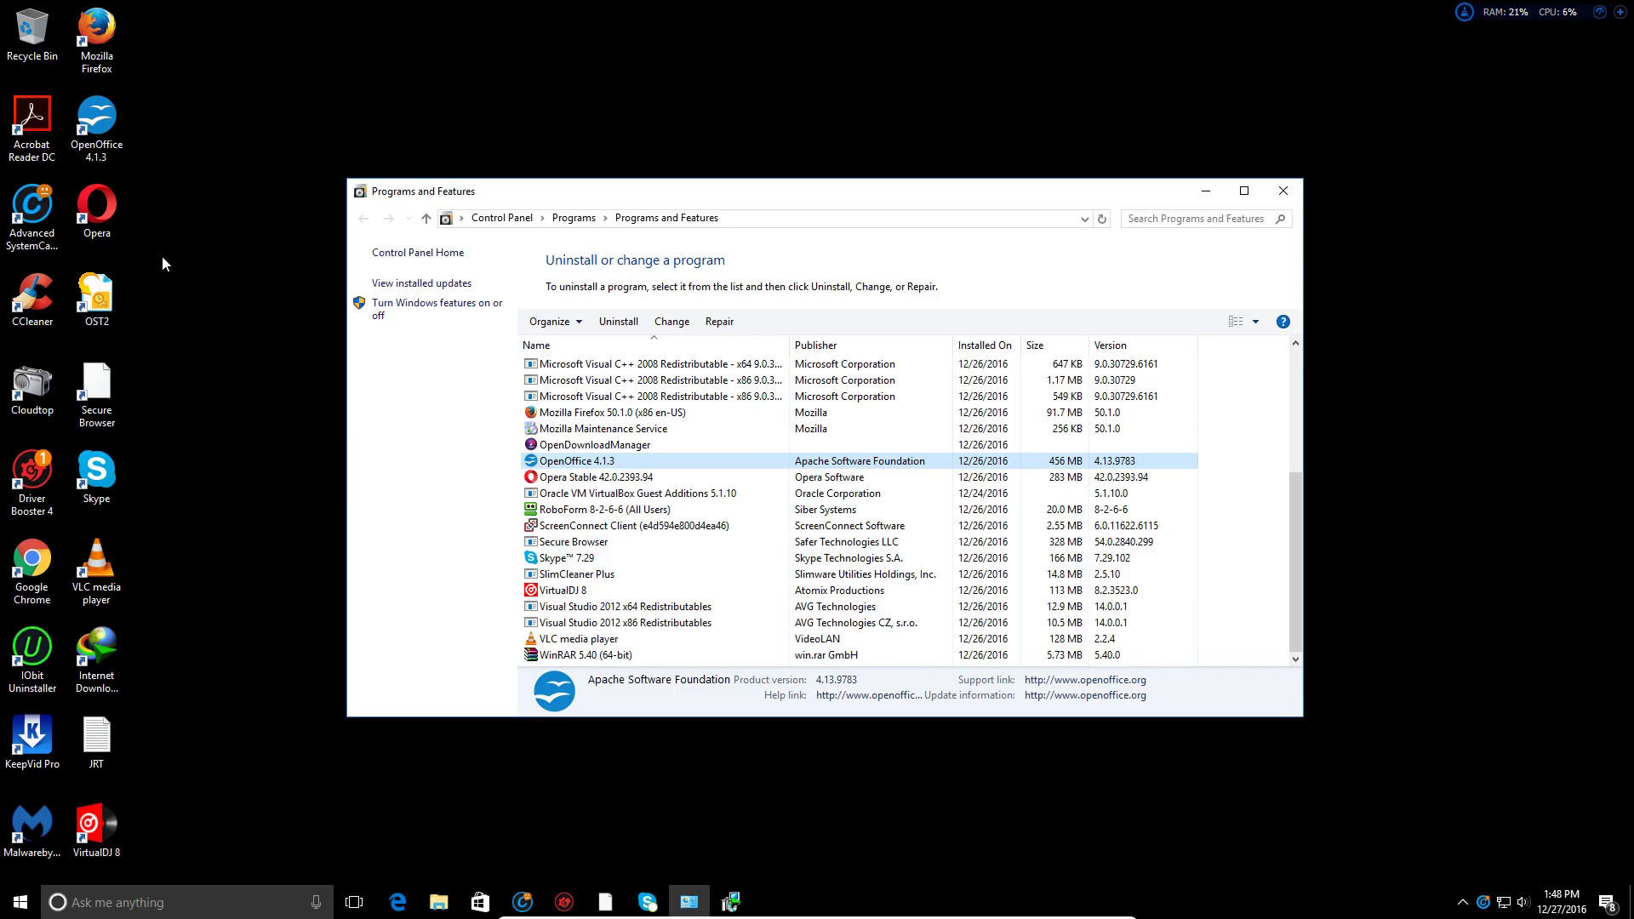
Step: Launch Chrome maximized and reset all its settings to defaults
double_click(42, 558)
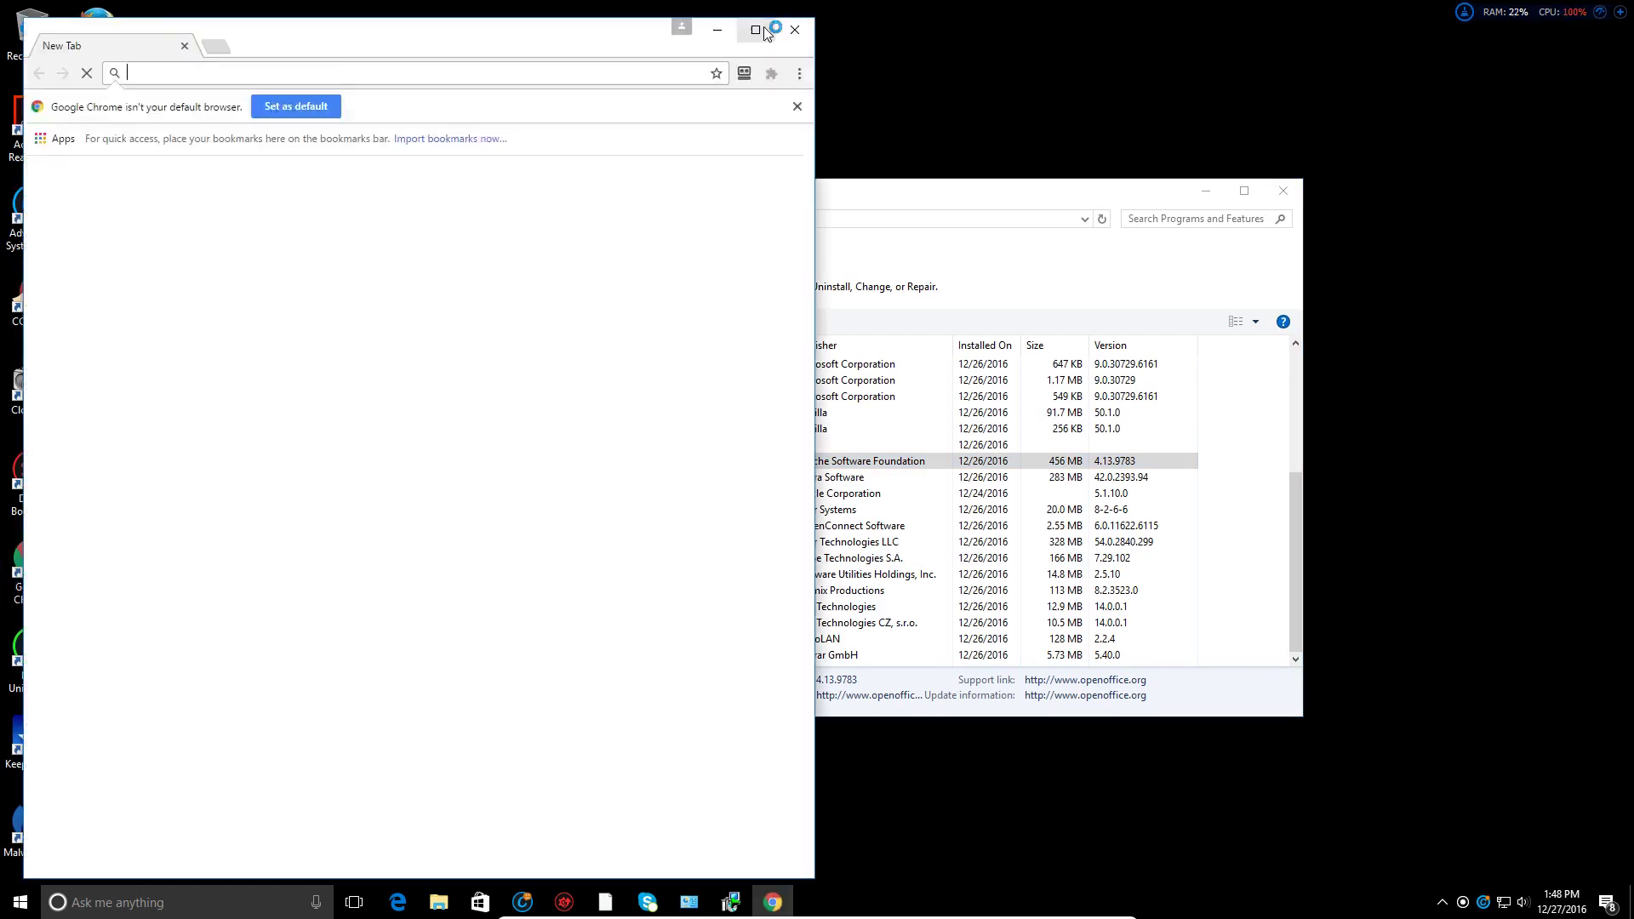
click(771, 26)
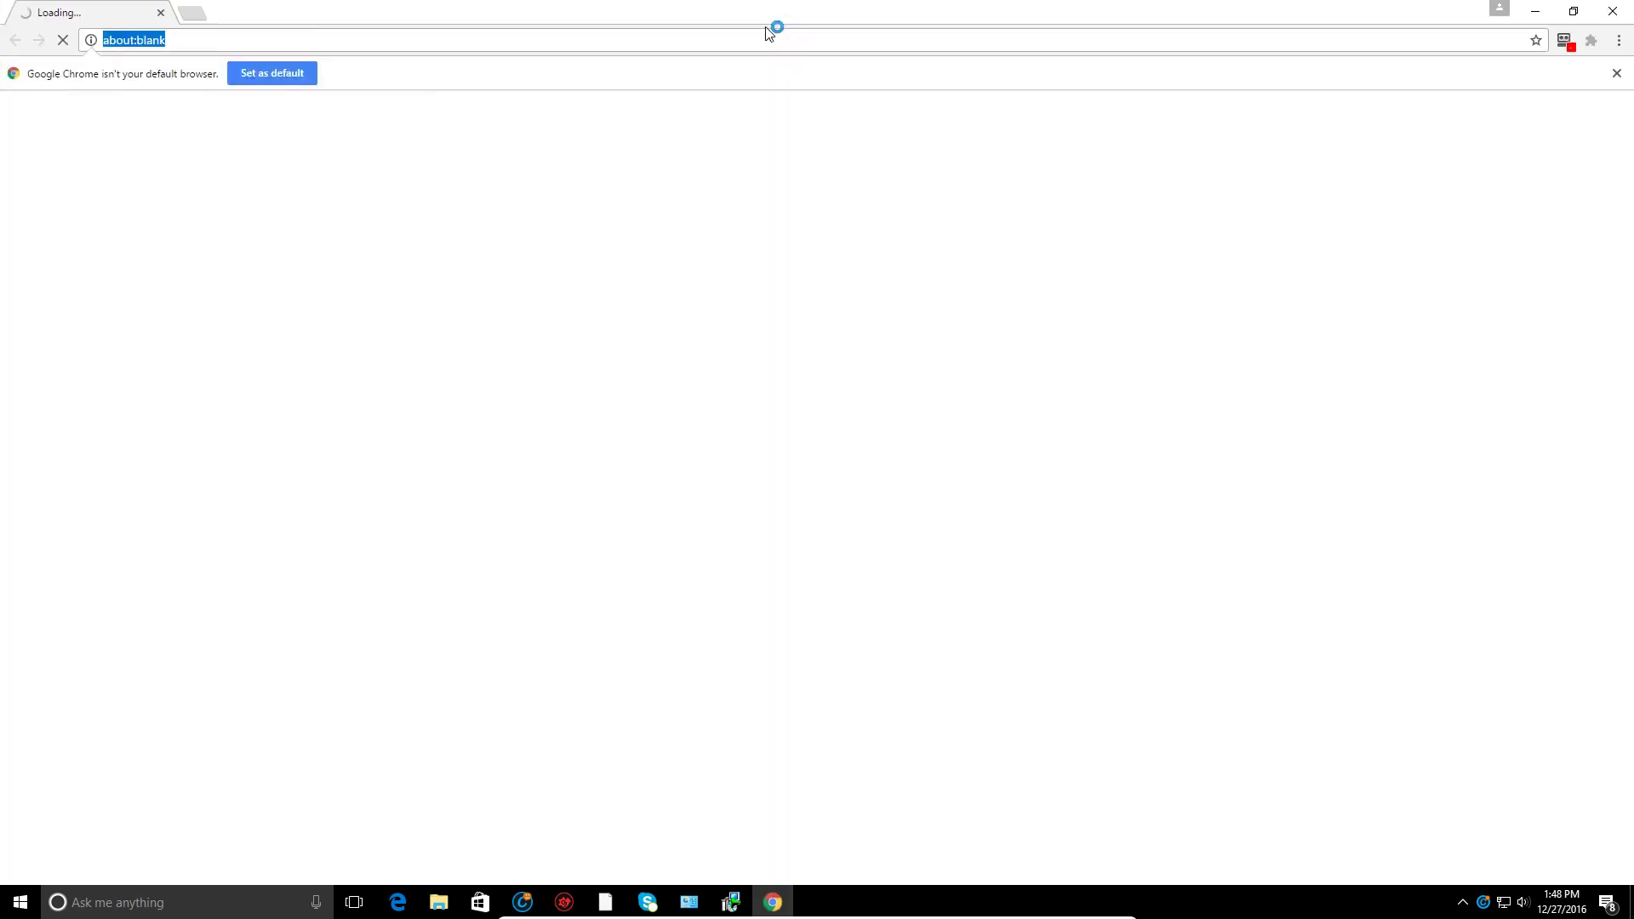
click(1620, 41)
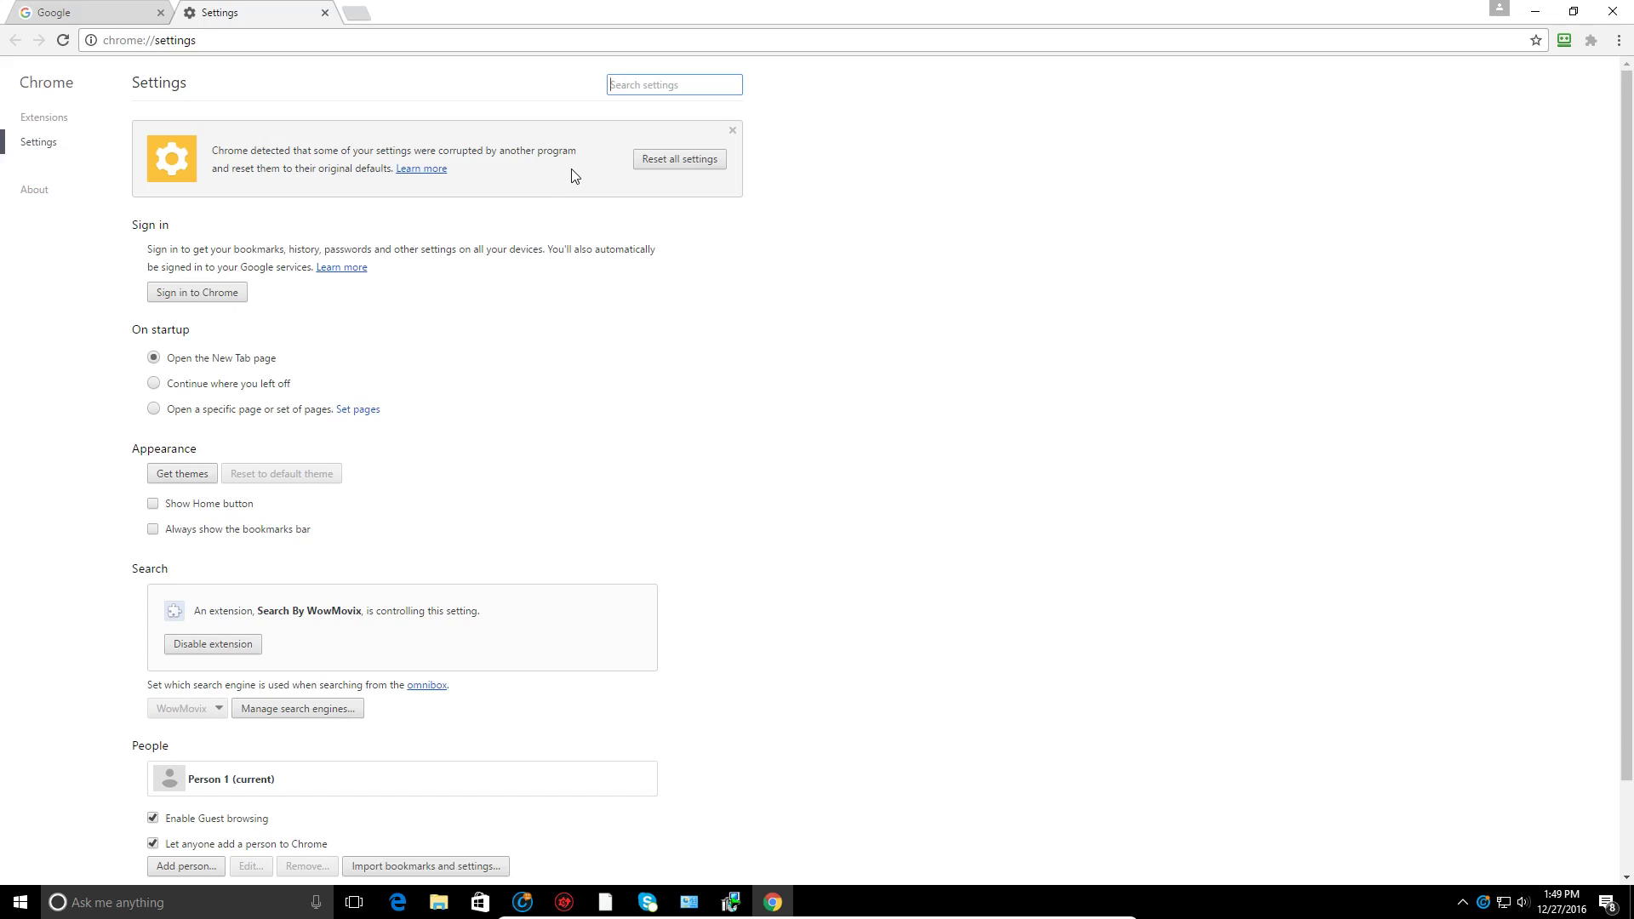
click(706, 161)
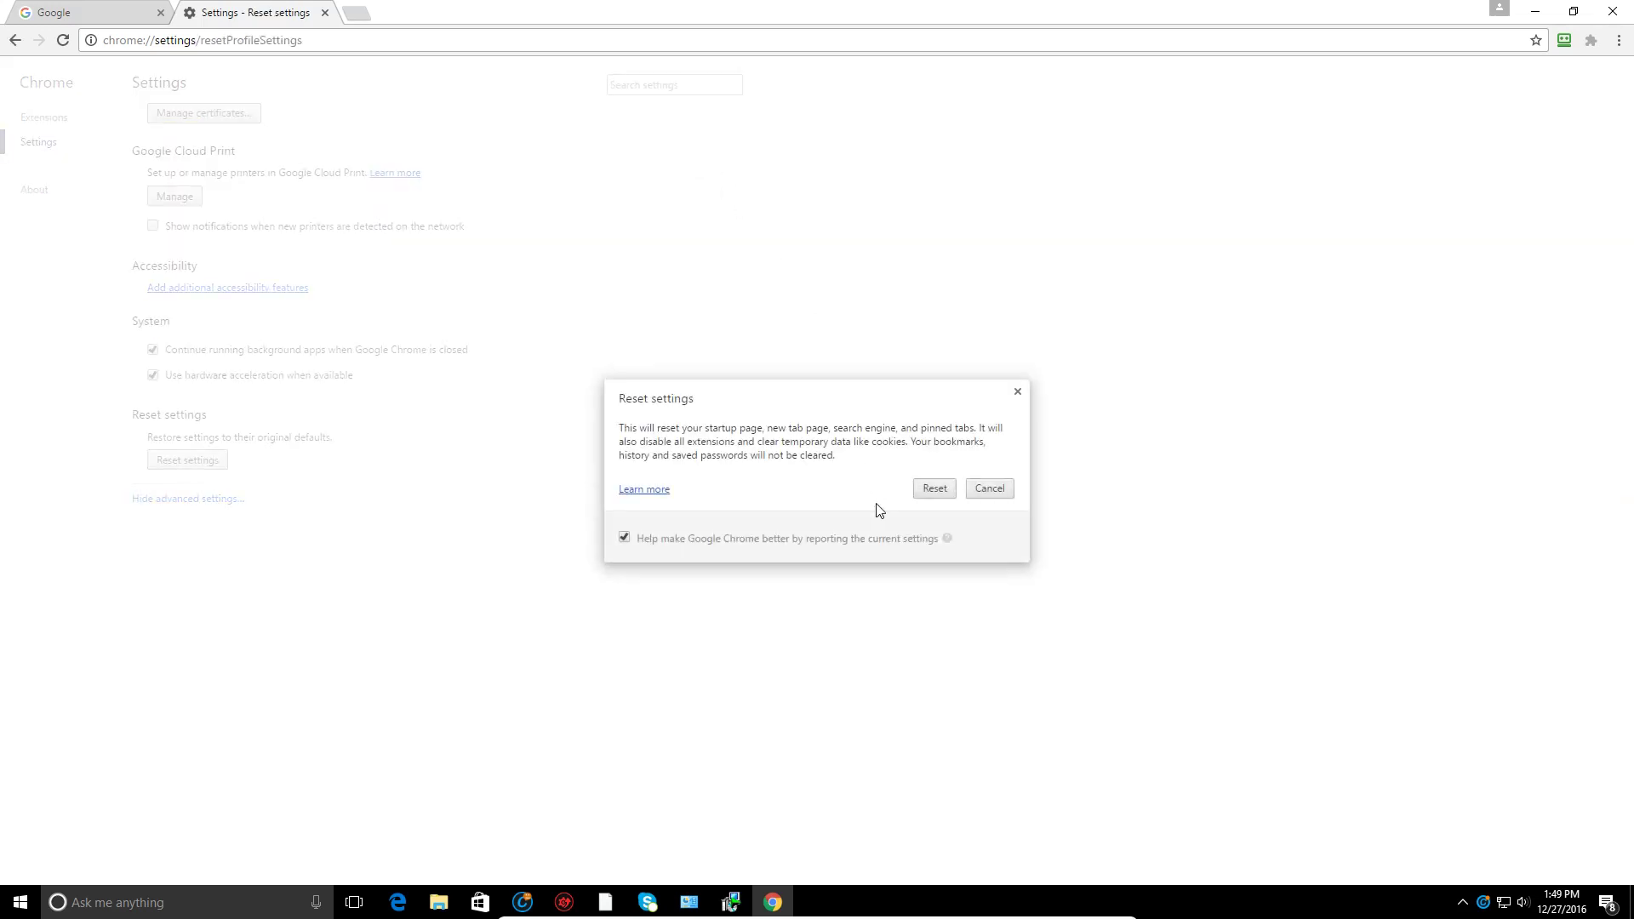
click(940, 487)
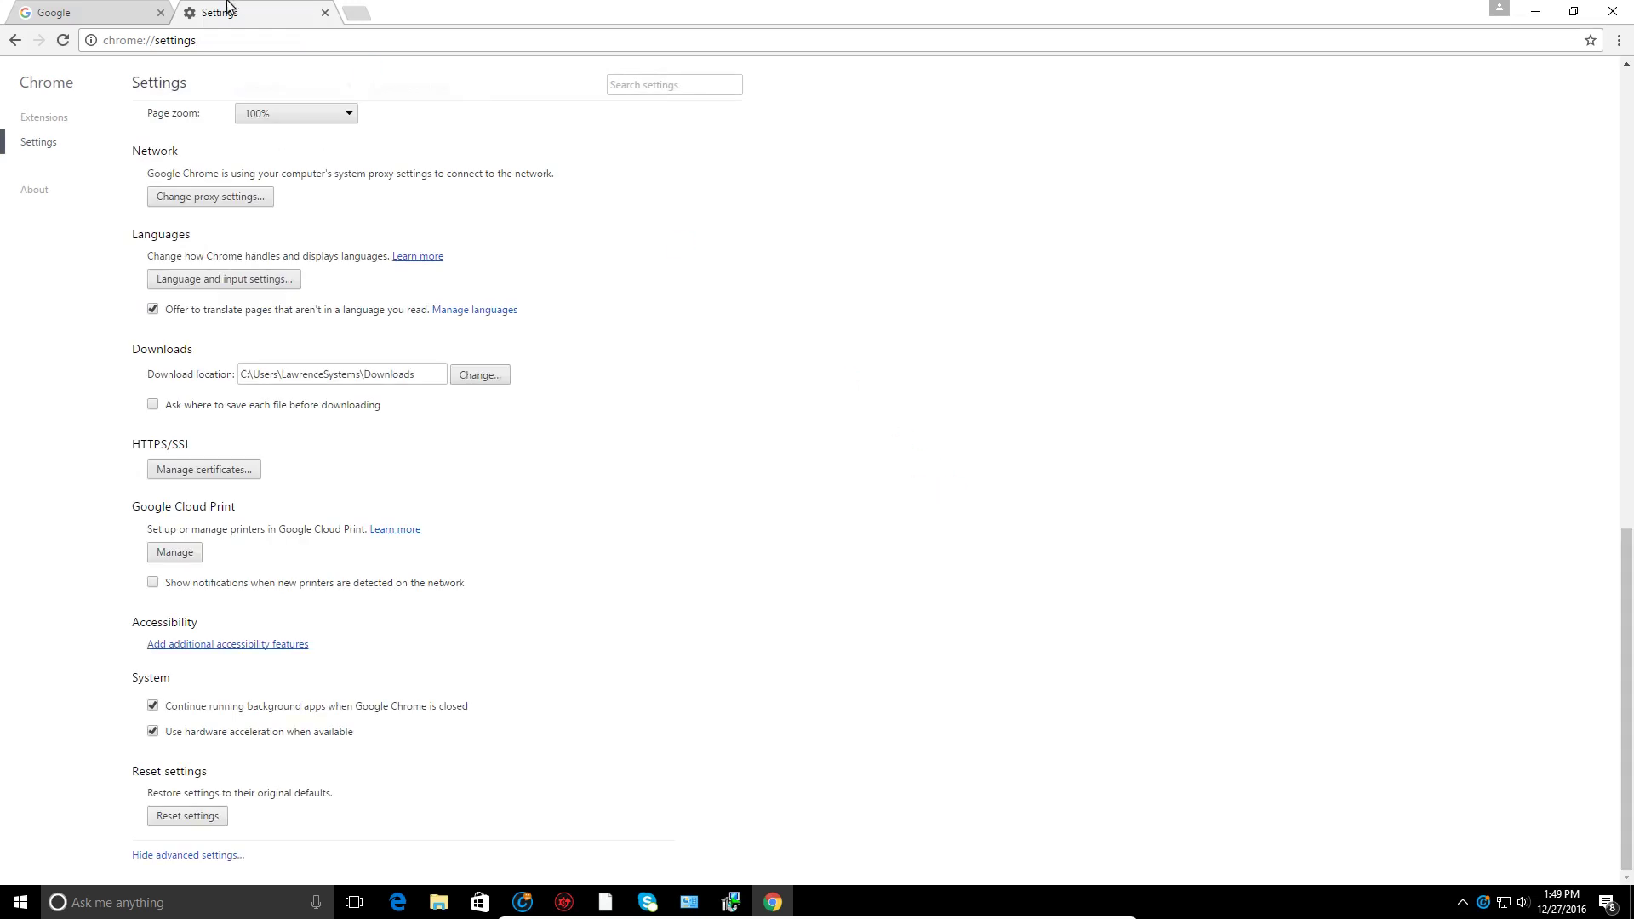
Step: Close the Google tab, go to google.com and search for 'pc pickup'
middle_click(123, 22)
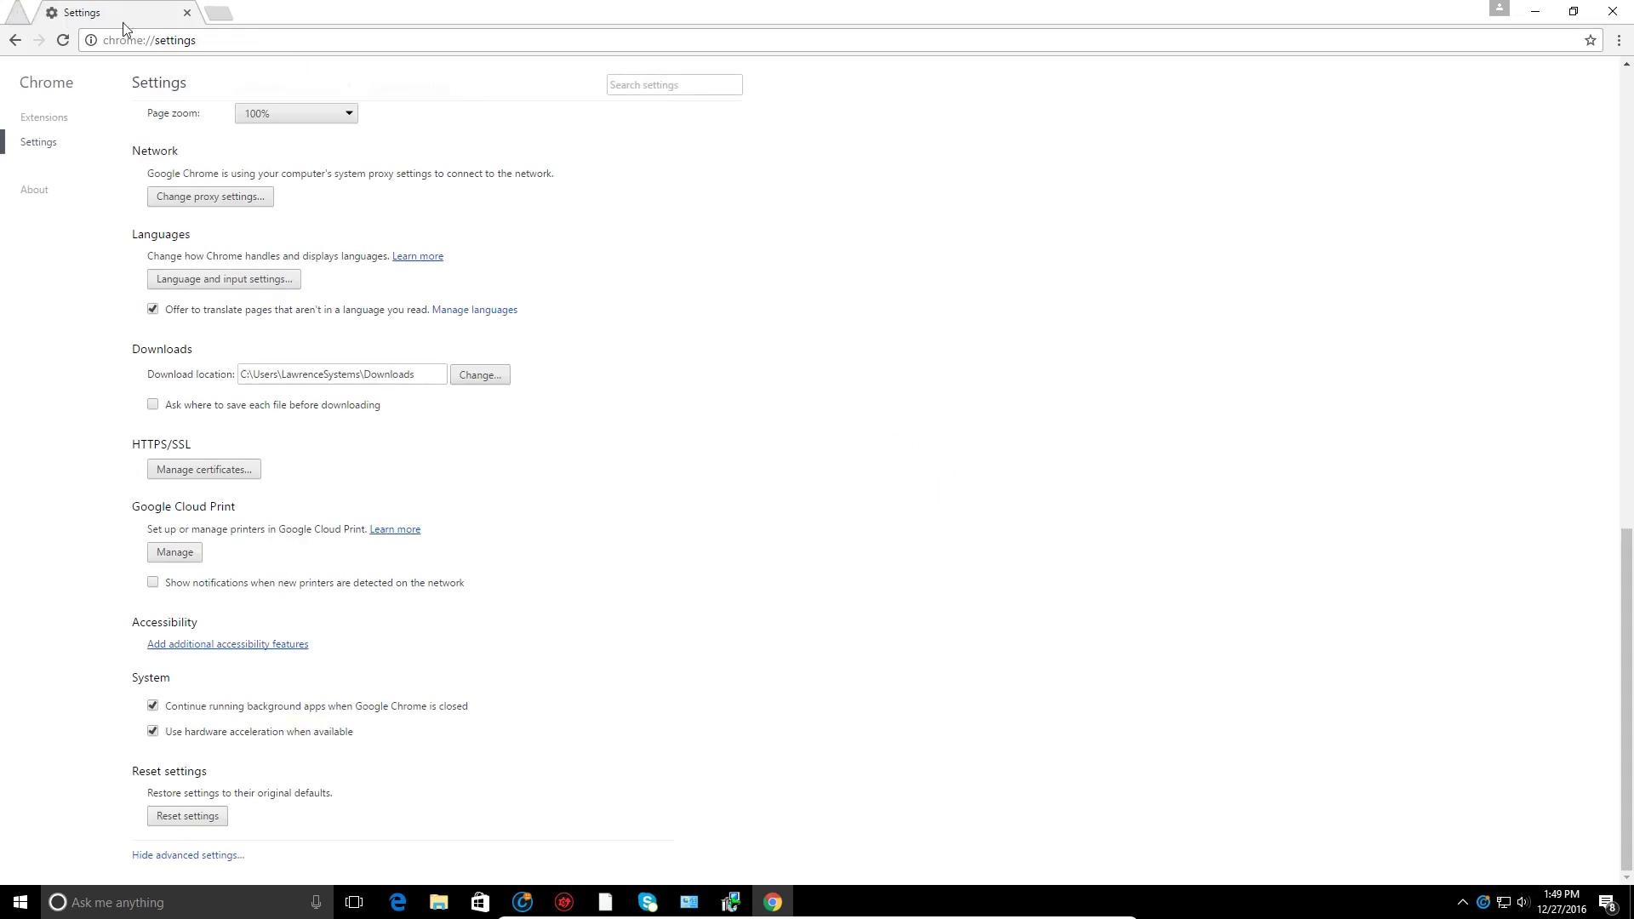
click(273, 33)
text(google.com)
key(Return)
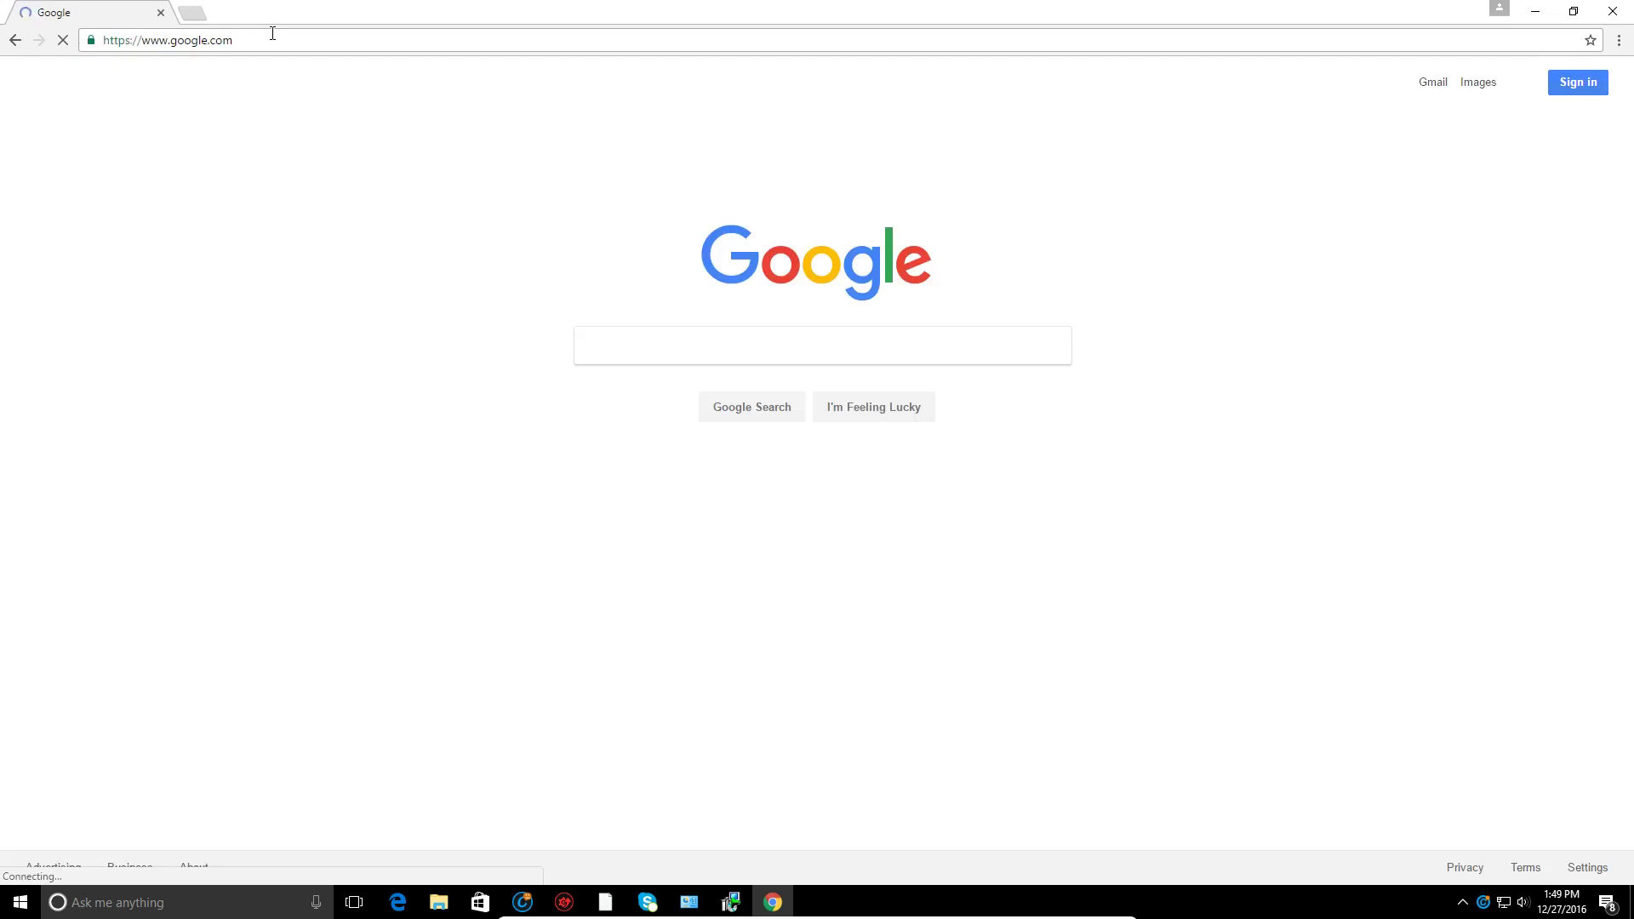
text(pc pickup)
key(Return)
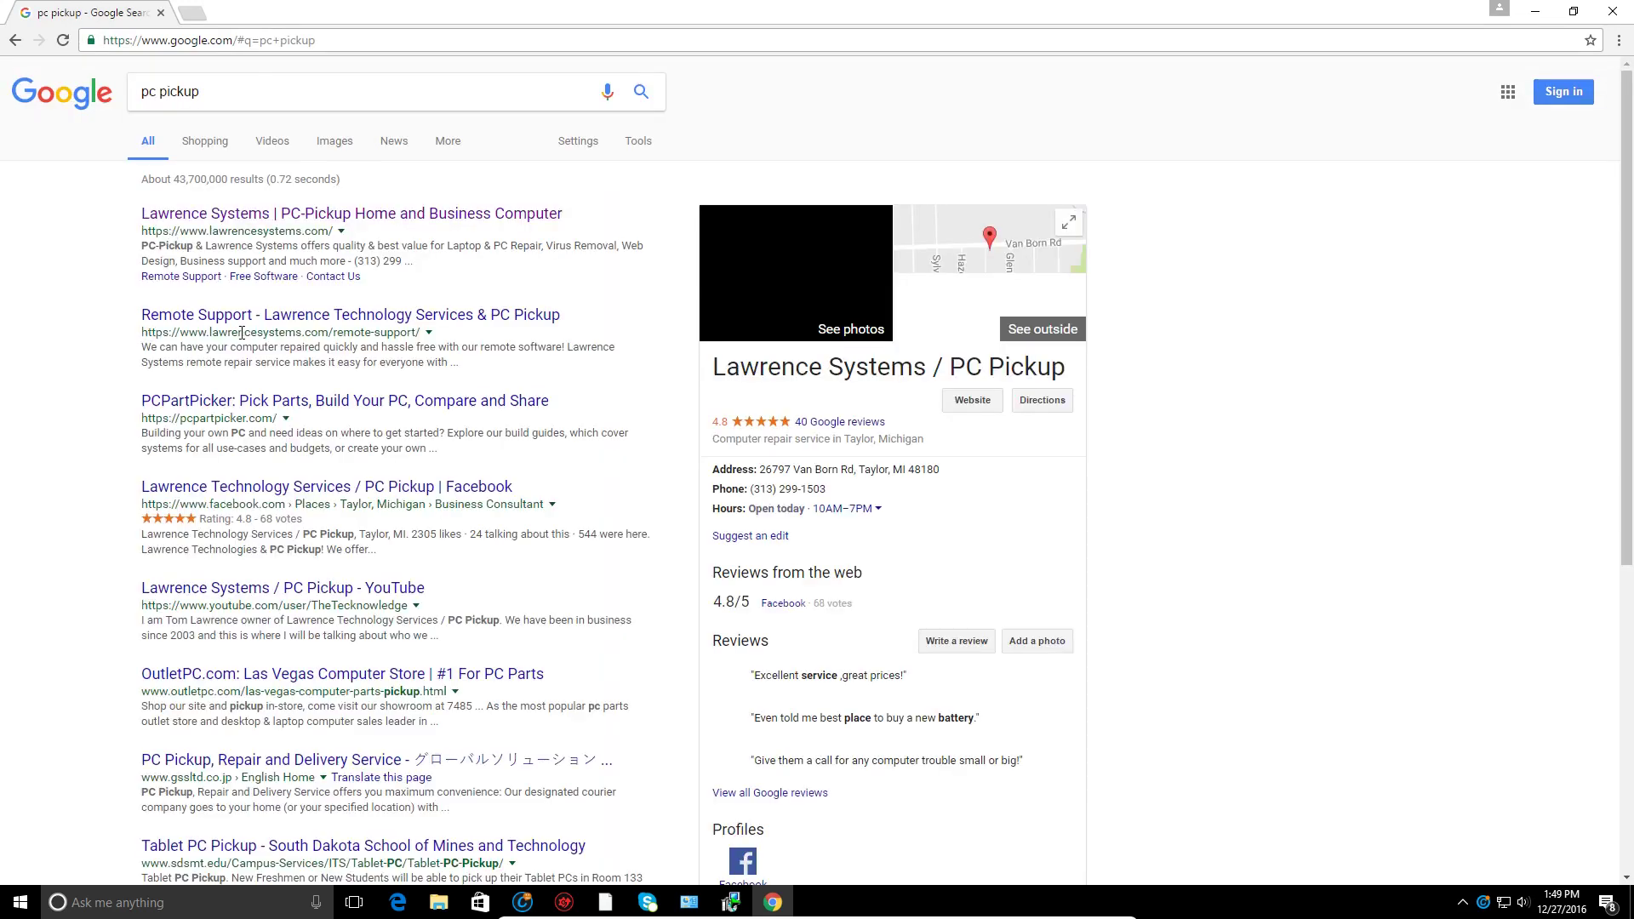
scroll(411, 569, down, 6)
scroll(411, 568, up, 4)
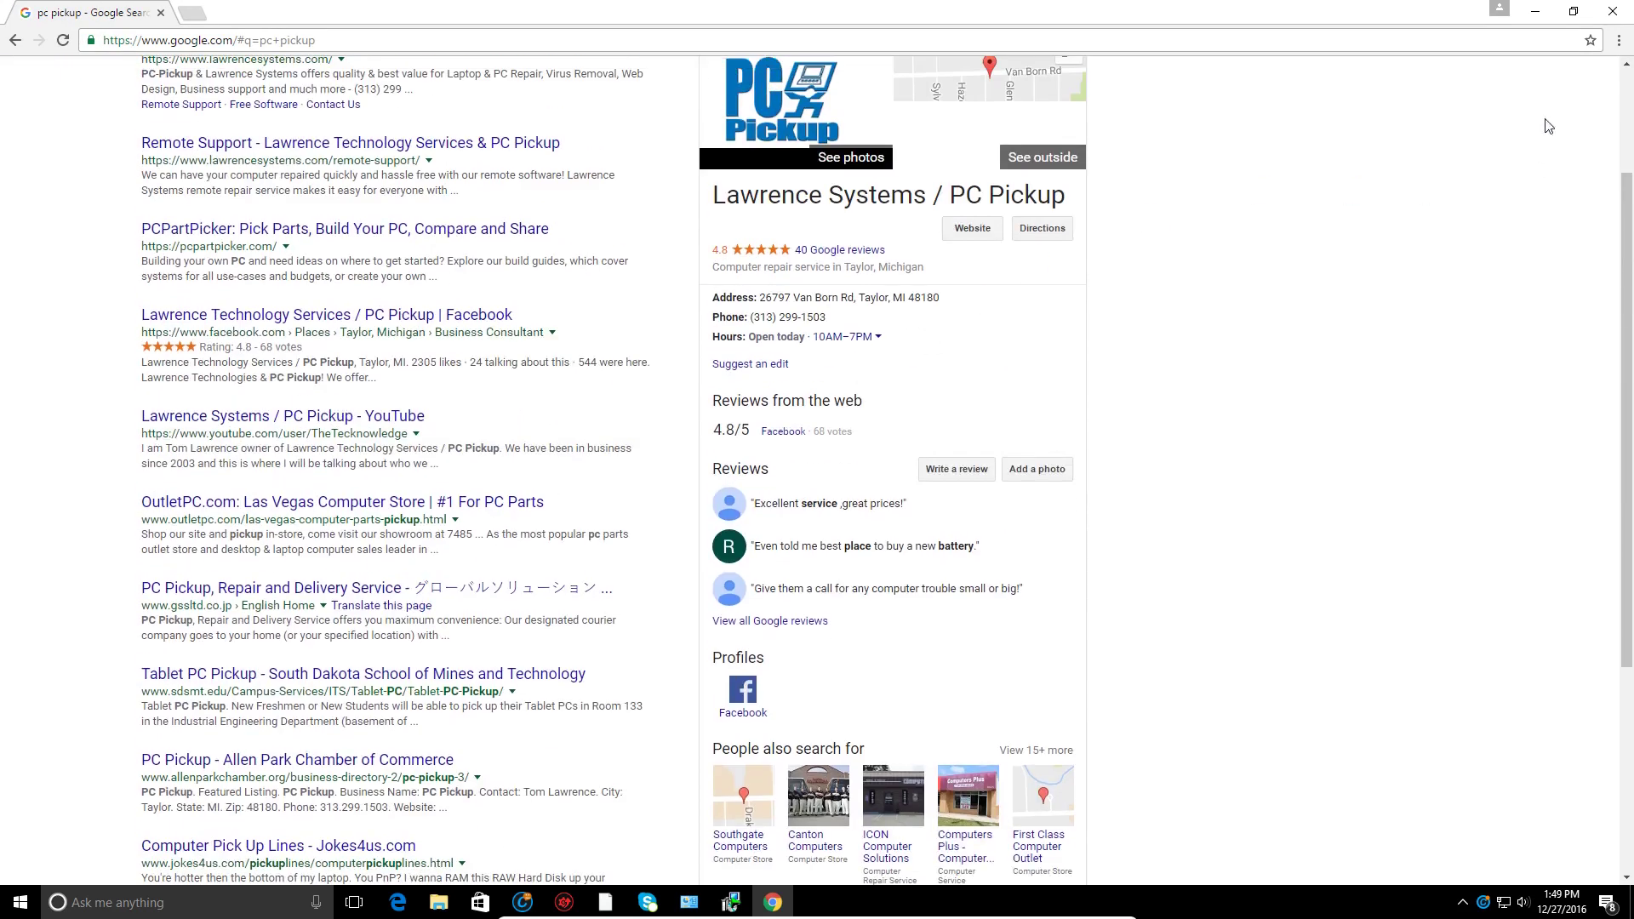
scroll(620, 391, up, 2)
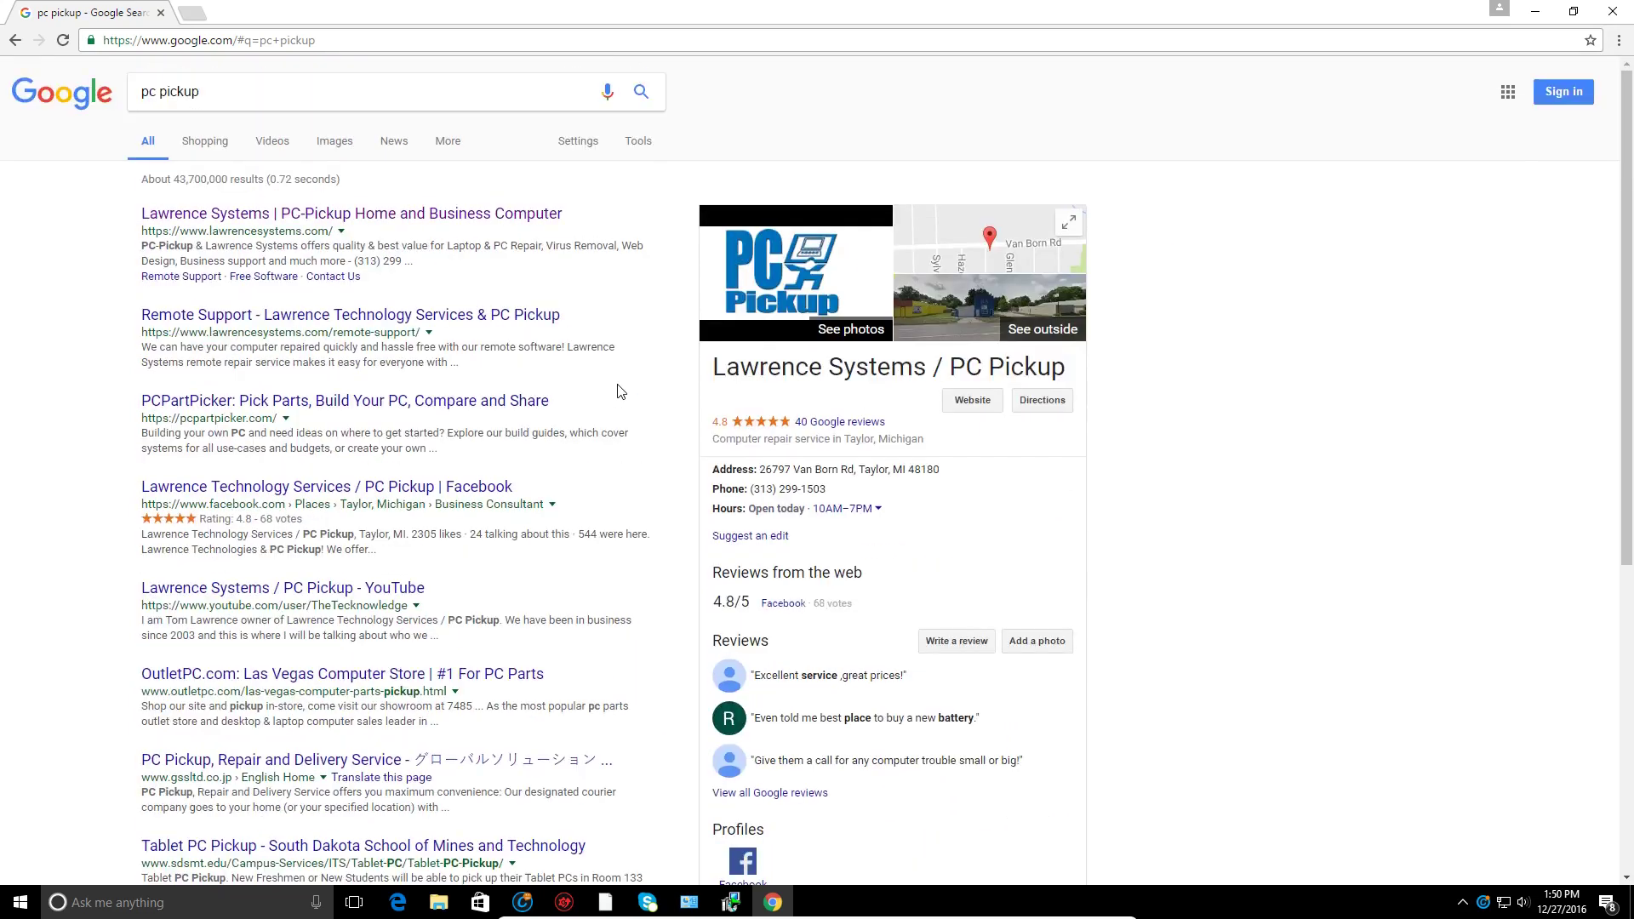
scroll(329, 225, down, 4)
scroll(647, 698, down, 2)
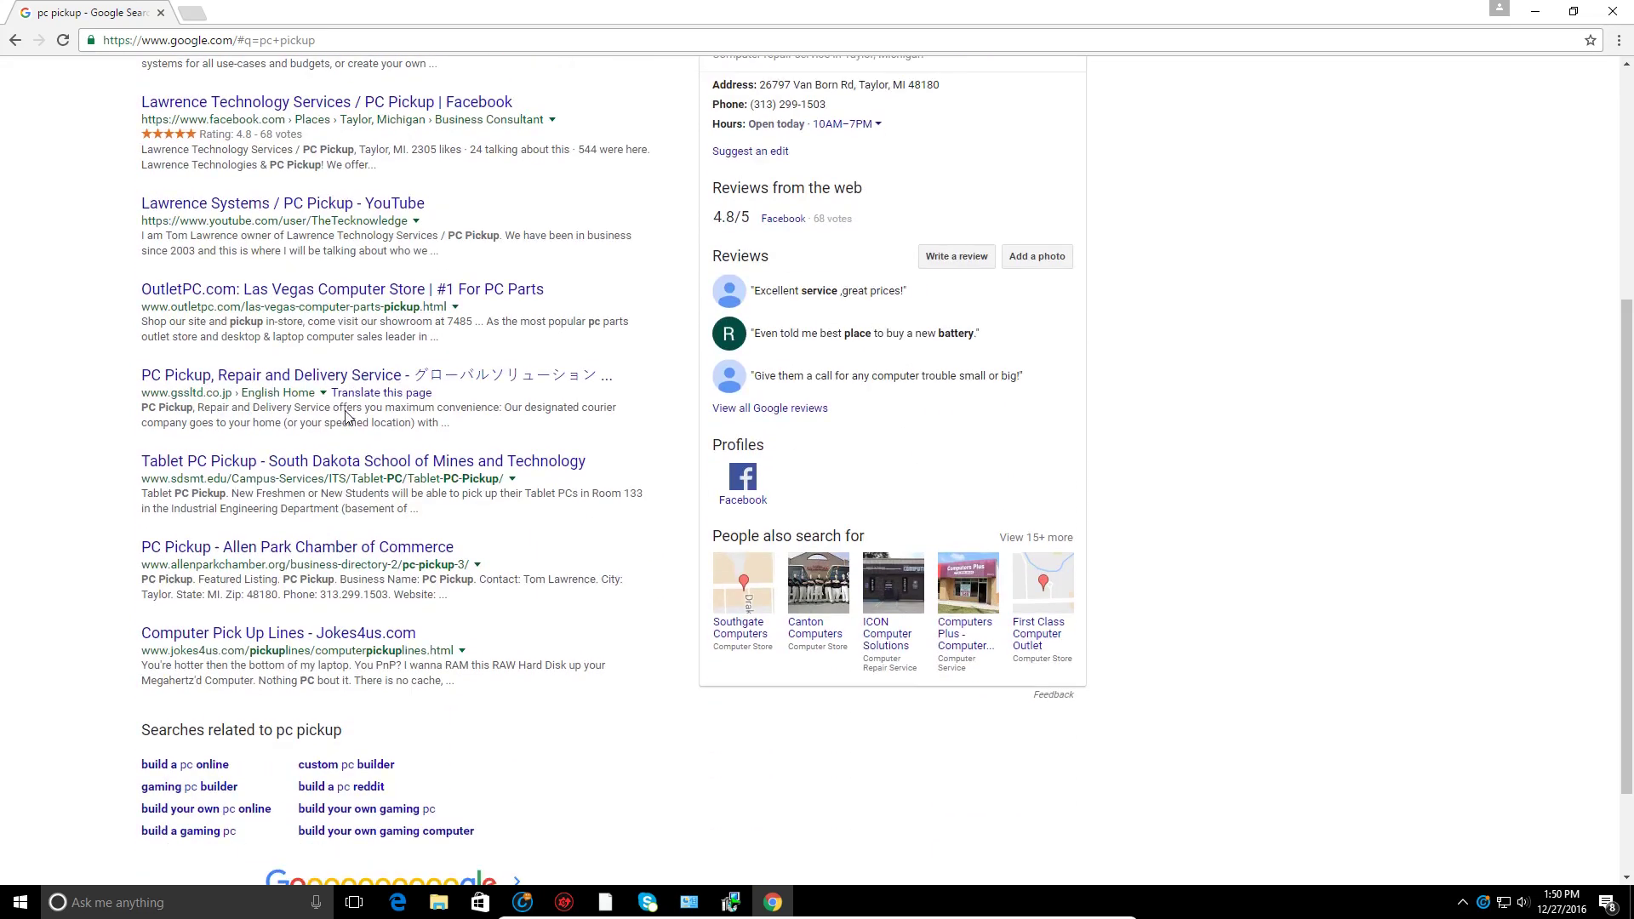
scroll(647, 698, up, 5)
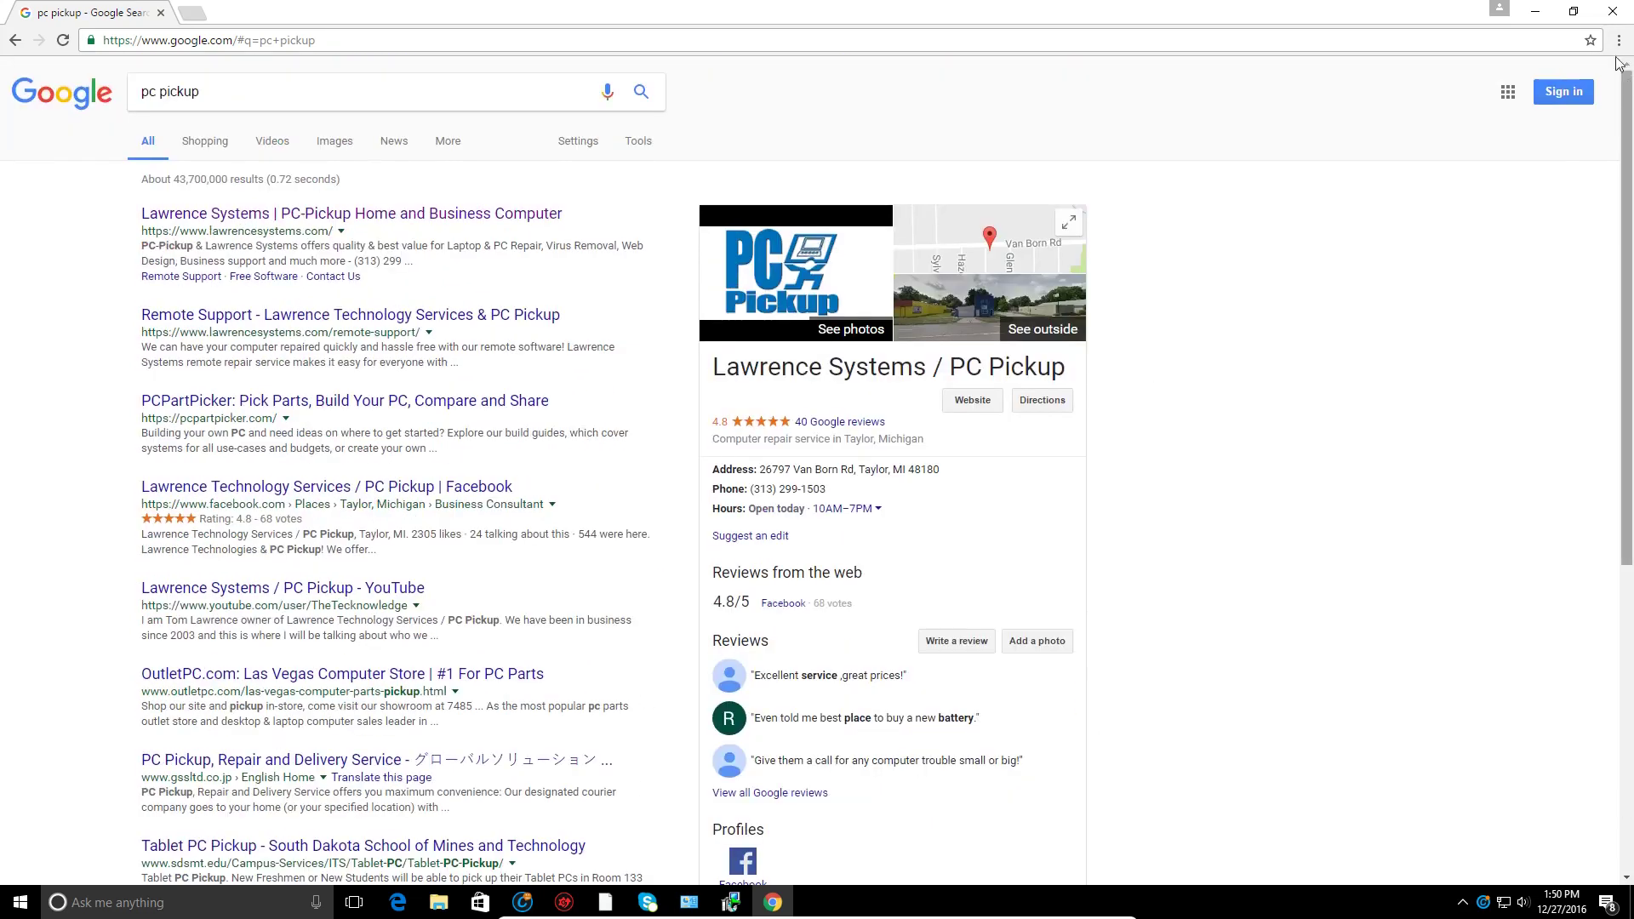
Step: Close Chrome and run Refresh Firefox from the Troubleshooting Information page
key(alt+F4)
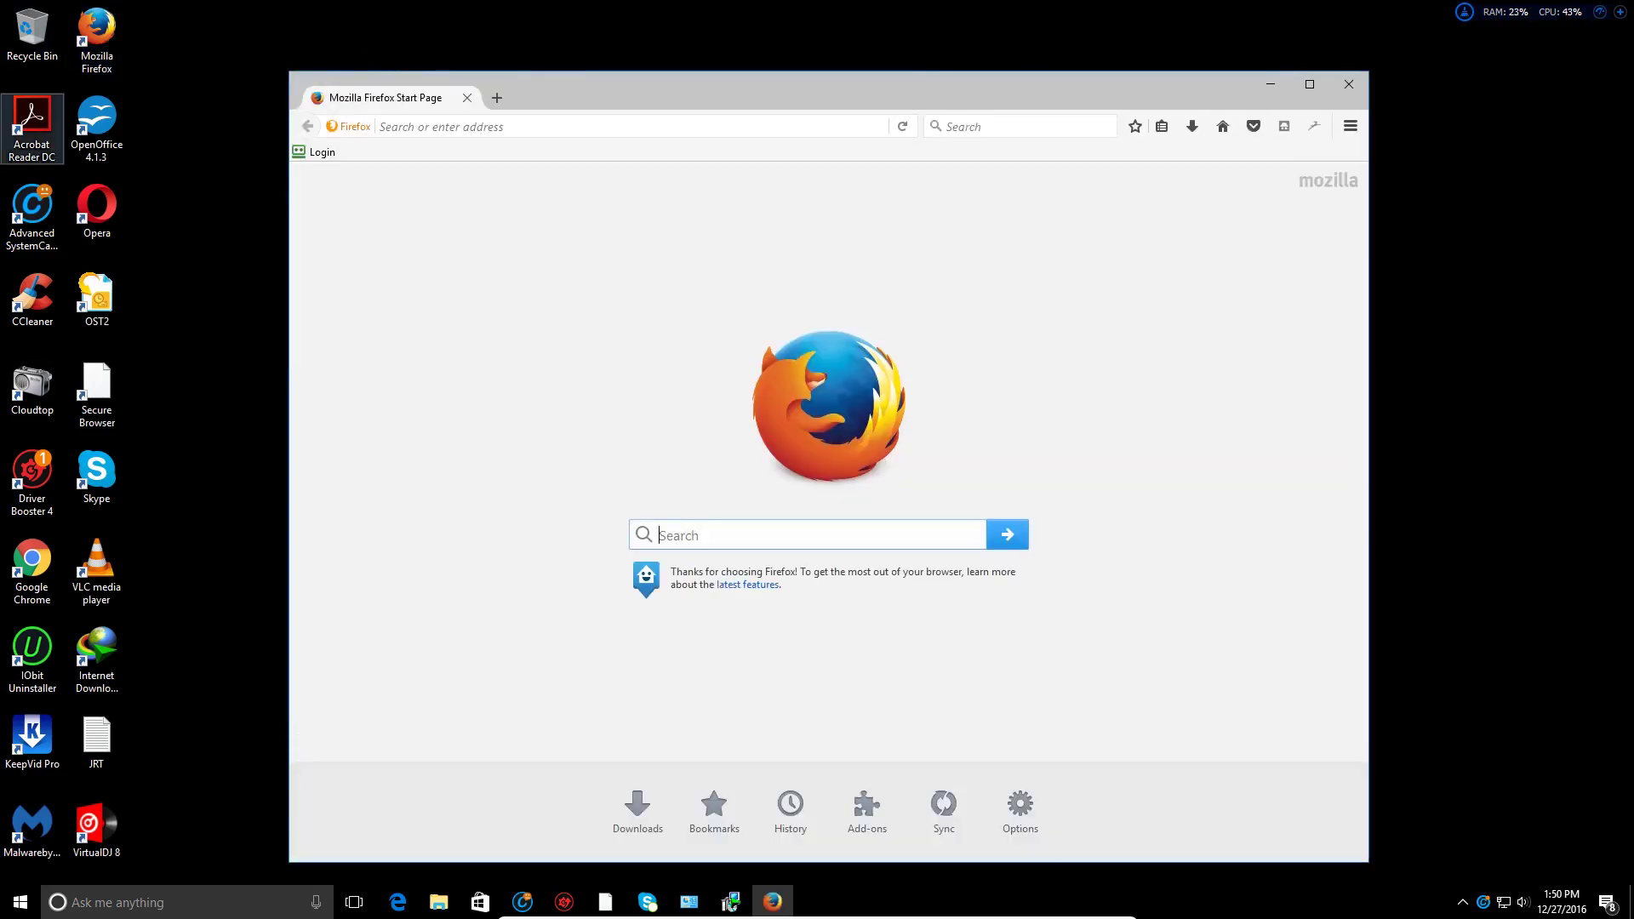
click(1357, 127)
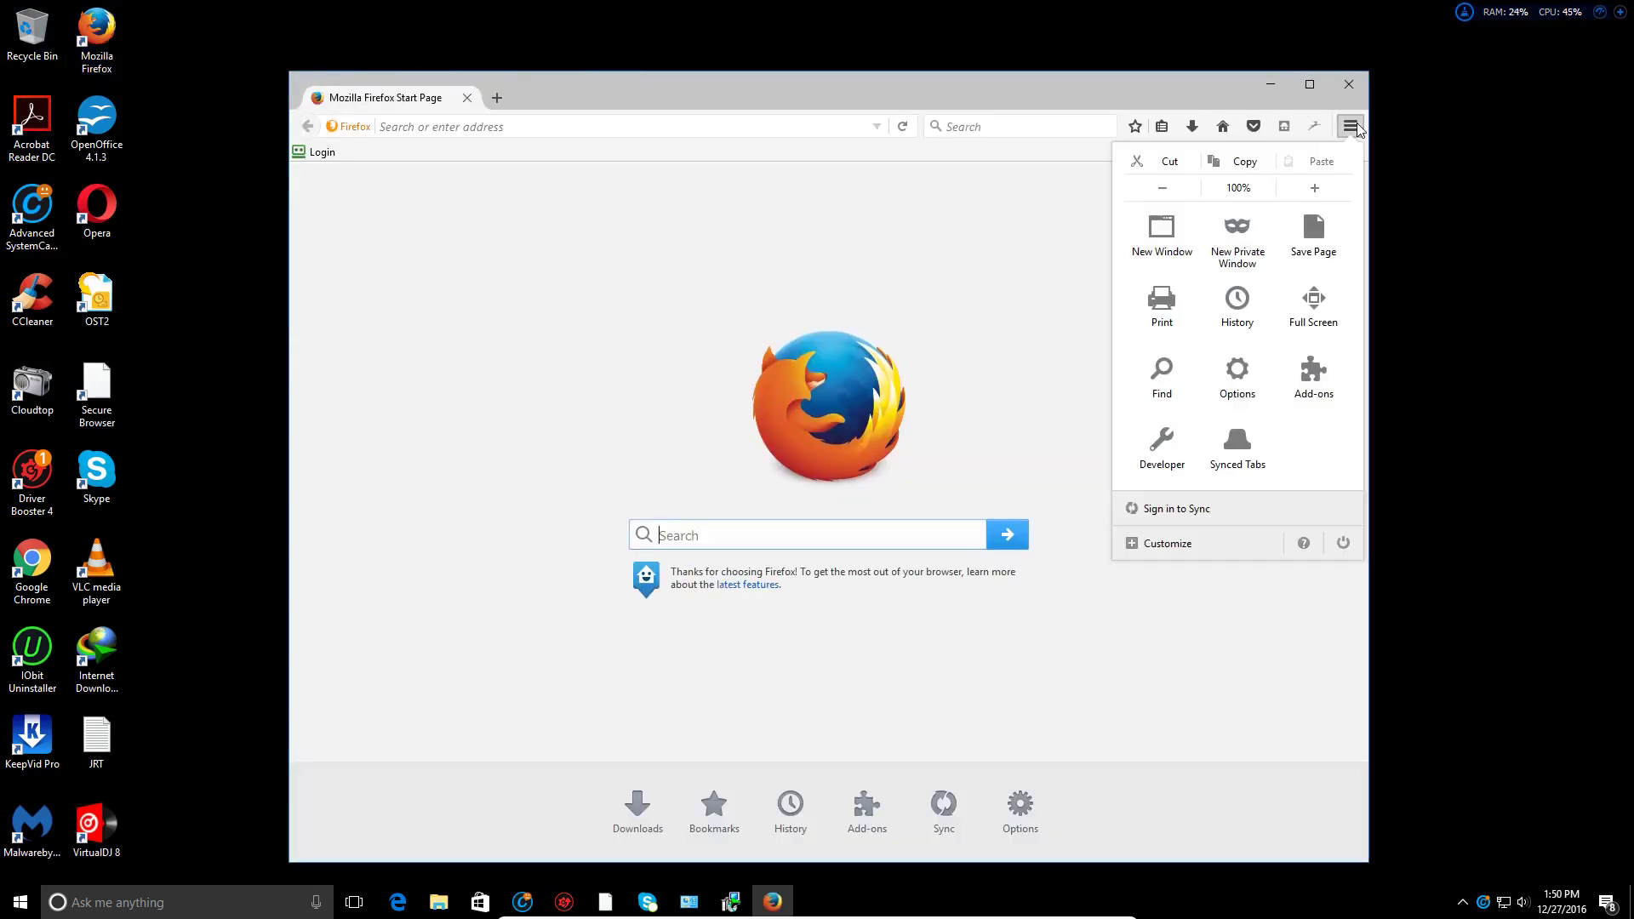
click(1304, 543)
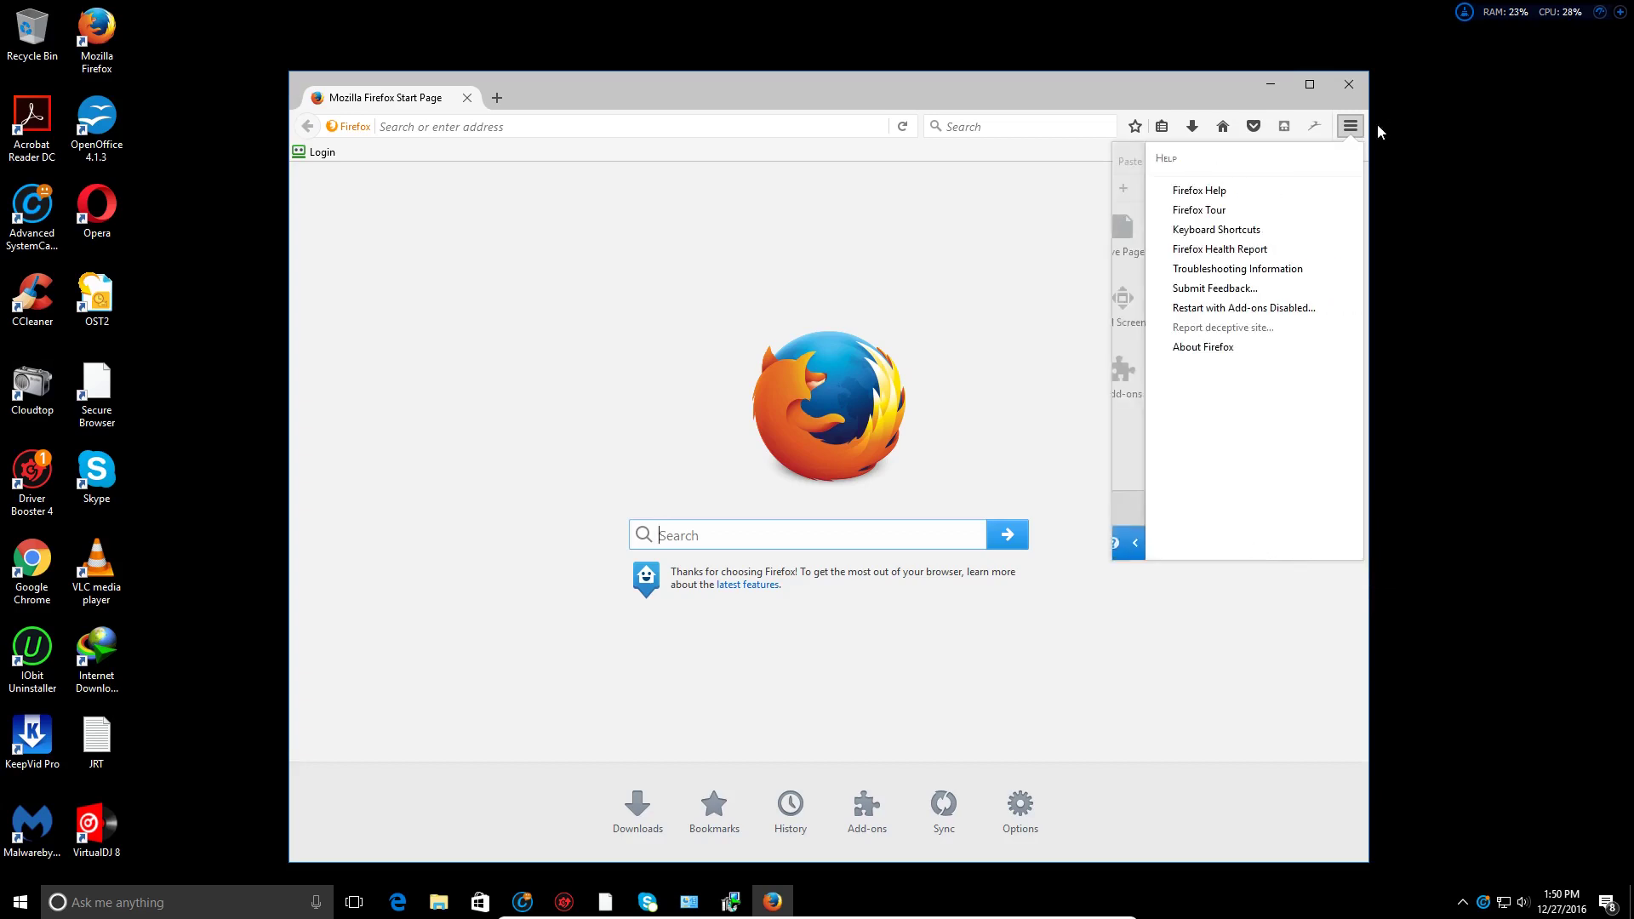
click(1214, 269)
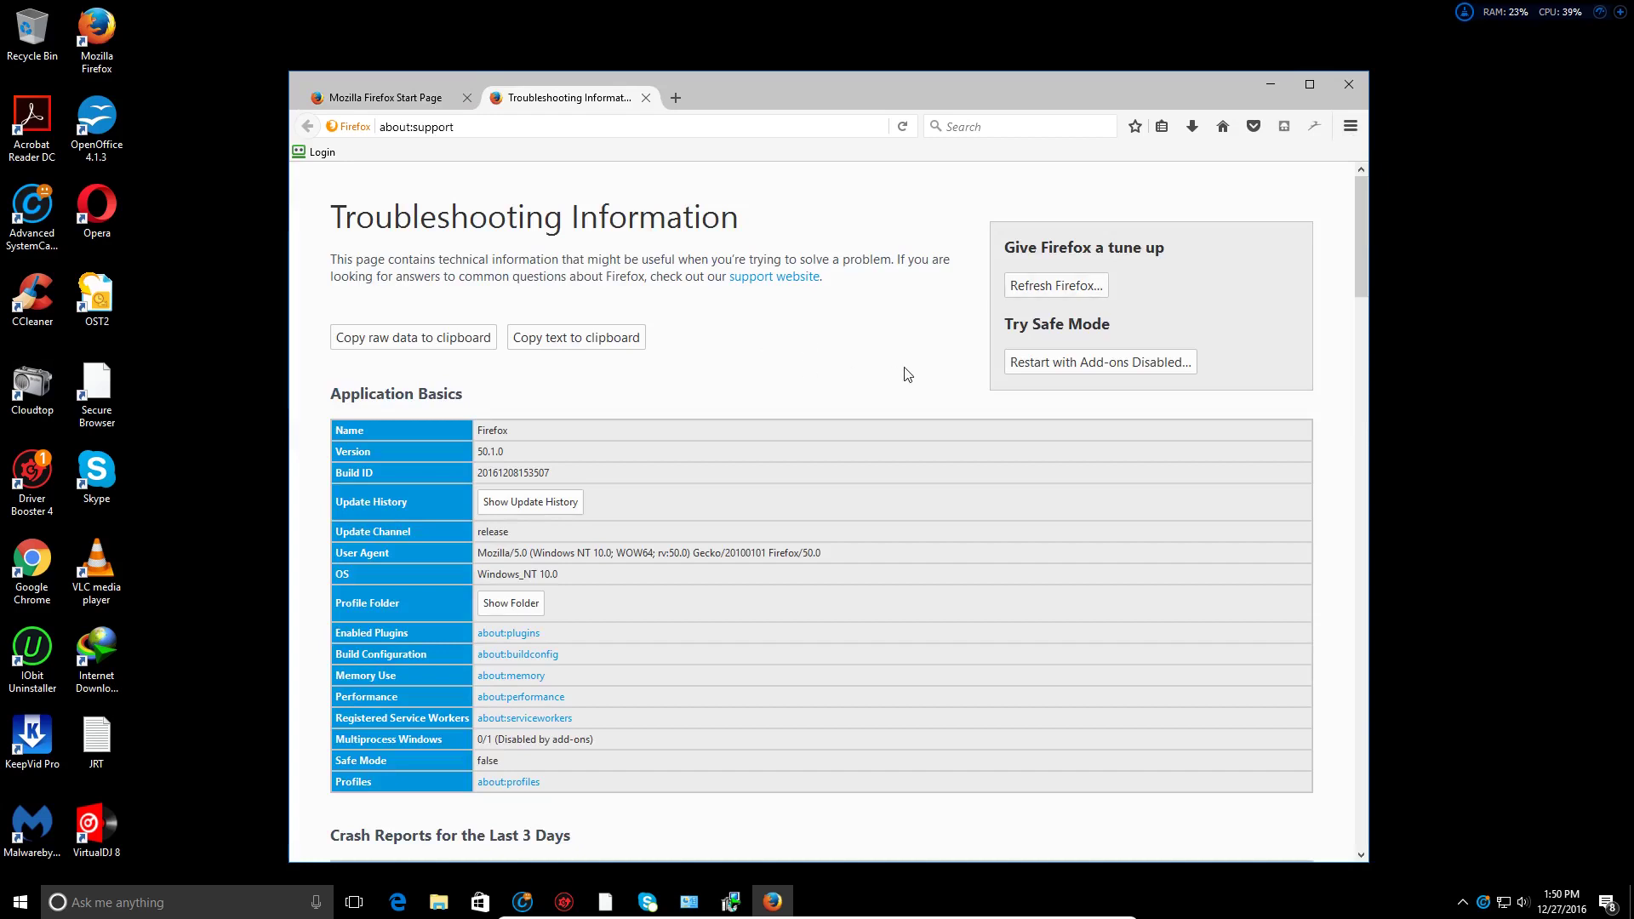
click(1024, 289)
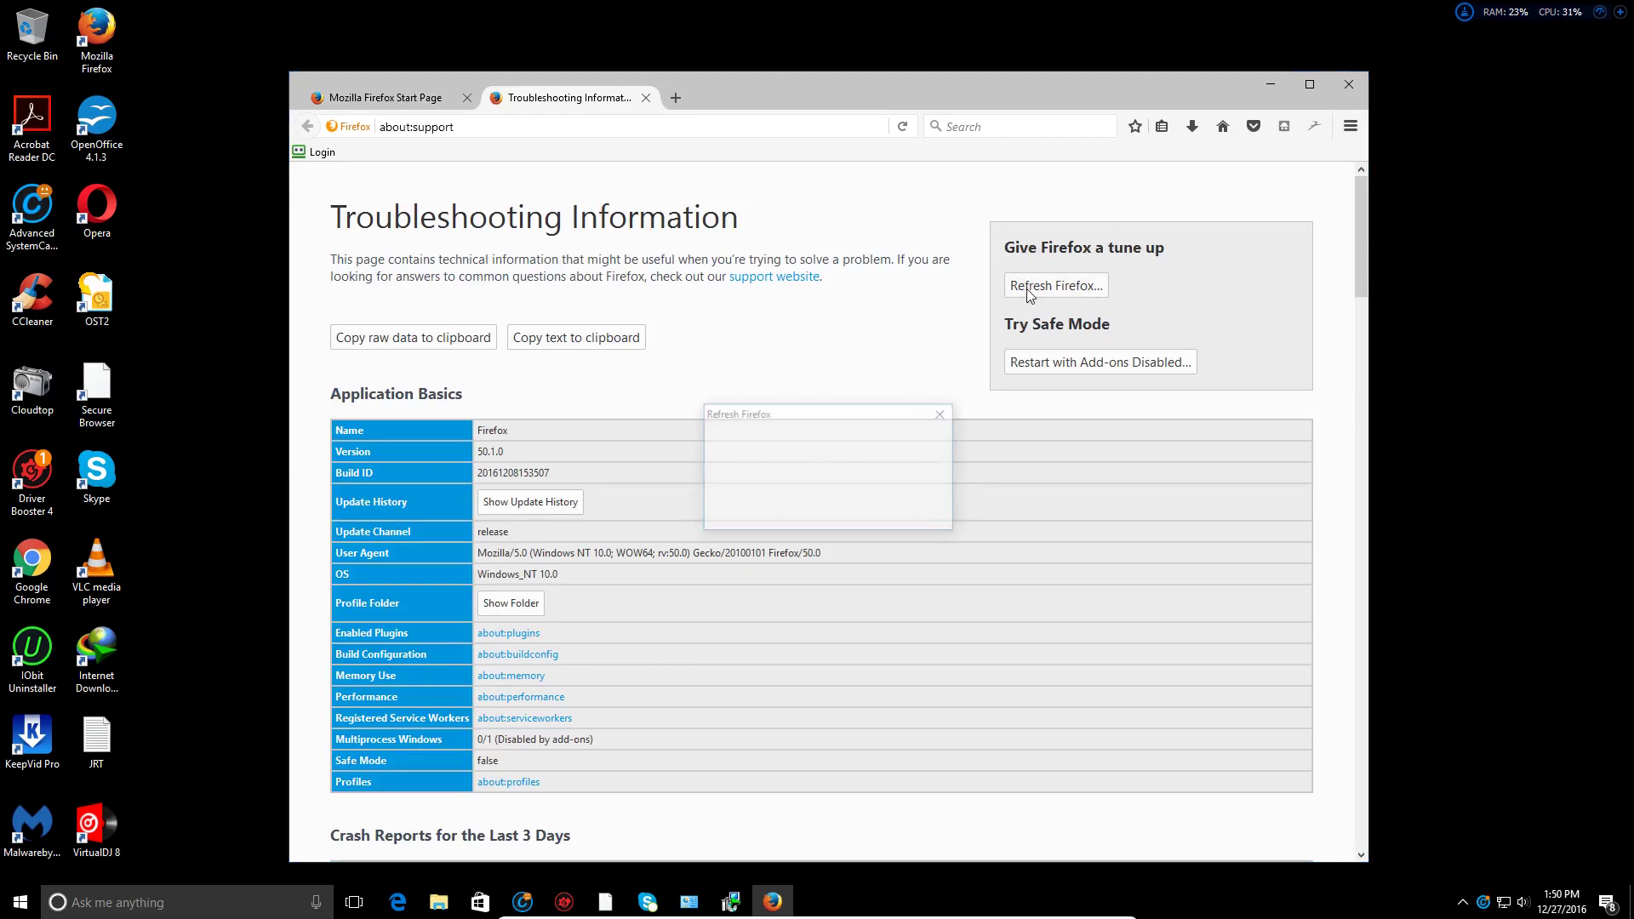
click(830, 511)
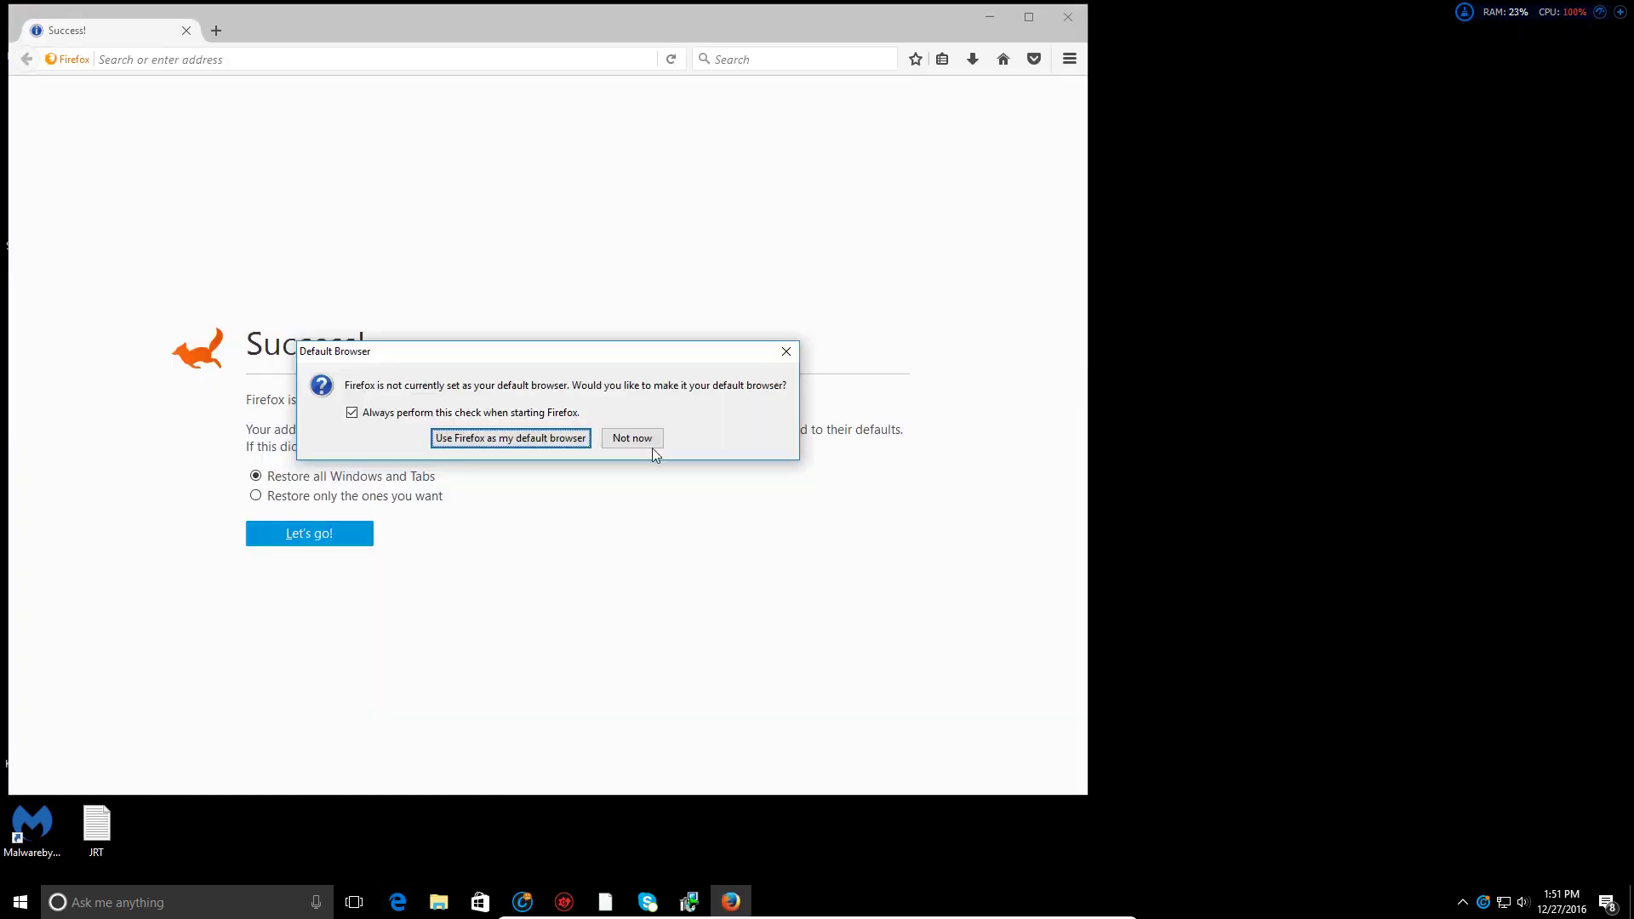
Step: Decline making Firefox default, restore only selected windows and tabs, and close Firefox
click(647, 441)
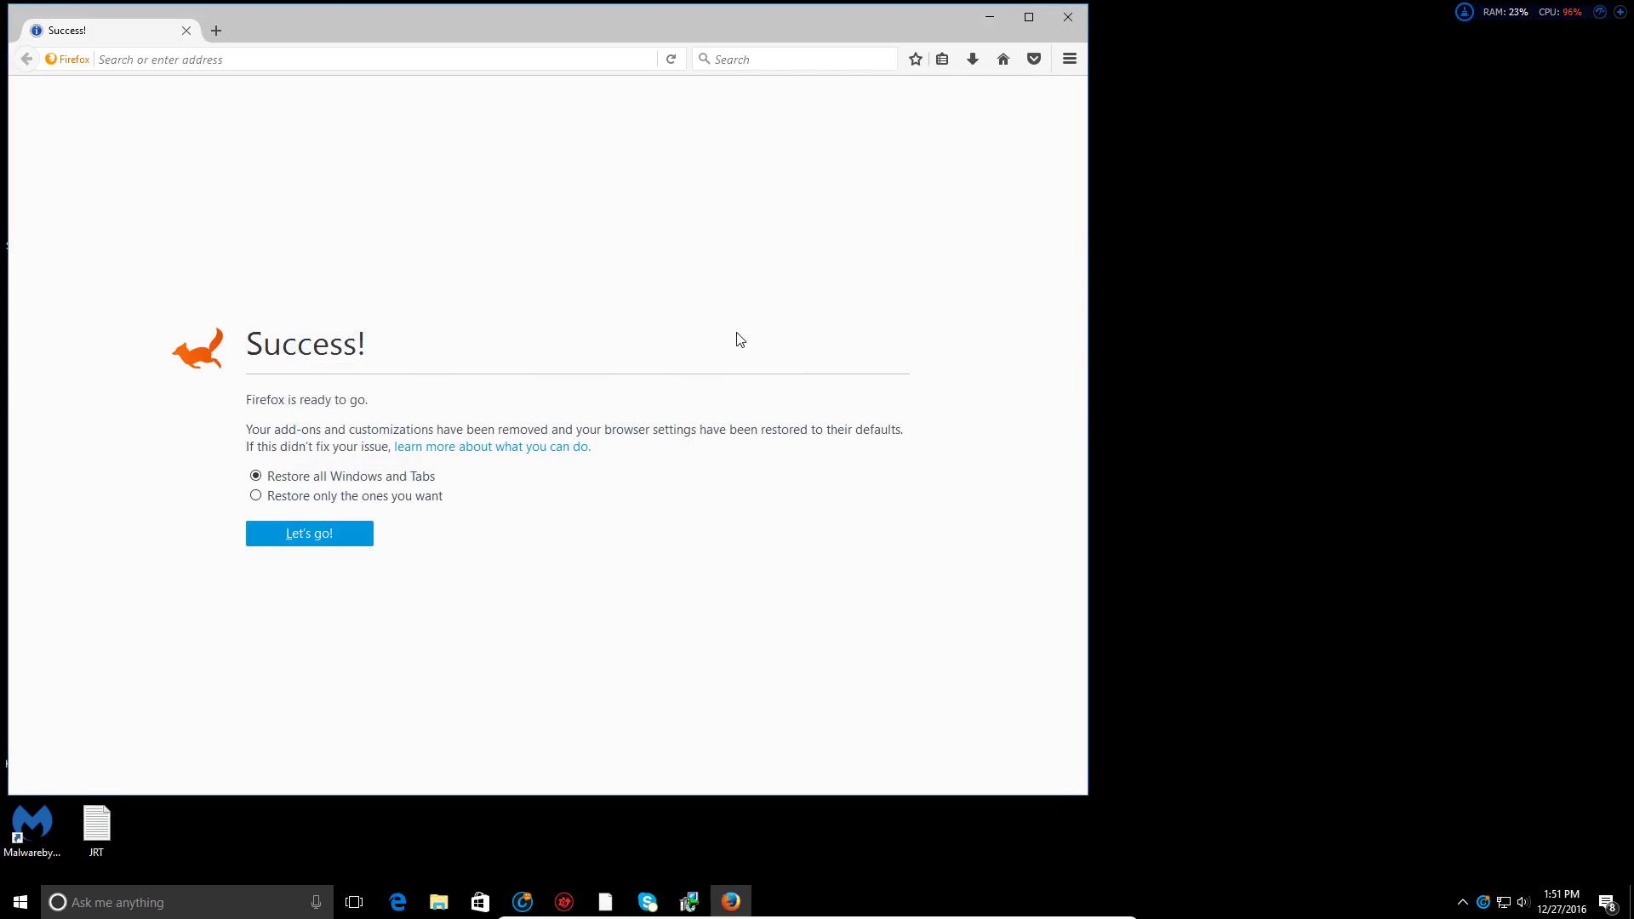
click(439, 502)
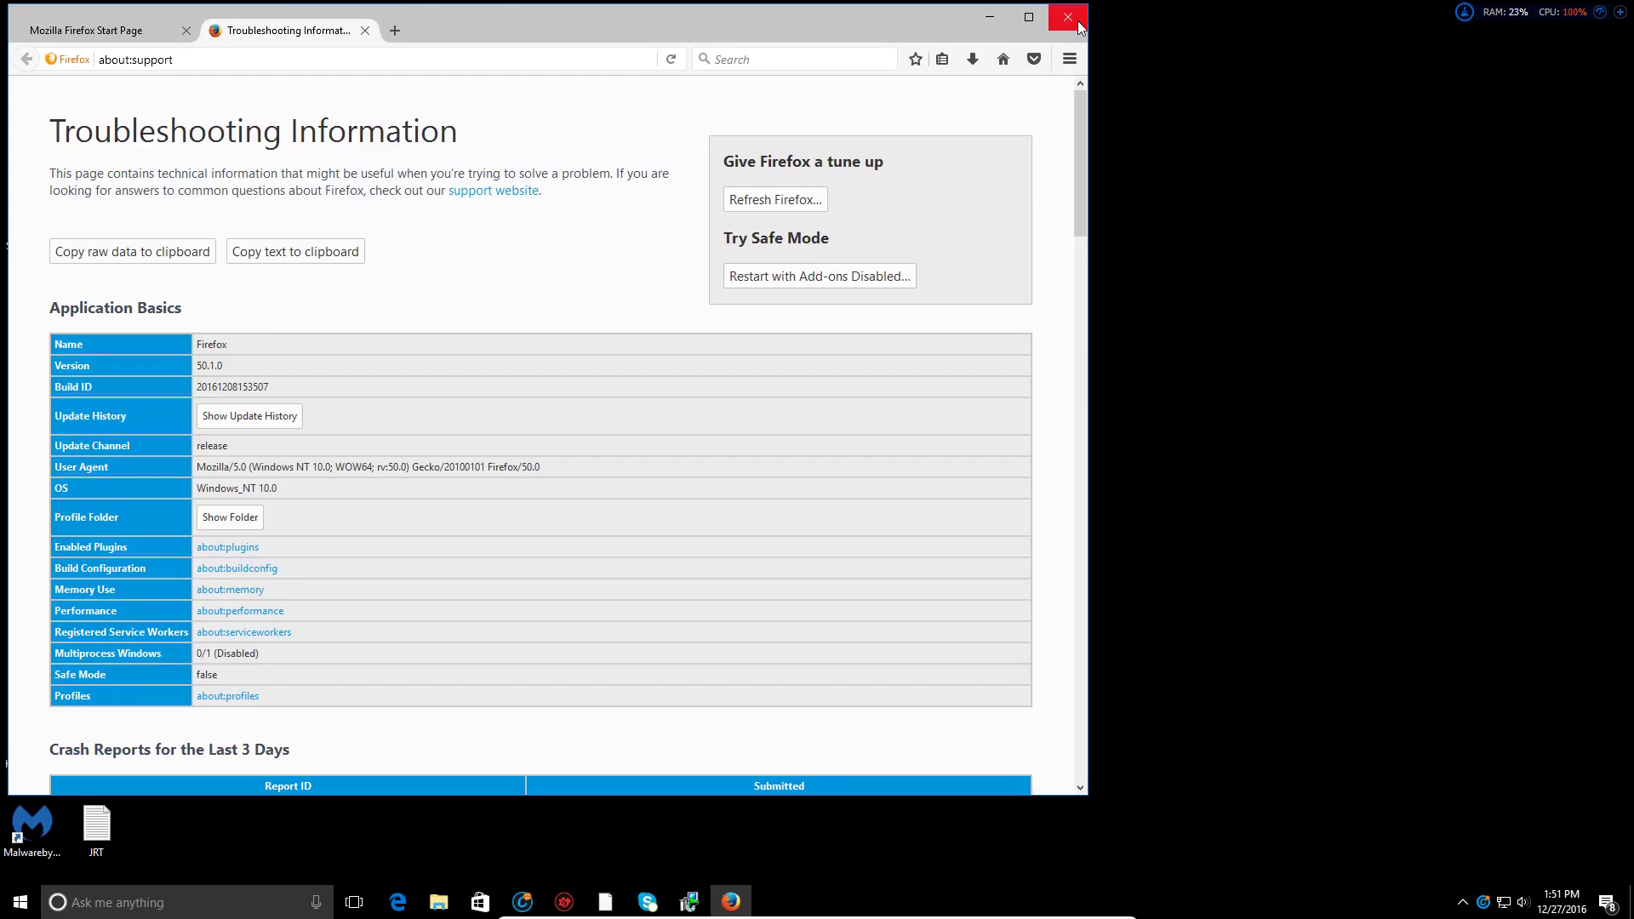
click(1077, 24)
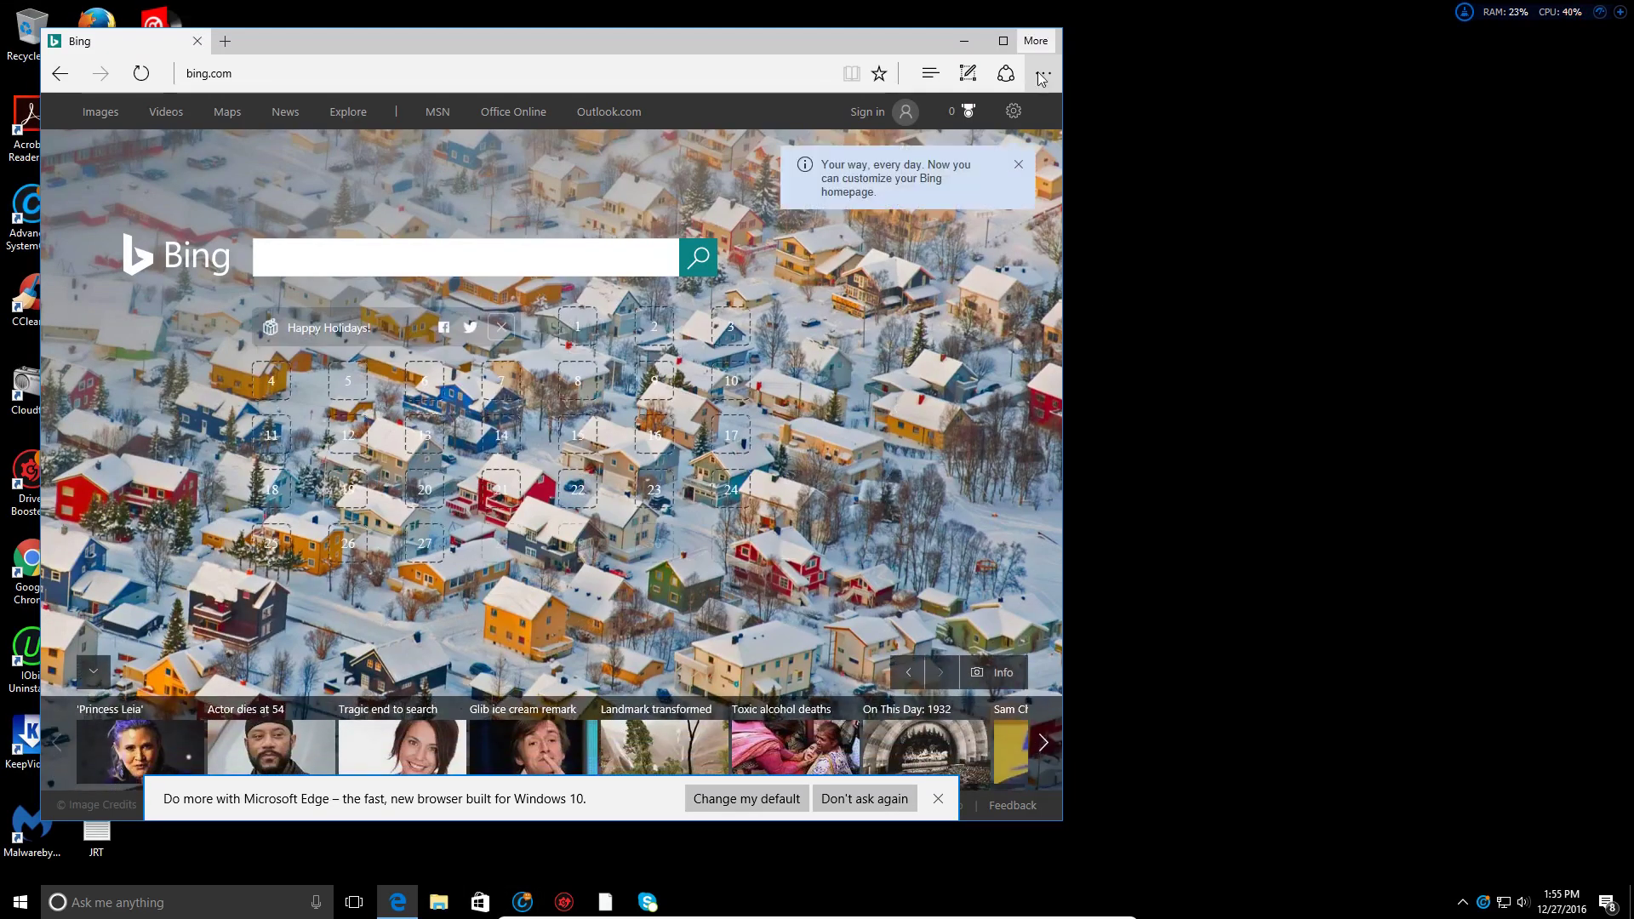
Step: Clear Edge browsing data including form data, passwords, media licenses and site permissions, but not download history
click(1041, 76)
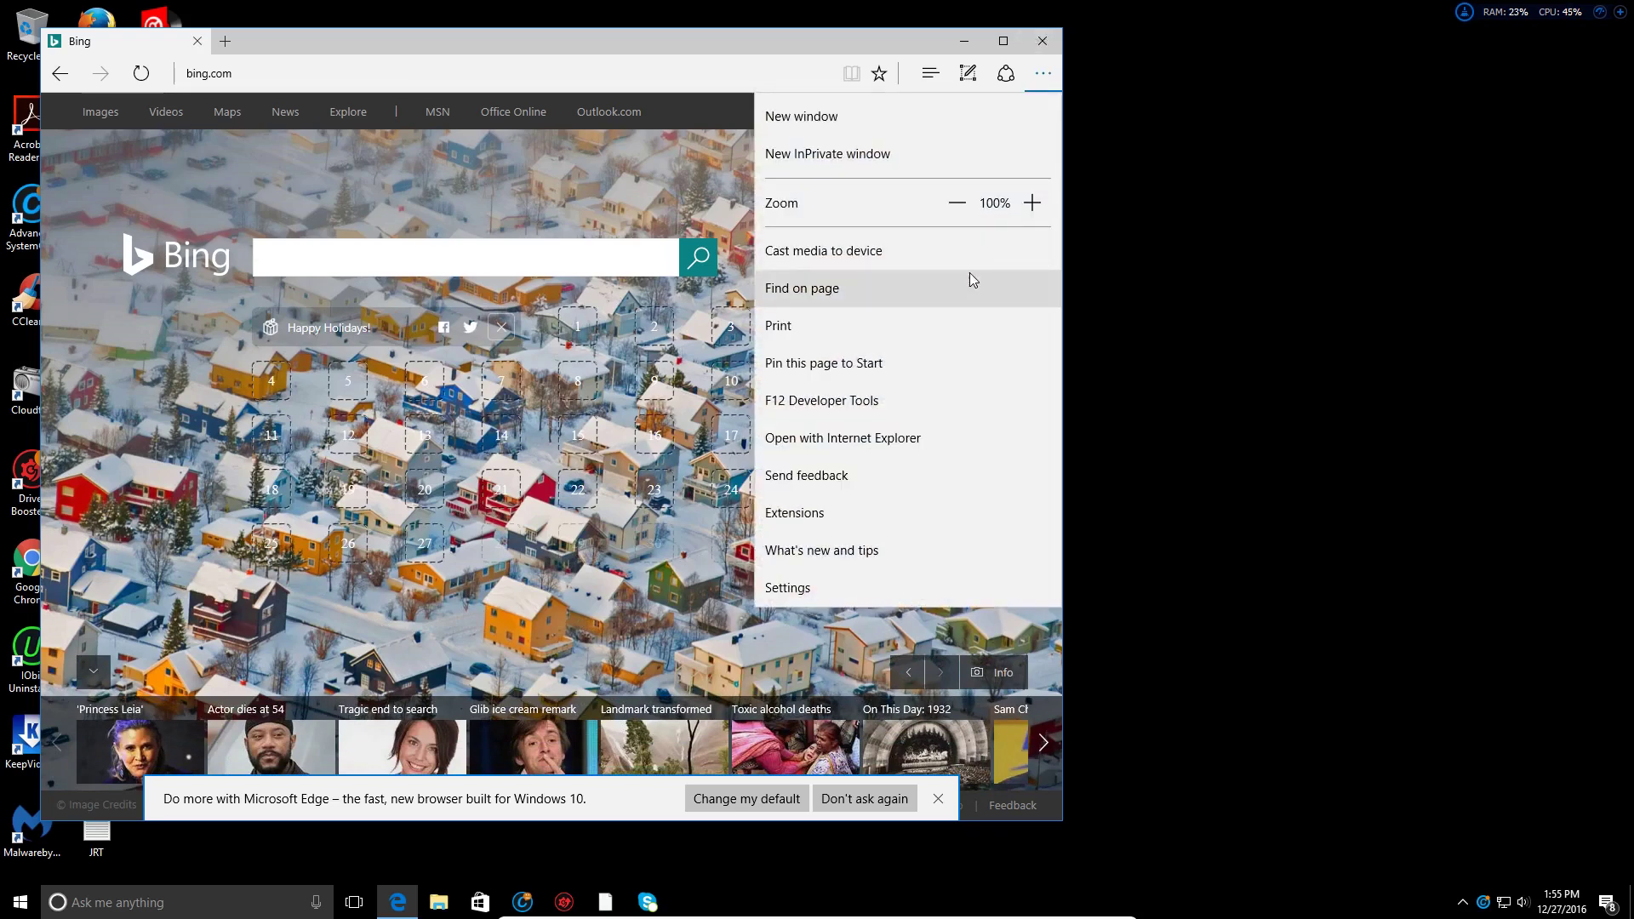
click(811, 585)
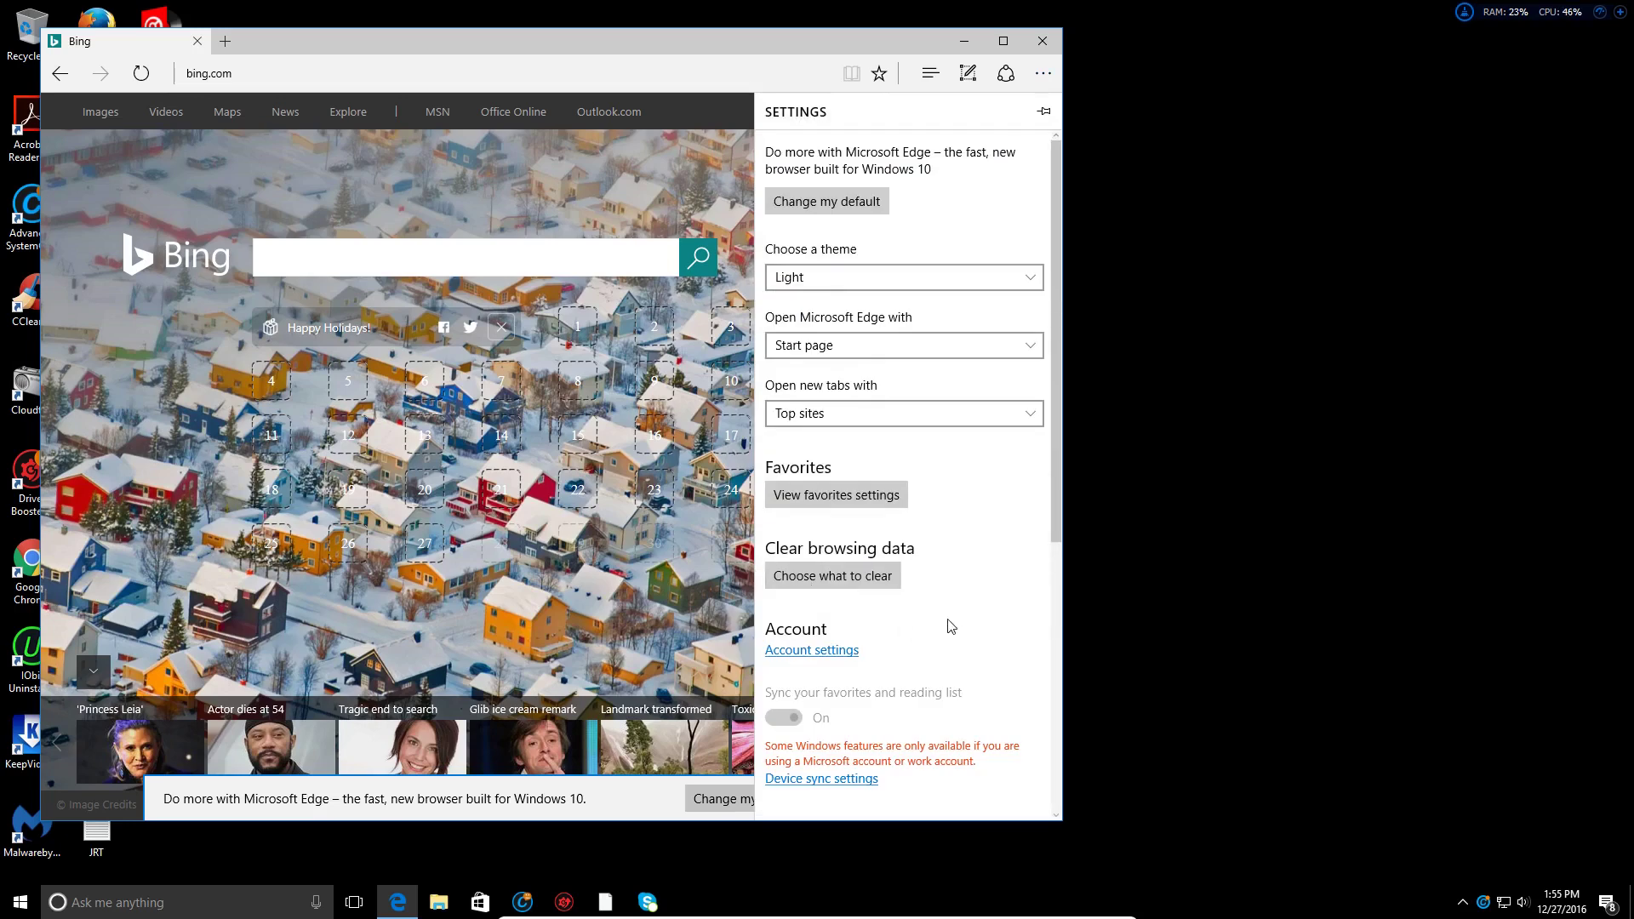
click(868, 576)
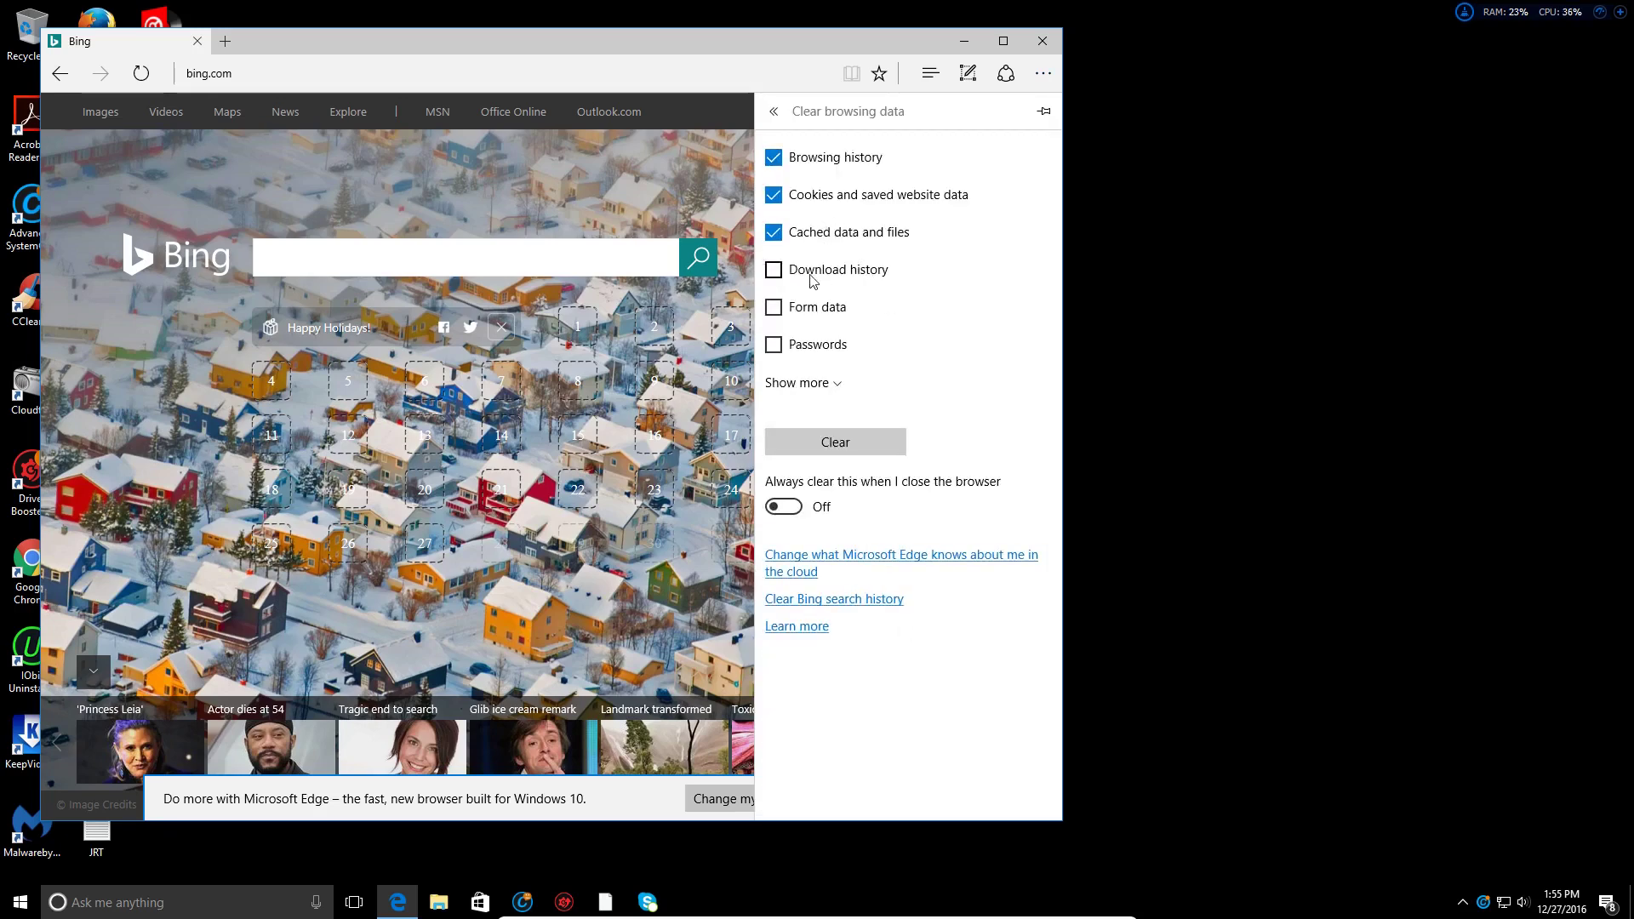
click(813, 312)
click(817, 345)
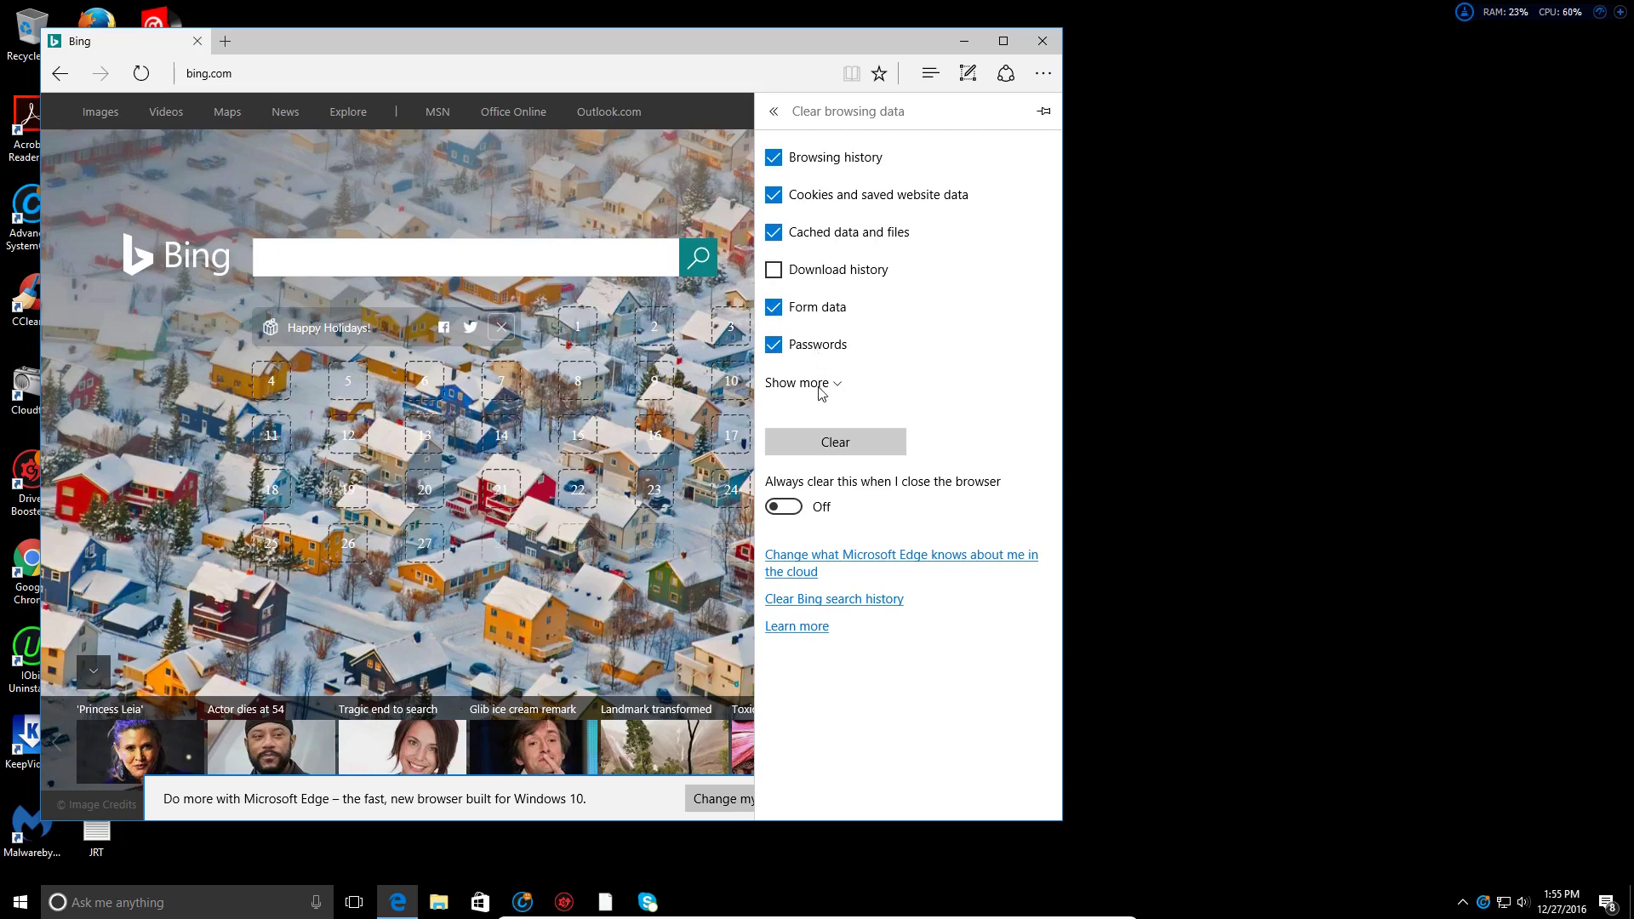
click(819, 384)
click(830, 419)
click(830, 457)
click(830, 494)
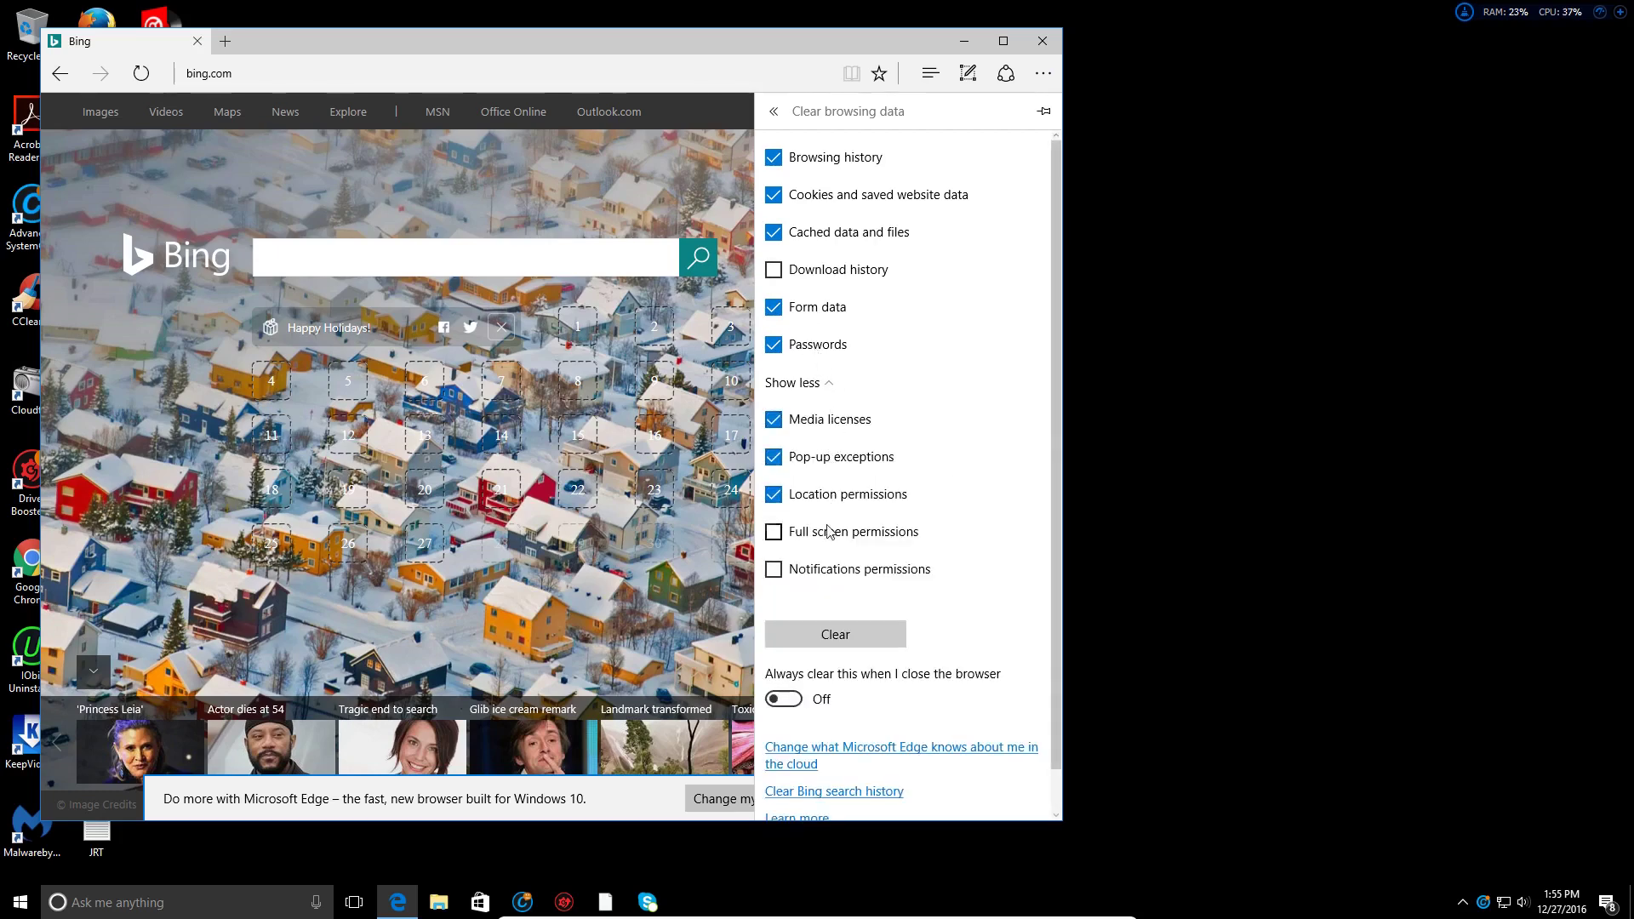
click(832, 532)
click(838, 569)
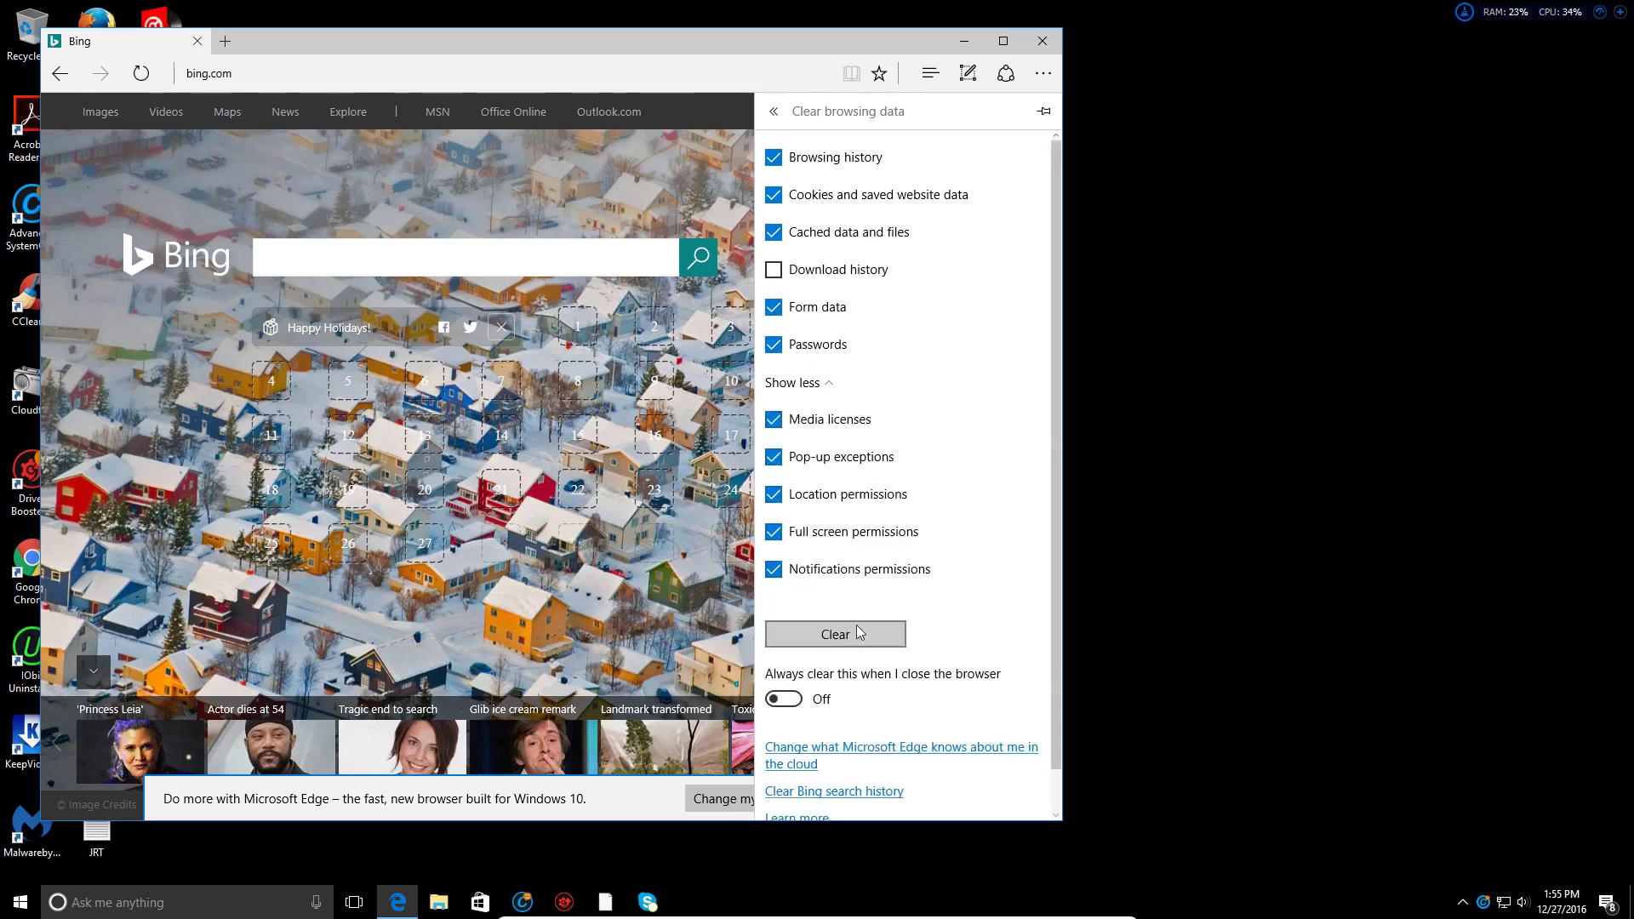
click(847, 634)
click(841, 55)
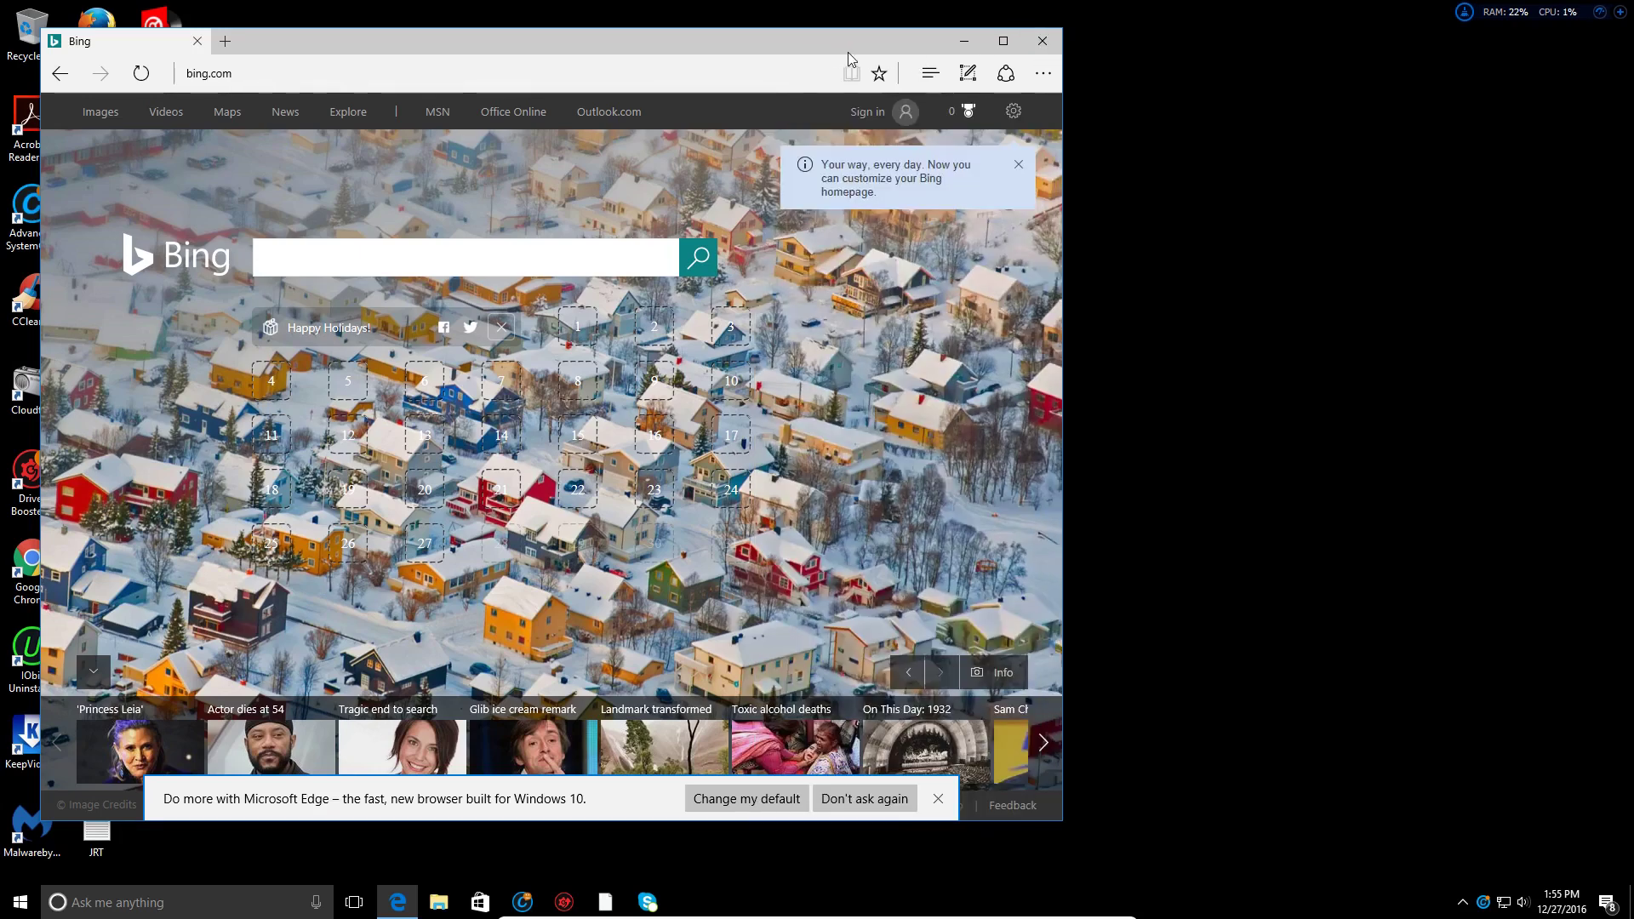
click(1053, 48)
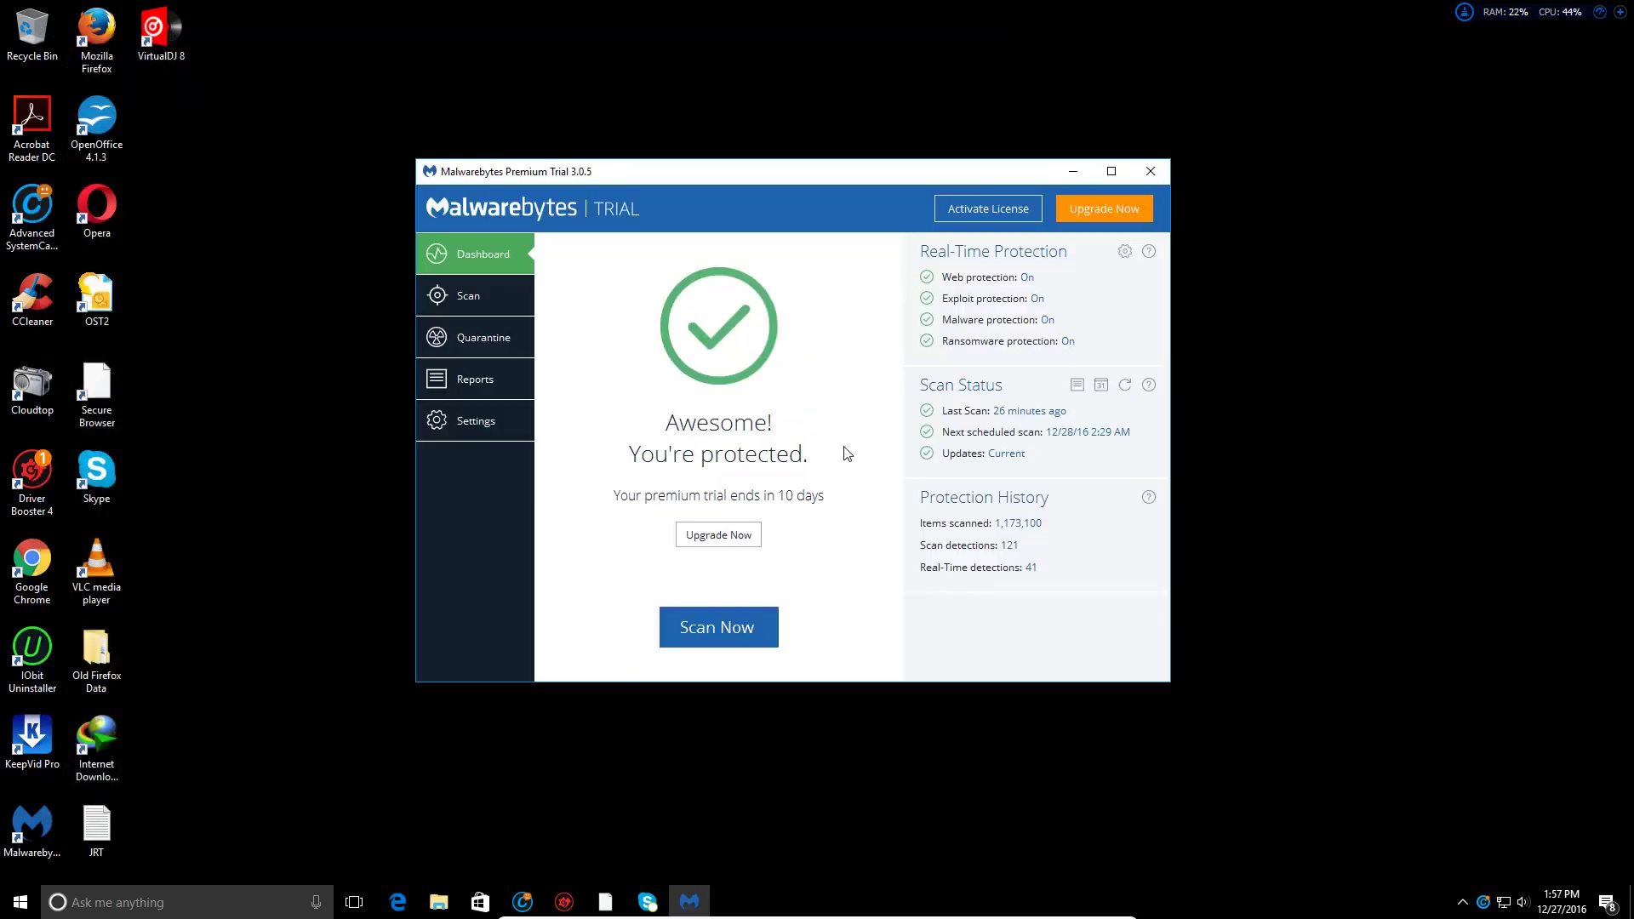